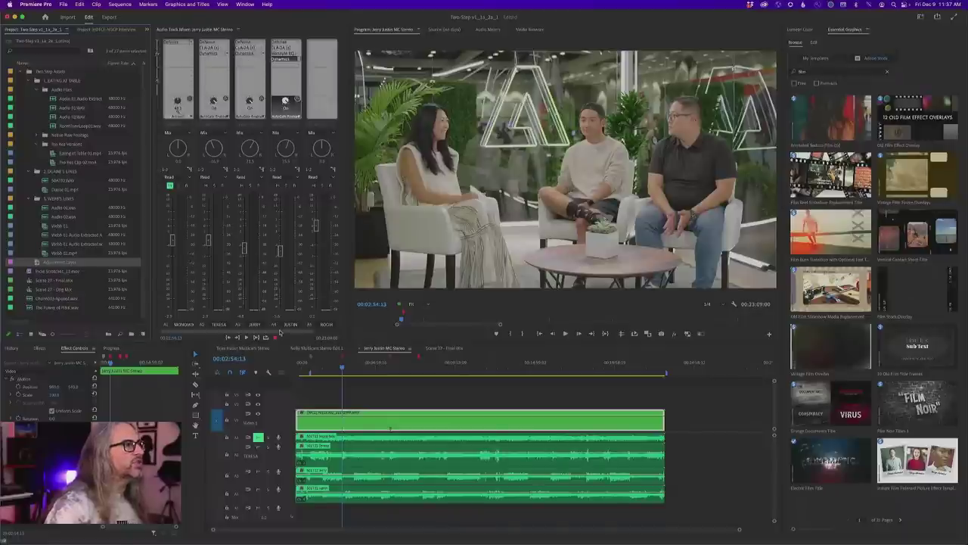
# Open the TERESA track's Dynamics editor with AutoGate enabled and move the window aside
pyautogui.hscroll(2, 339, 229)
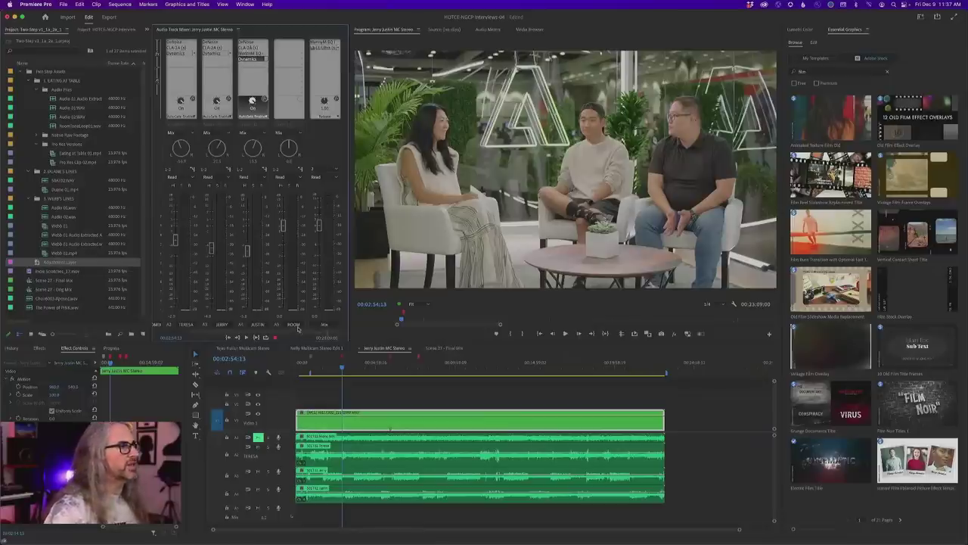
pyautogui.hscroll(-2, 97, 544)
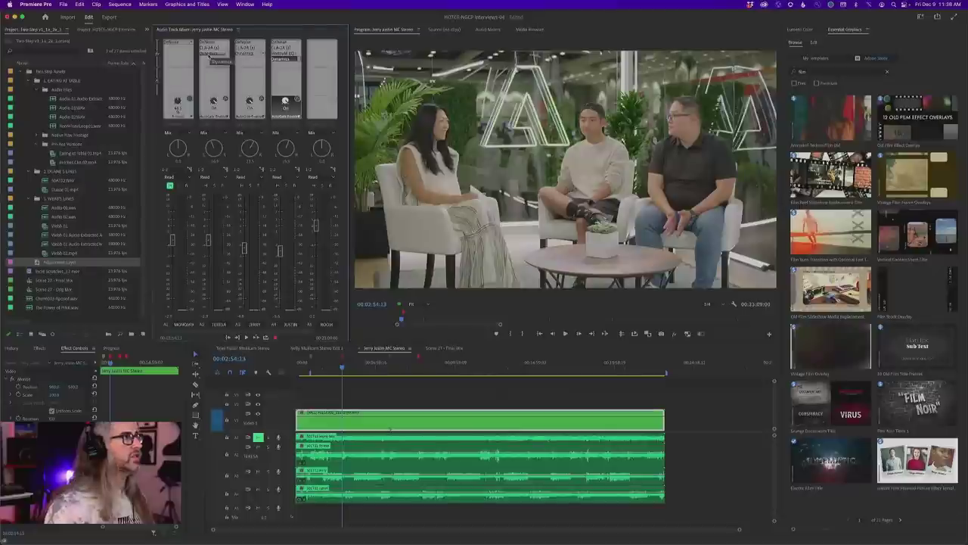
pyautogui.doubleClick(206, 54)
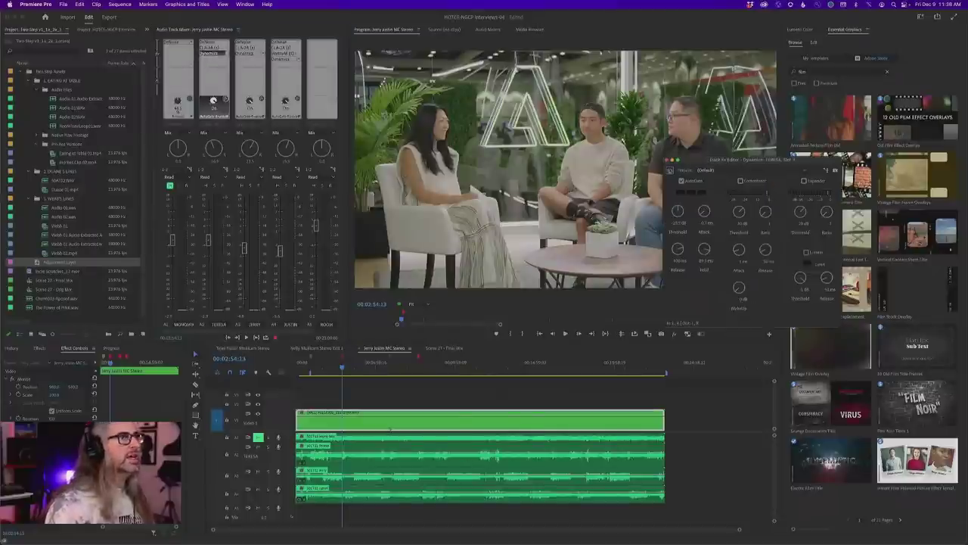
pyautogui.moveTo(703, 162); pyautogui.dragTo(442, 113)
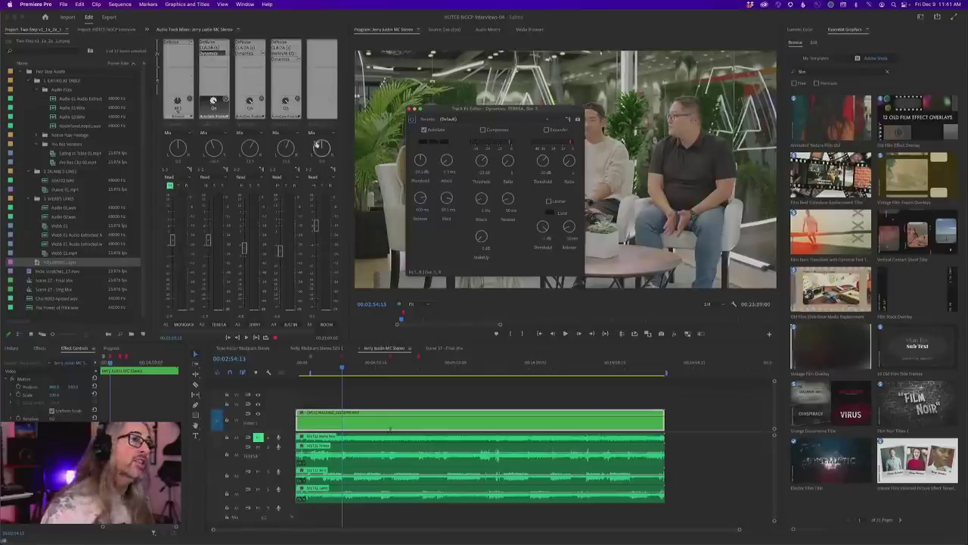
# Move the TERESA Dynamics editor off the interview picture, then close it
pyautogui.moveTo(430, 110); pyautogui.dragTo(229, 83)
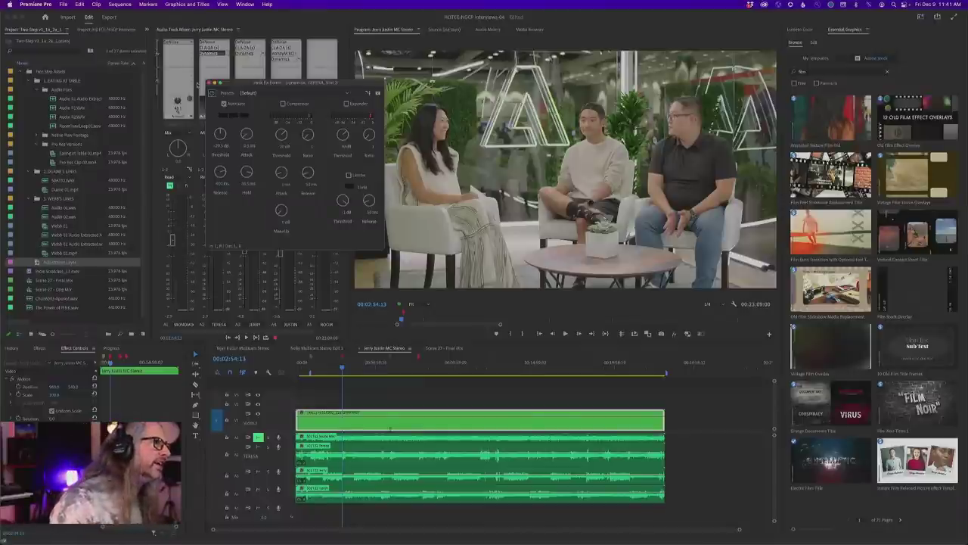
pyautogui.click(212, 82)
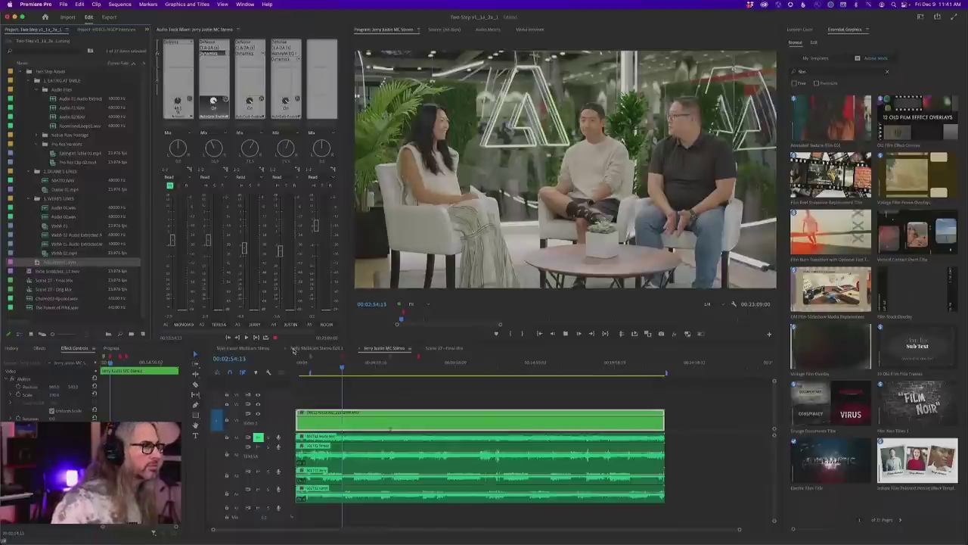
# Play the interview from 00:02:54:13 to about 00:03:12:22 to hear the dialogue mix
pyautogui.press('space')
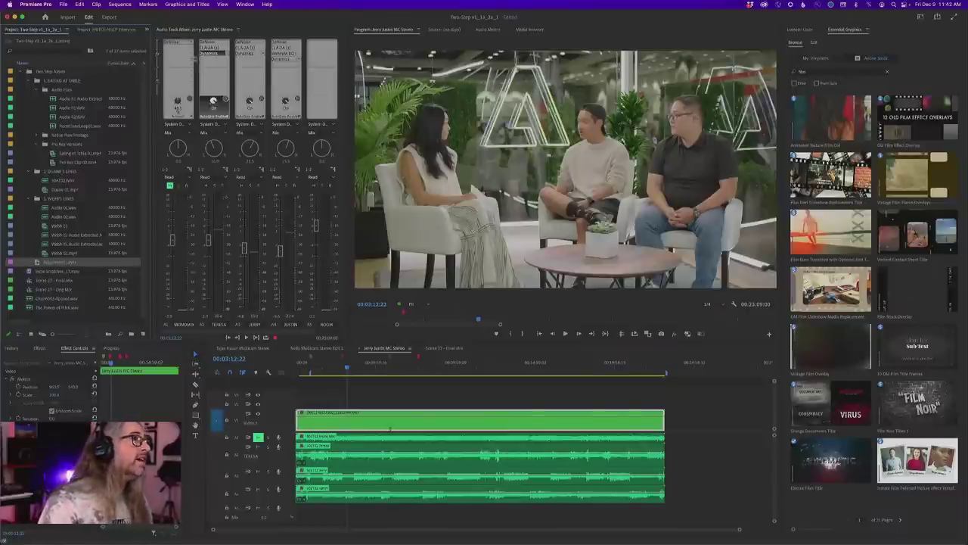
# Reopen TERESA's Dynamics editor to check its -29.5 dB AutoGate threshold
pyautogui.doubleClick(212, 53)
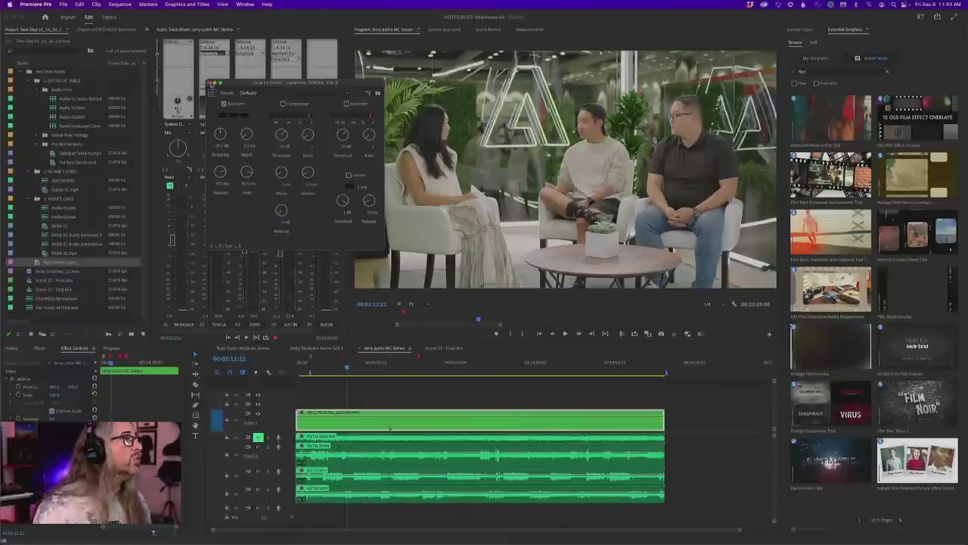
# Close the Dynamics editor window so all speaker tracks' effect slots show
pyautogui.click(212, 82)
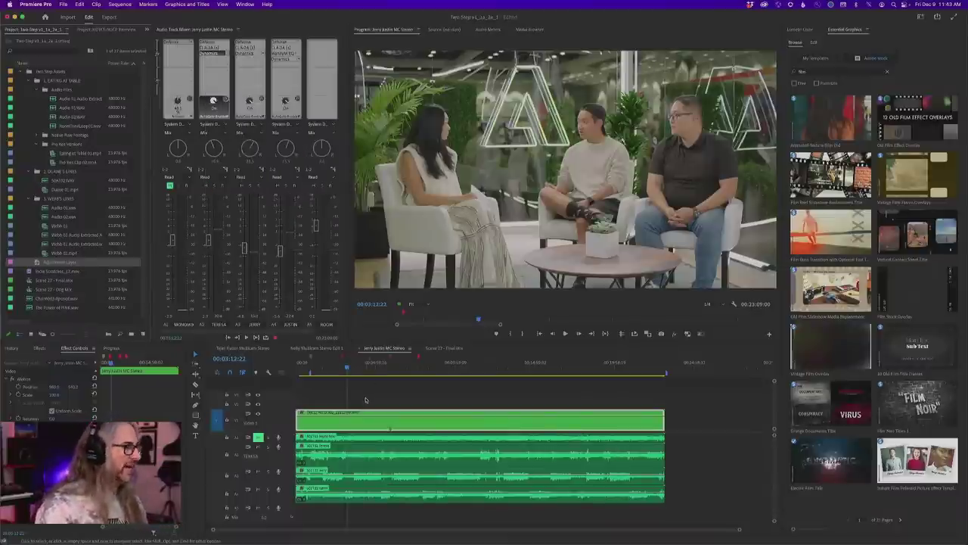
# Audition the gated dialogue from 00:03:12:00, pausing and resuming once
pyautogui.click(346, 368)
pyautogui.press('space')
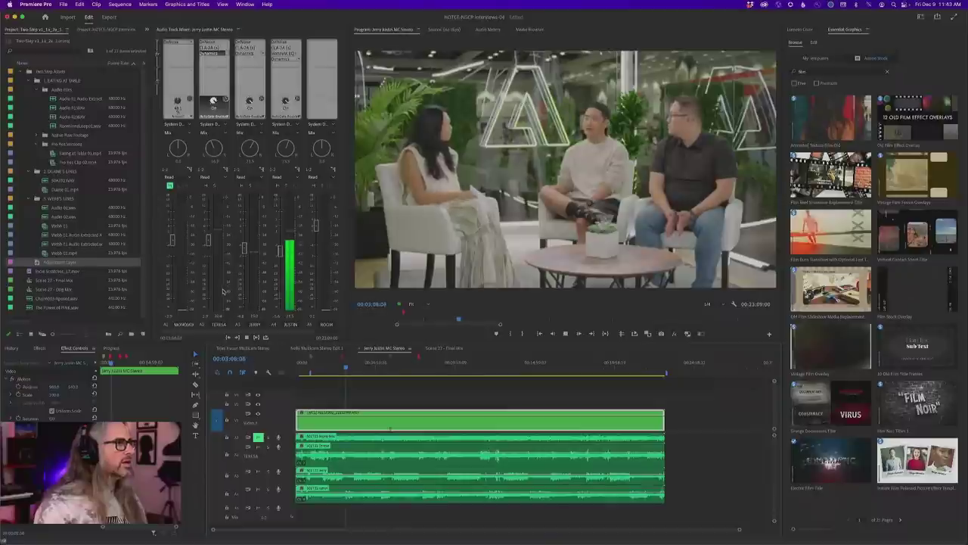
pyautogui.press('space')
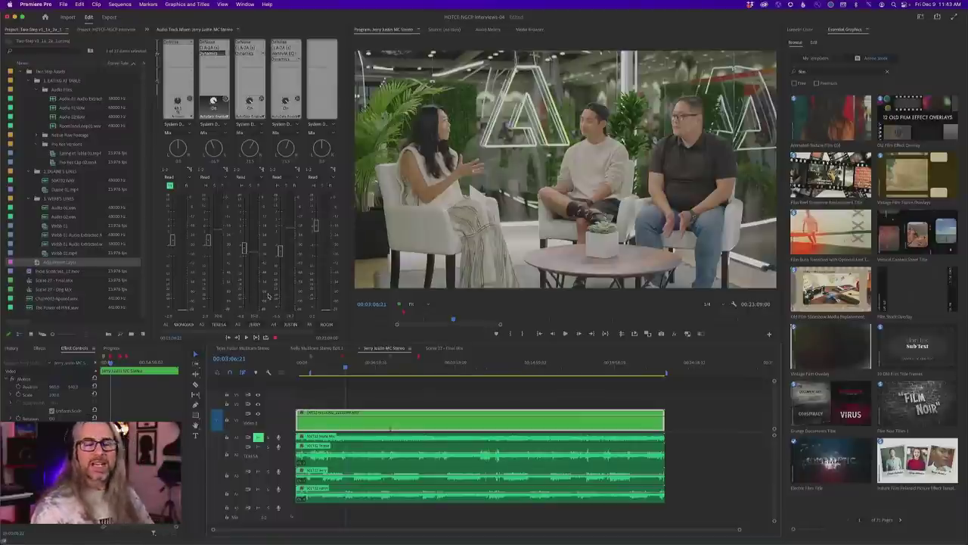
pyautogui.press('space')
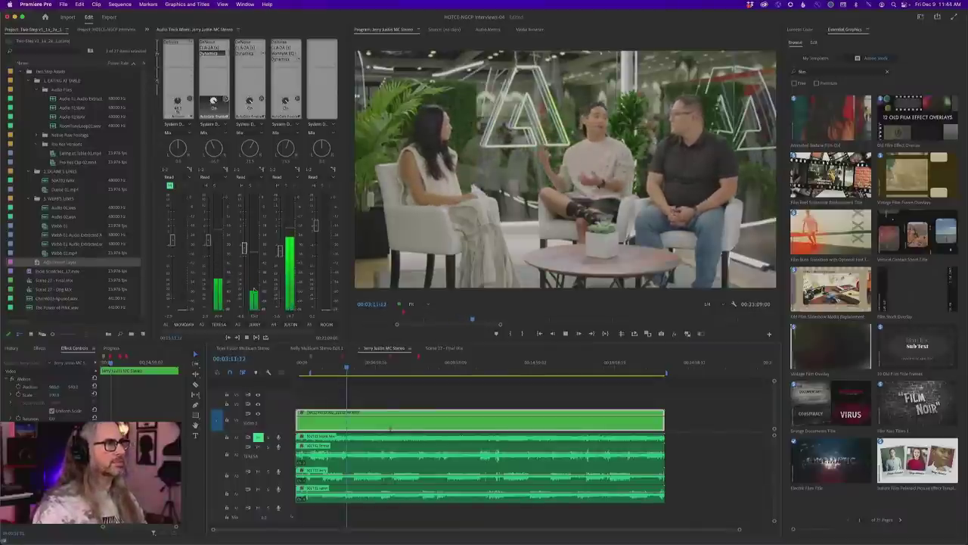
pyautogui.press('space')
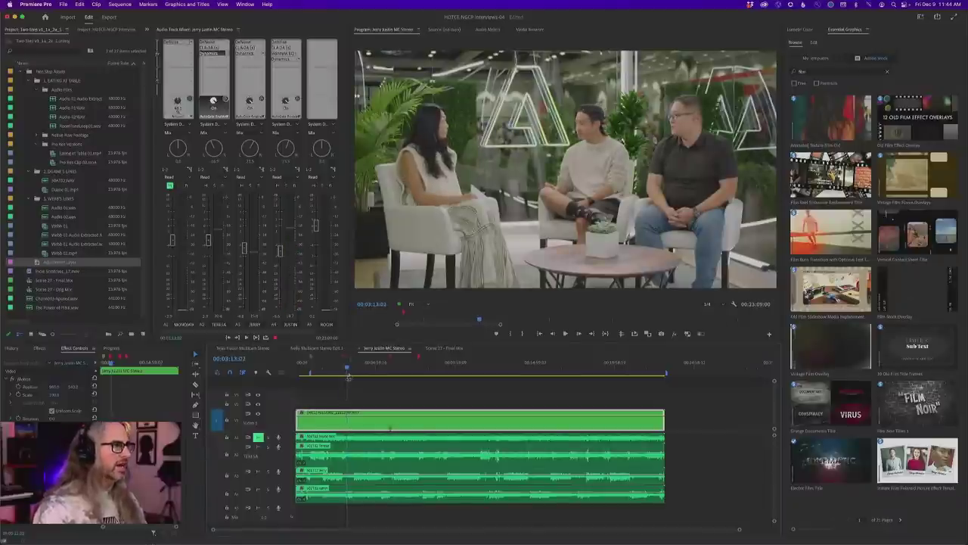
# Jump to 00:03:37:14 and play through to 00:03:46:00
pyautogui.moveTo(346, 367); pyautogui.dragTo(353, 368)
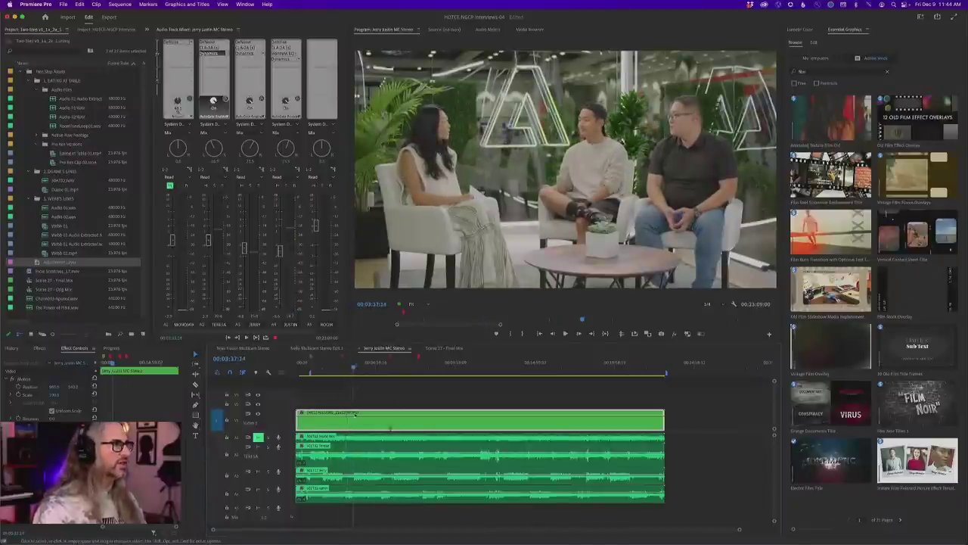
pyautogui.press('space')
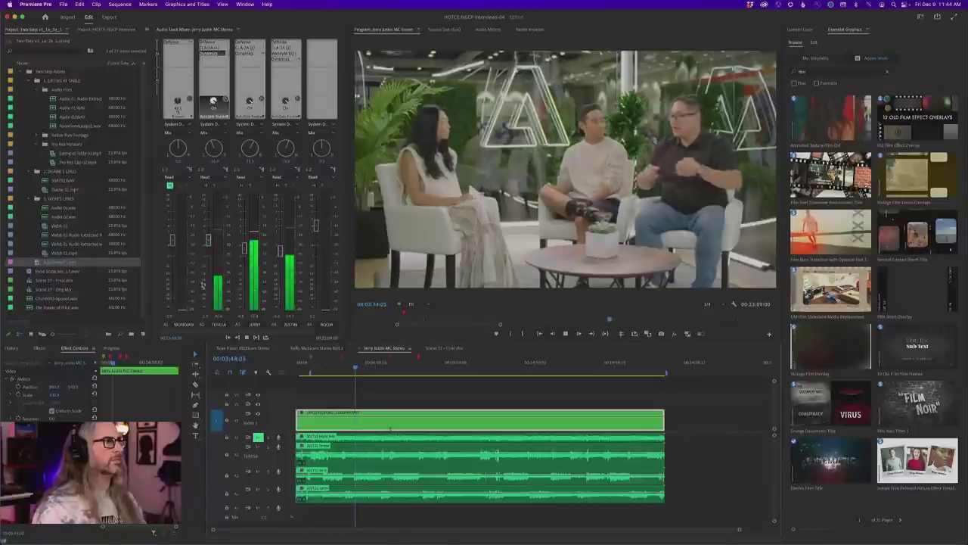
pyautogui.press('space')
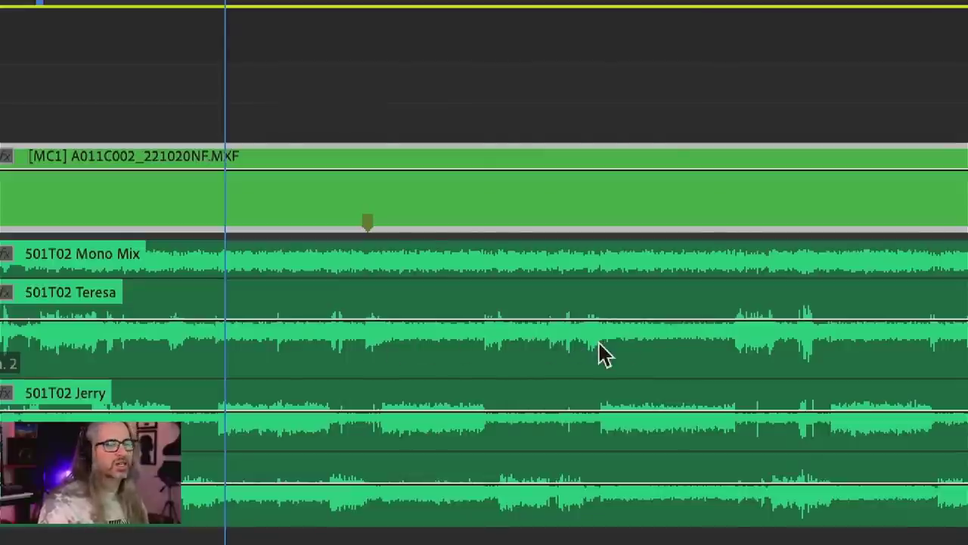
pyautogui.moveTo(601, 354)
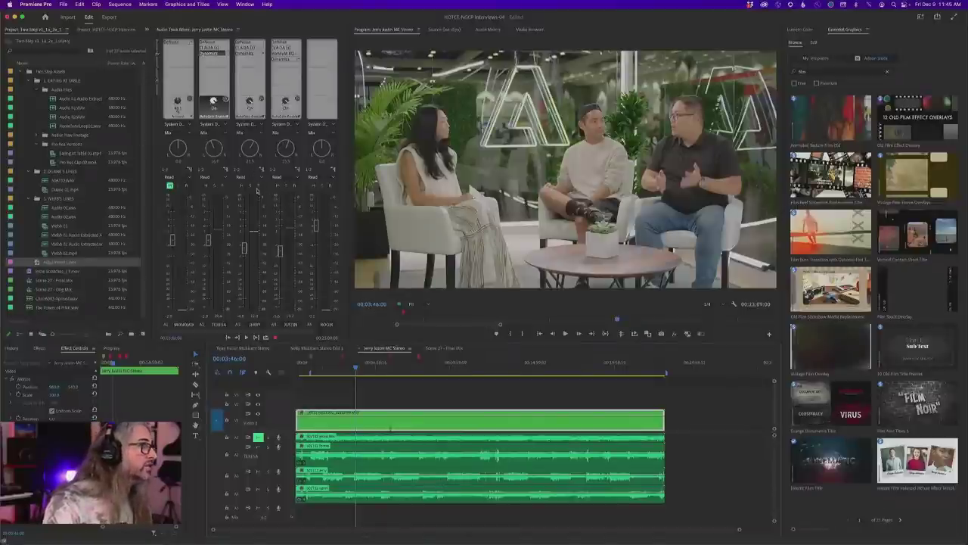
# Solo the JERRY channel and replay the interview from about 00:03:30
pyautogui.click(250, 185)
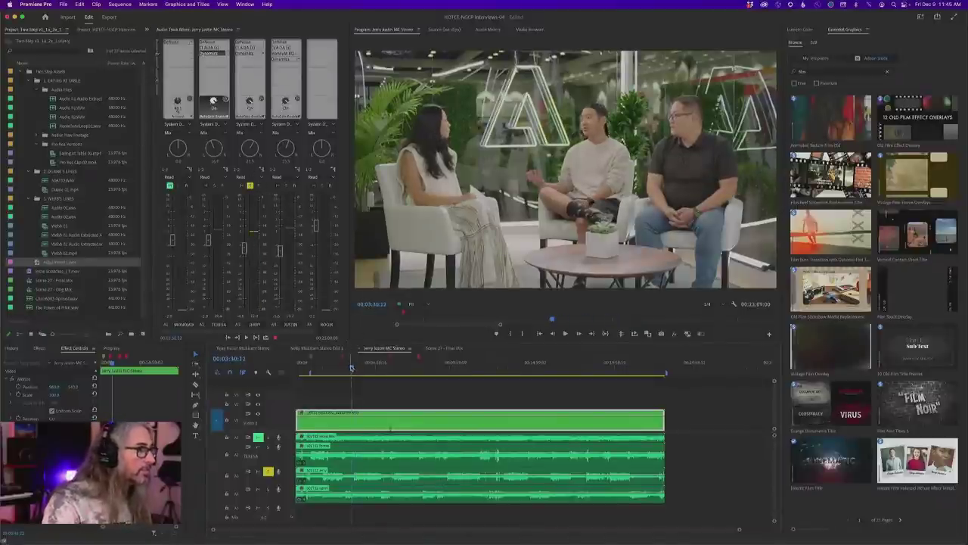
pyautogui.click(354, 368)
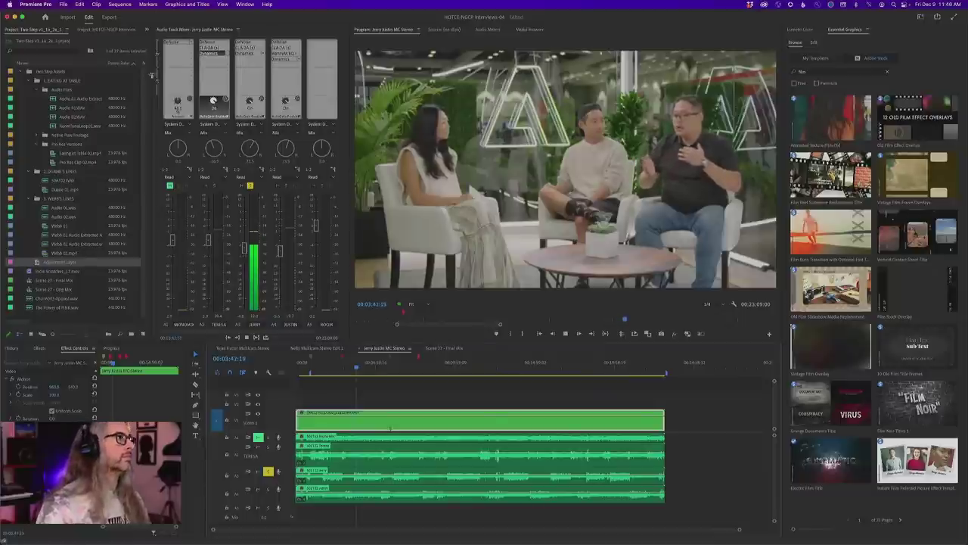
# Review AutoGate in Jerry's Dynamics editor, stopping playback at 00:03:51:19, then close it
pyautogui.click(244, 54)
pyautogui.doubleClick(244, 54)
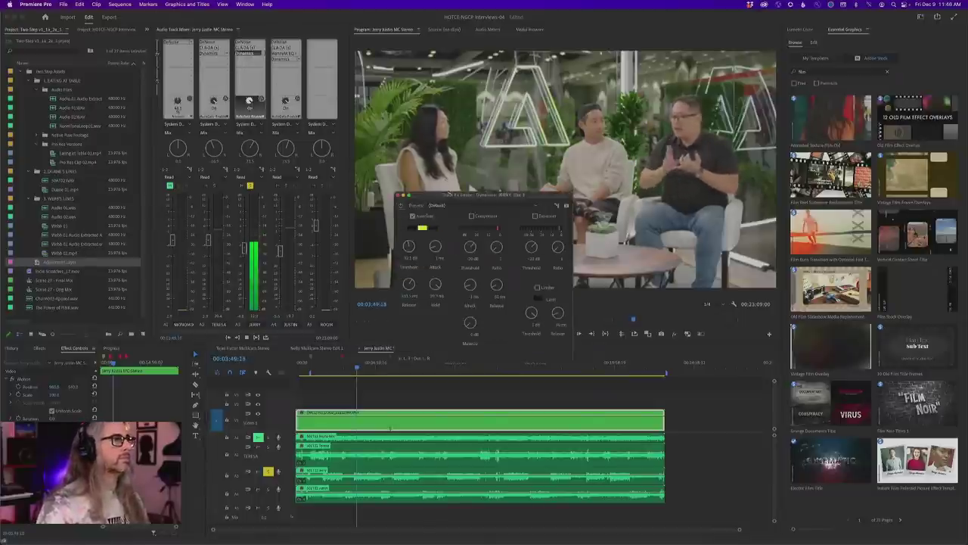
pyautogui.press('space')
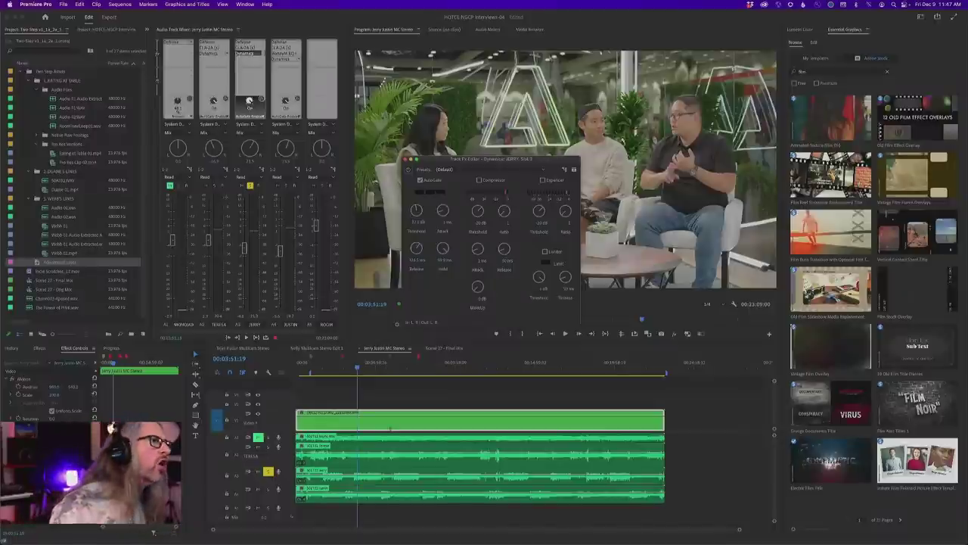
pyautogui.click(406, 159)
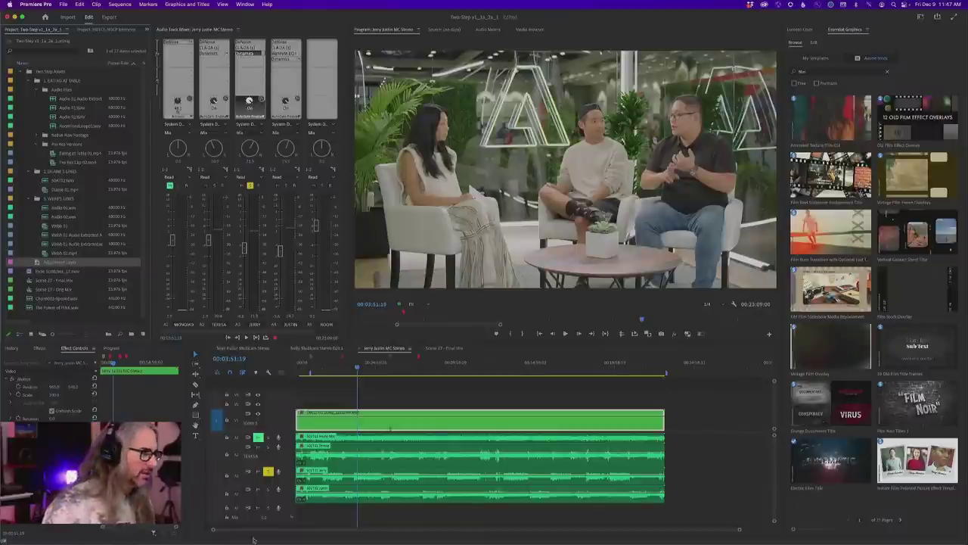
# Rewind to about 00:02:56:23, play the interview, and enlarge Teresa's A2 track height
pyautogui.click(342, 395)
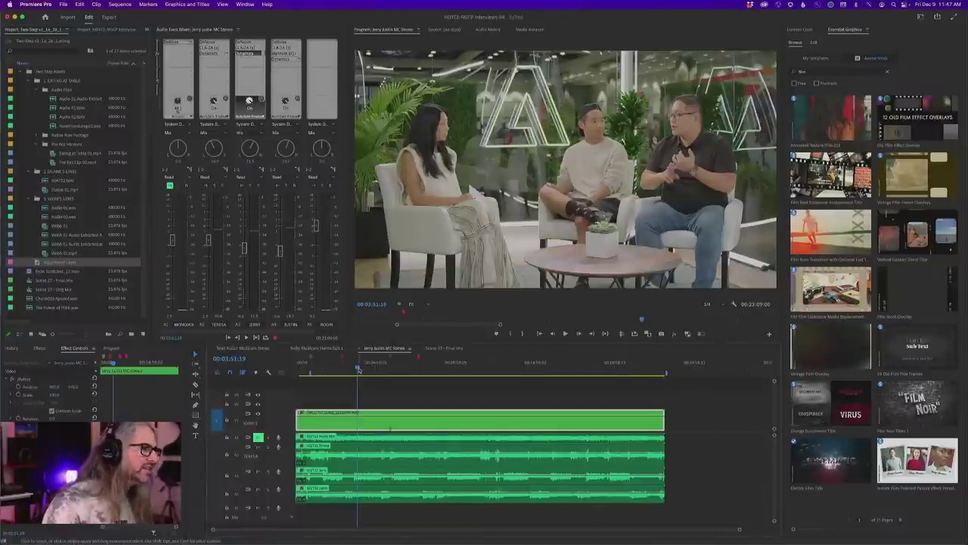
pyautogui.moveTo(359, 367); pyautogui.dragTo(342, 366)
pyautogui.press('space')
pyautogui.press('space')
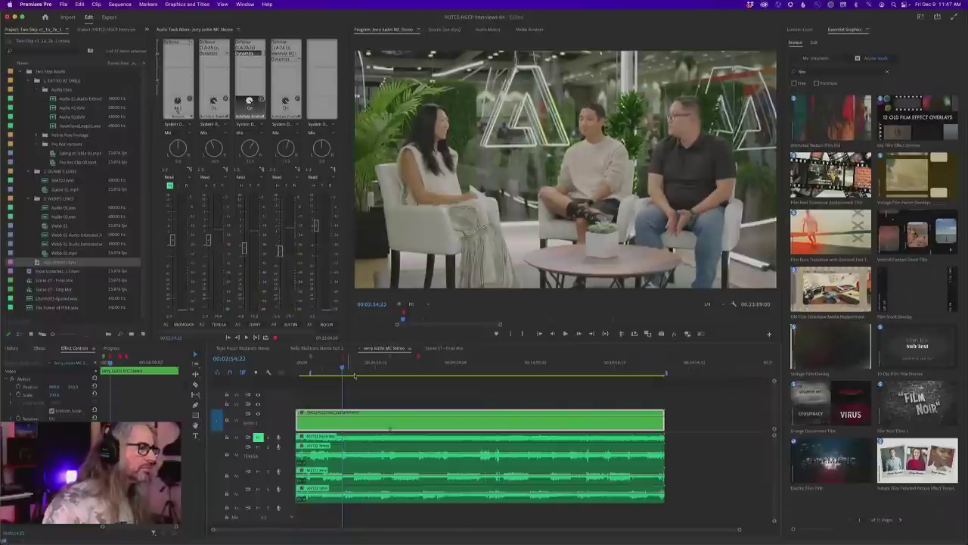
pyautogui.moveTo(286, 467); pyautogui.dragTo(287, 492)
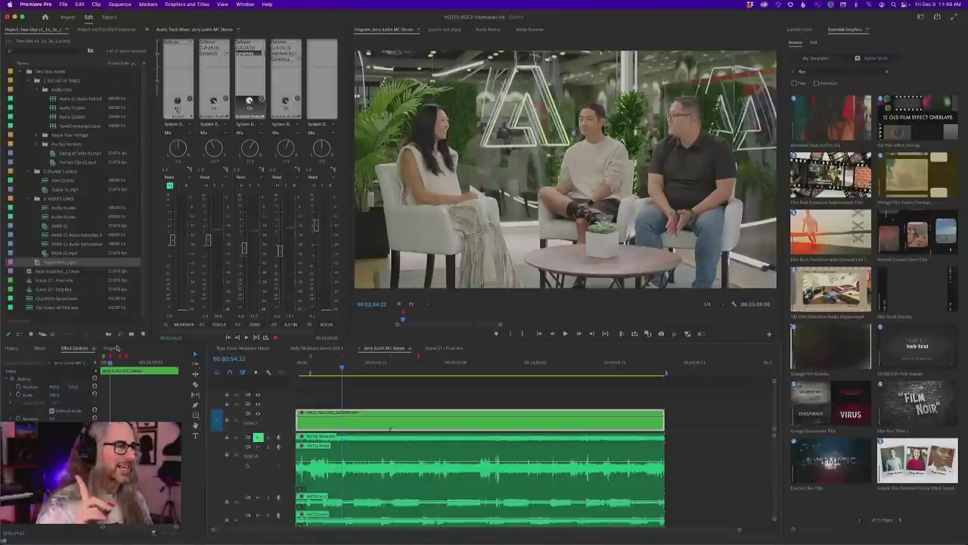
# Zoom the timeline in two levels and readjust Teresa's A2 track to a comfortable height
pyautogui.press('=')
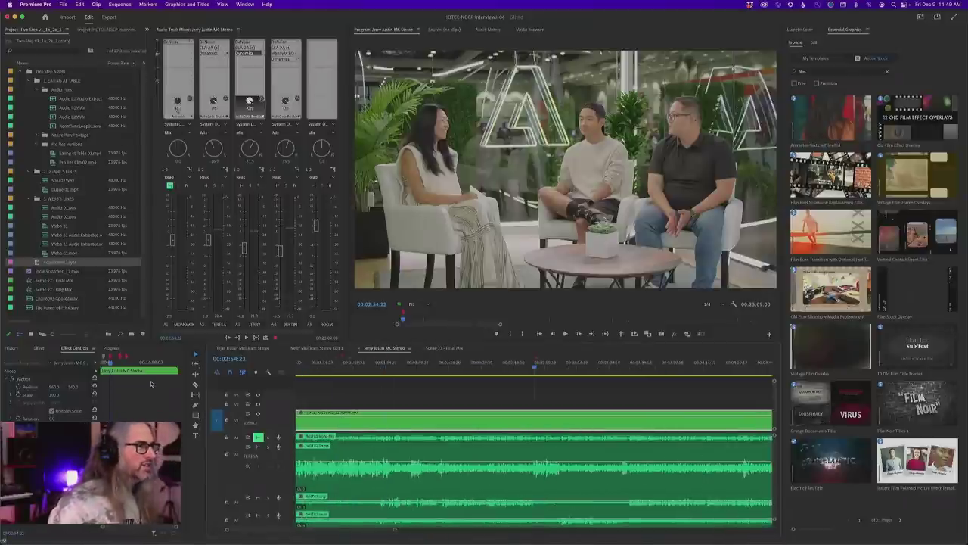
pyautogui.press('=')
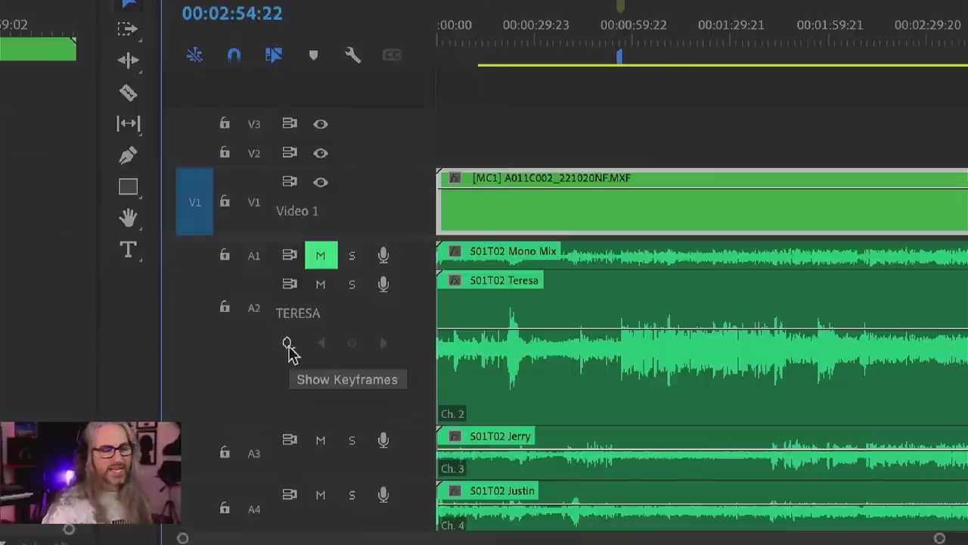
pyautogui.moveTo(299, 424); pyautogui.dragTo(311, 366)
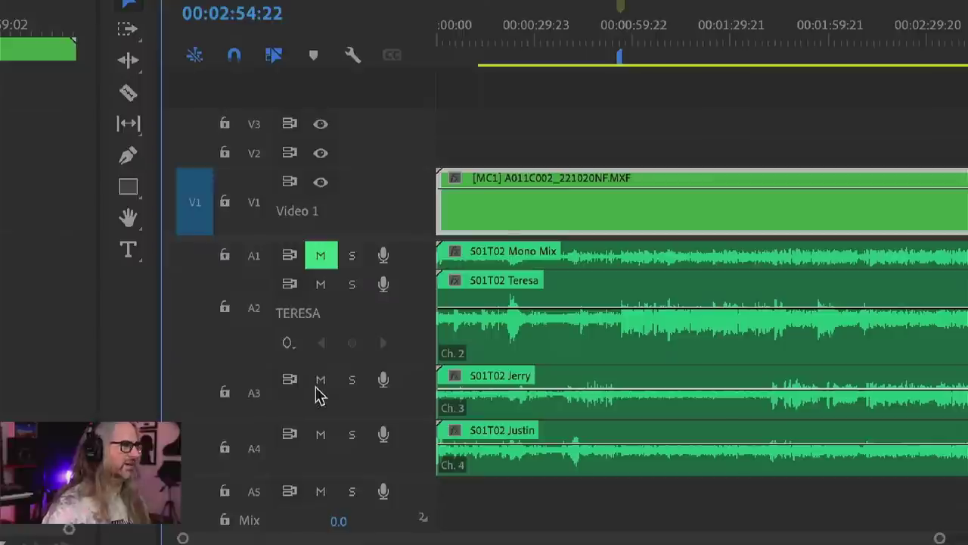
pyautogui.moveTo(311, 364); pyautogui.dragTo(311, 397)
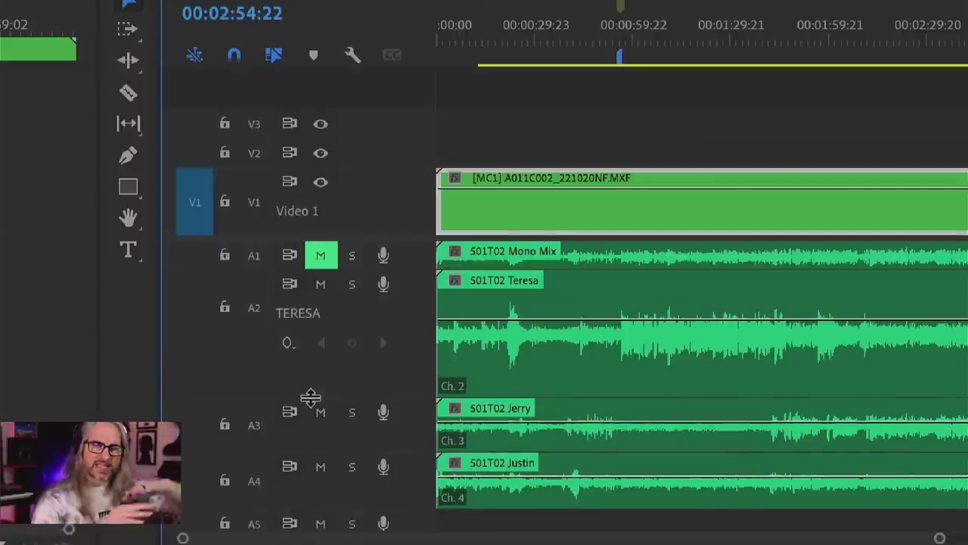
# Bring up Teresa's A2 keyframe options and list the Track Fx Slot 3: Dynamics parameters
pyautogui.click(287, 344)
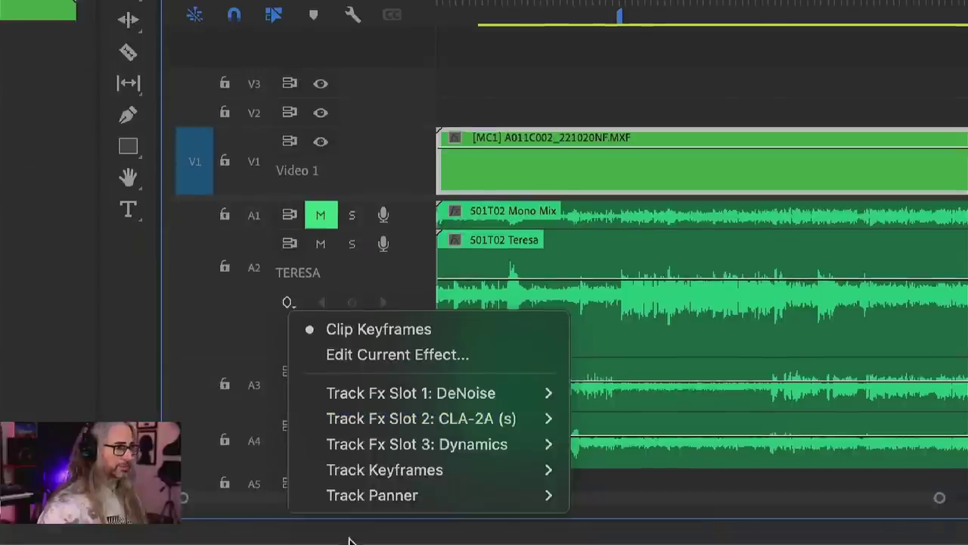
pyautogui.moveTo(320, 391)
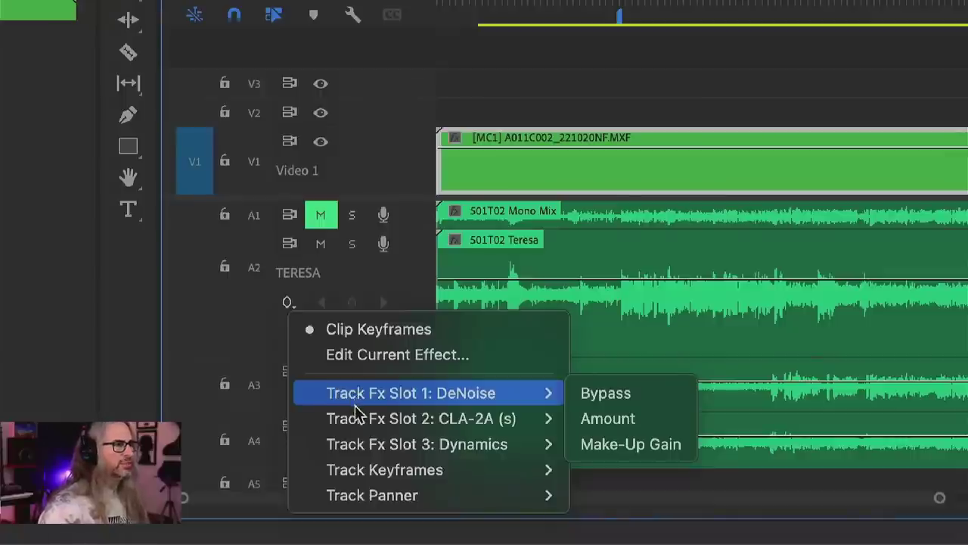
pyautogui.moveTo(357, 415)
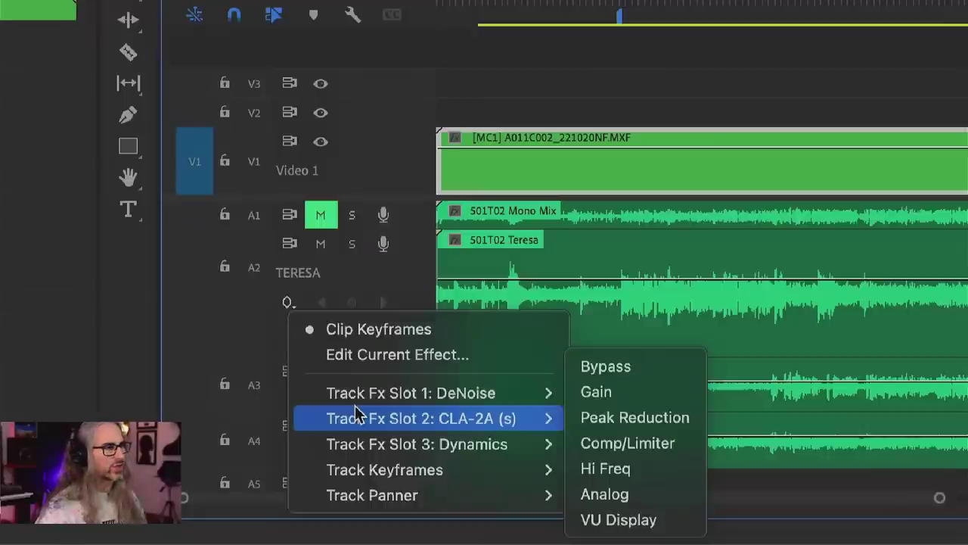
pyautogui.moveTo(373, 472)
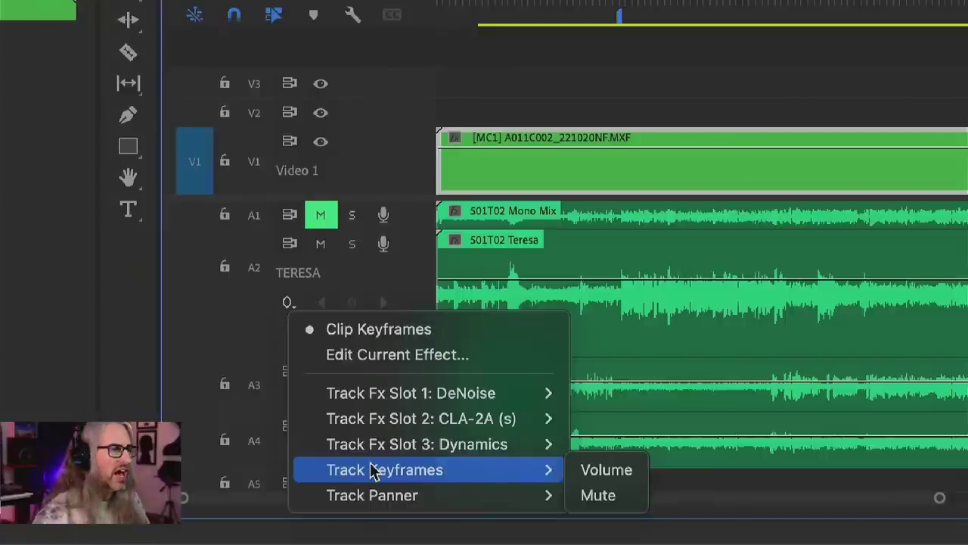
pyautogui.moveTo(377, 493)
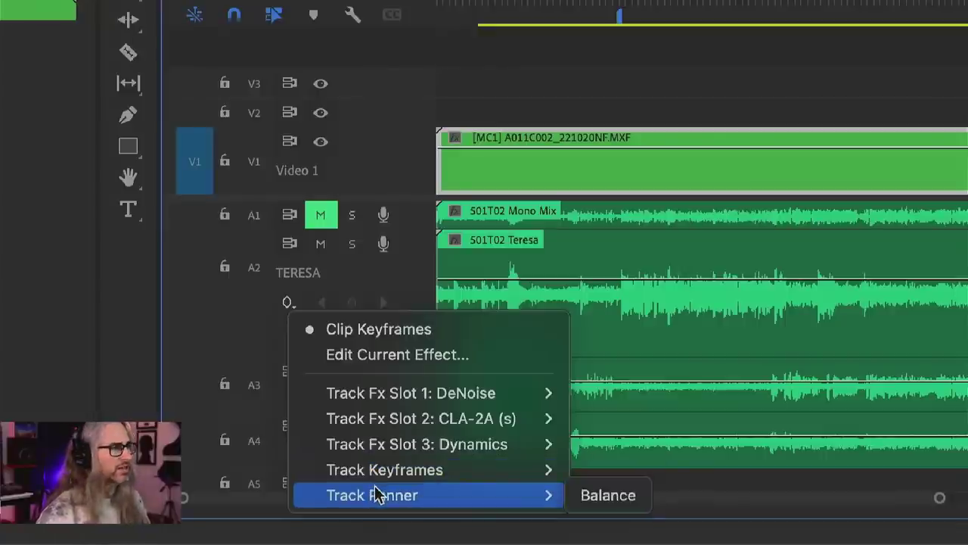
pyautogui.moveTo(386, 450)
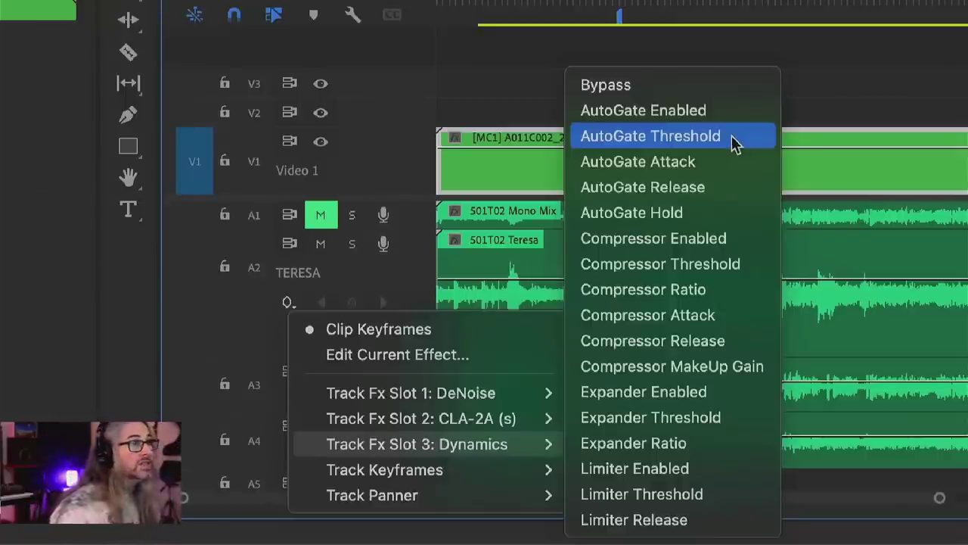
# Show Teresa's AutoGate Threshold automation and solo Jerry's and Justin's tracks (A3, A4)
pyautogui.click(691, 139)
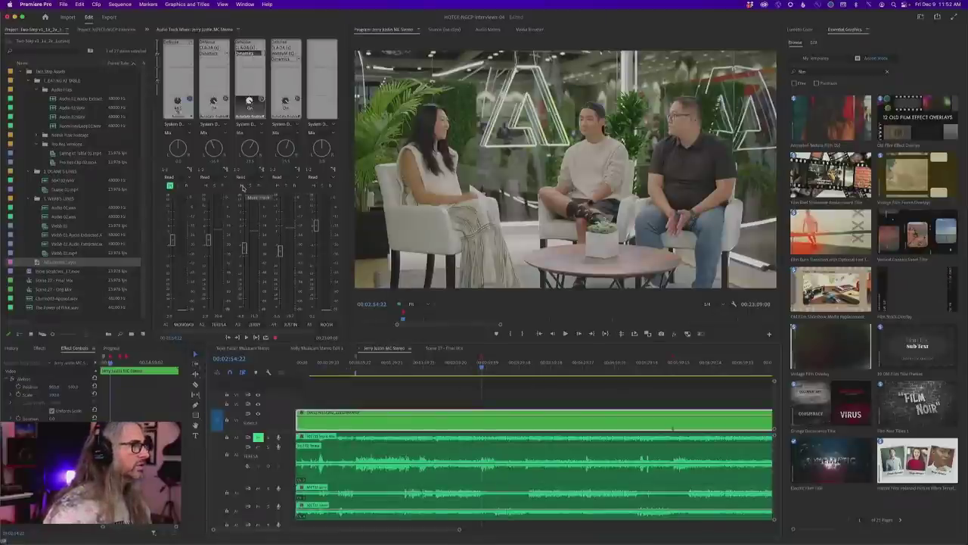
pyautogui.click(241, 186)
pyautogui.click(278, 185)
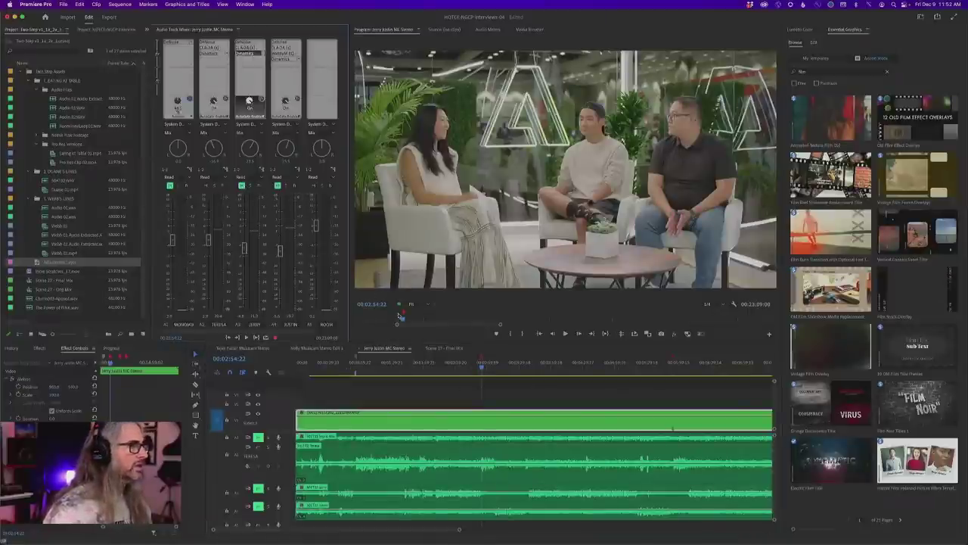
# Play and replay the dialogue from just before the playhead, ending at 00:02:54:06
pyautogui.click(479, 363)
pyautogui.press('space')
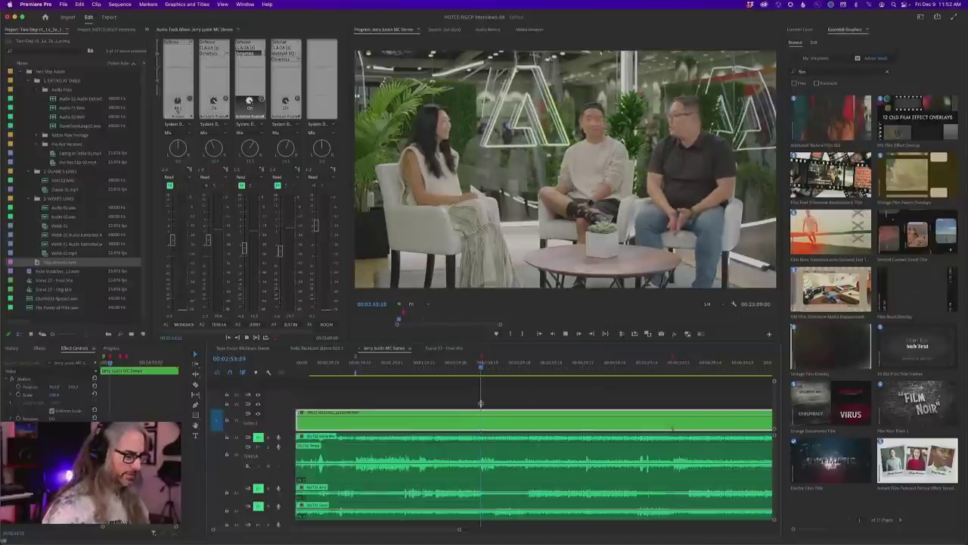
pyautogui.scroll(2, 481, 406)
pyautogui.scroll(1, 488, 408)
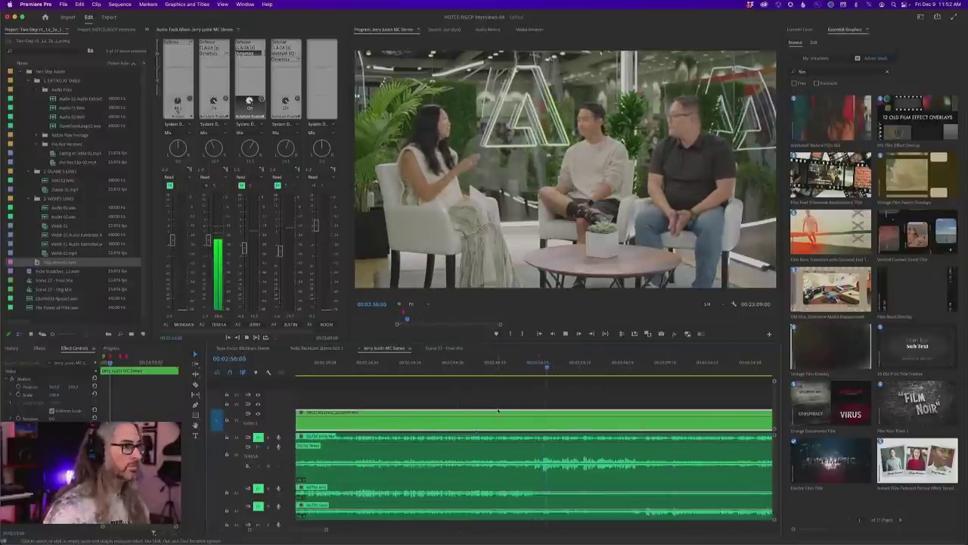
pyautogui.press('space')
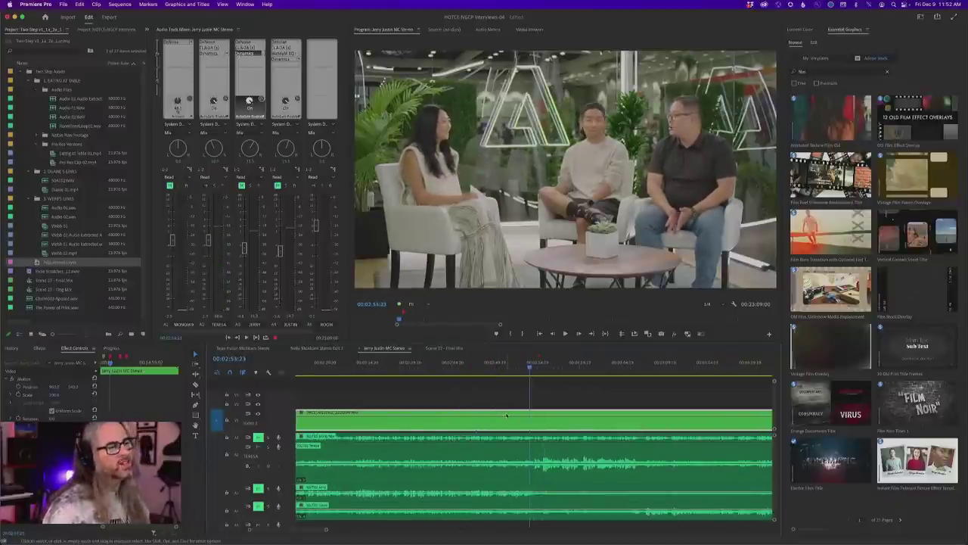
pyautogui.press('space')
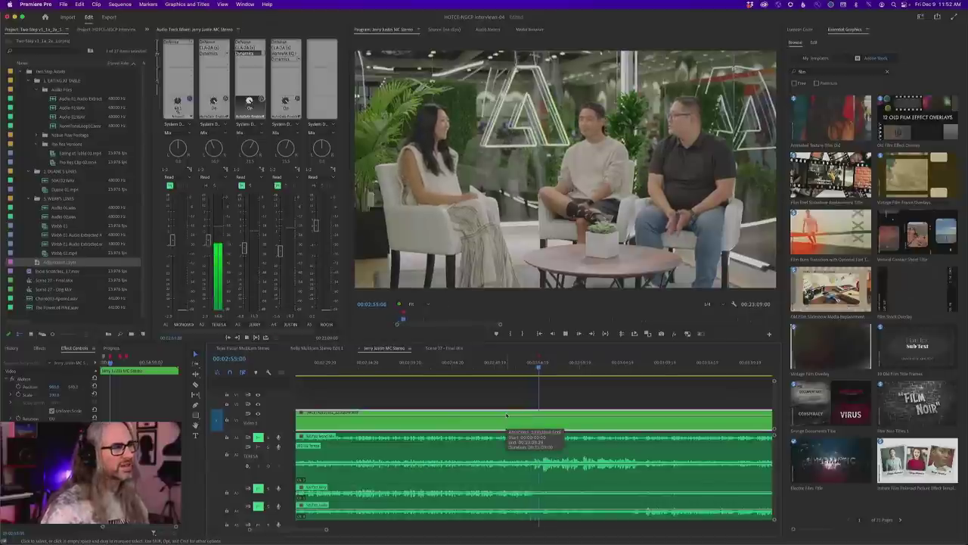
pyautogui.press('space')
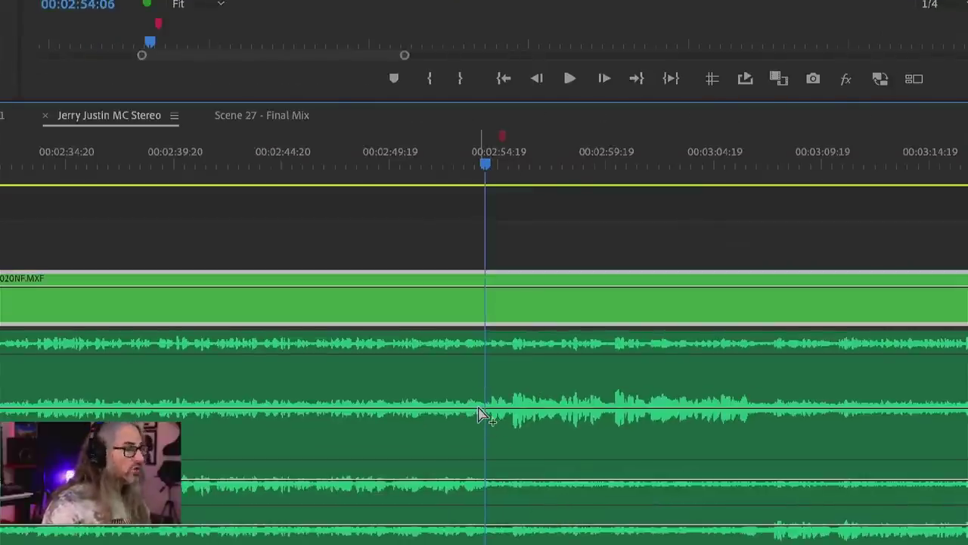
pyautogui.keyDown('ctrl'); pyautogui.click(479, 409); pyautogui.keyUp('ctrl')
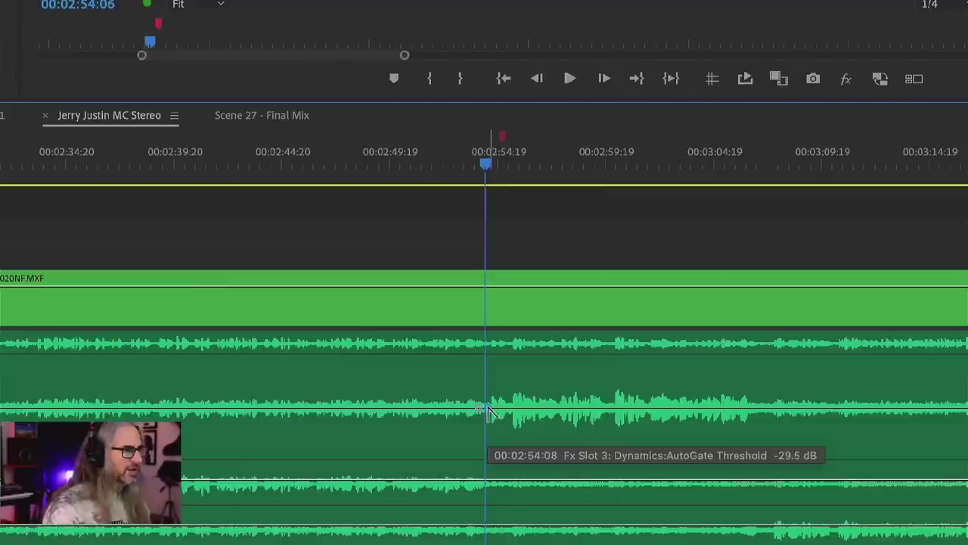
pyautogui.moveTo(489, 410)
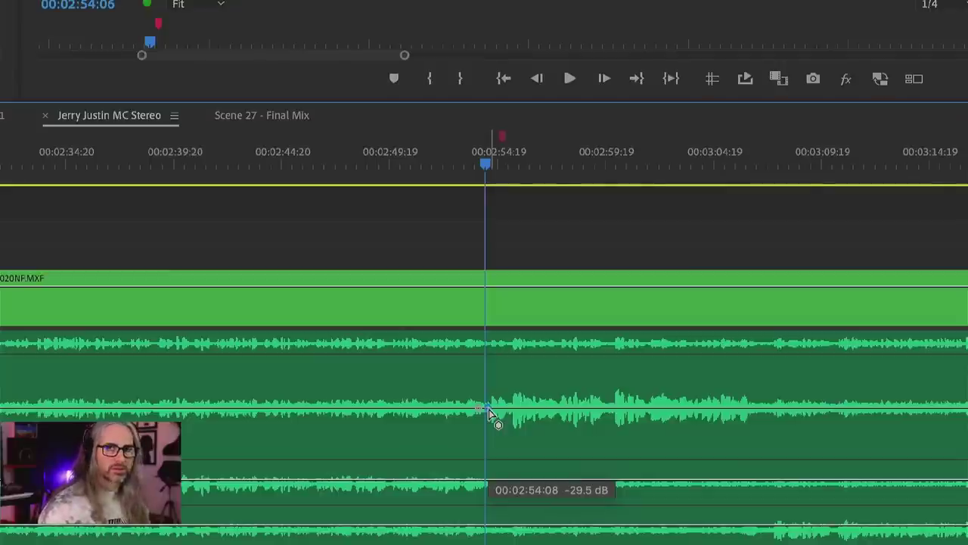
pyautogui.moveTo(489, 409); pyautogui.dragTo(490, 426)
pyautogui.press('-')
pyautogui.press('-')
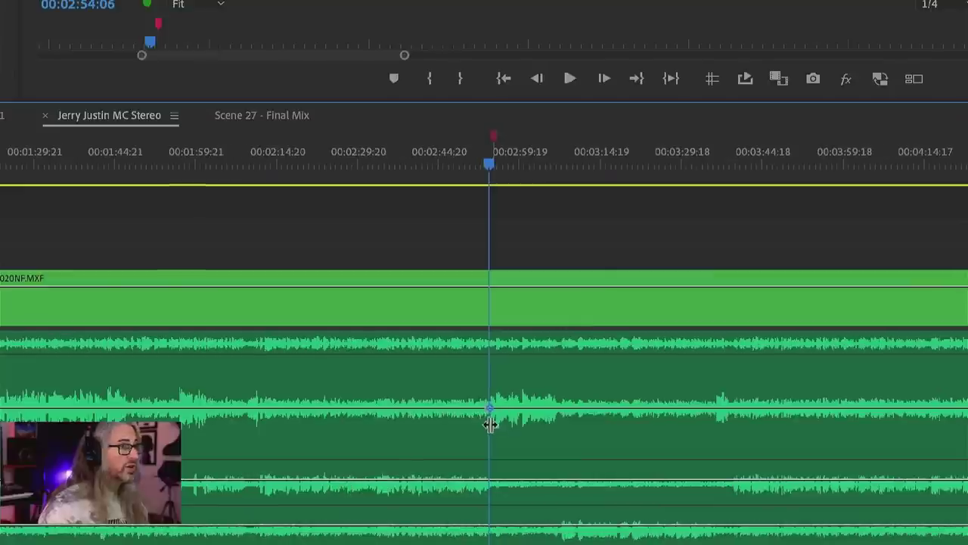
pyautogui.click(514, 167)
pyautogui.moveTo(517, 171); pyautogui.dragTo(547, 174)
pyautogui.press('space')
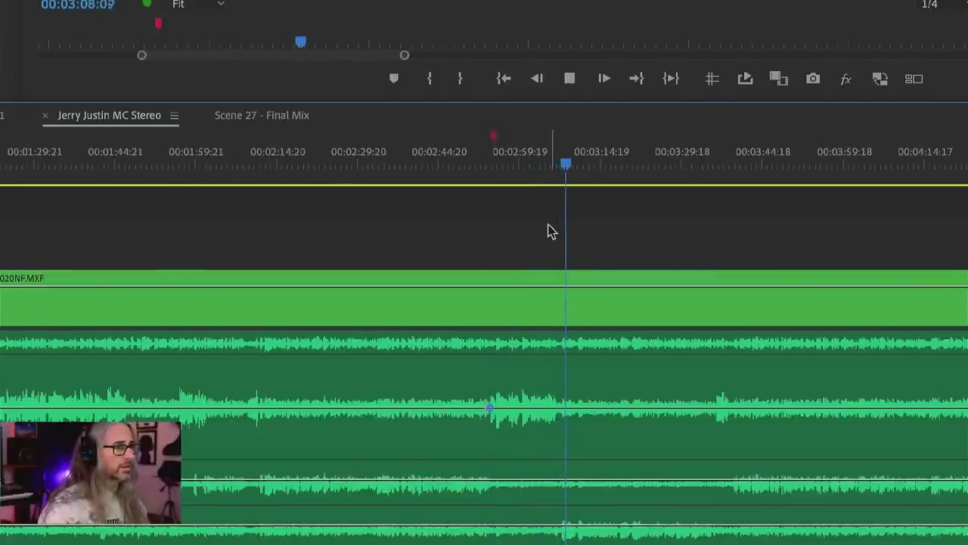
pyautogui.press('space')
pyautogui.press('j')
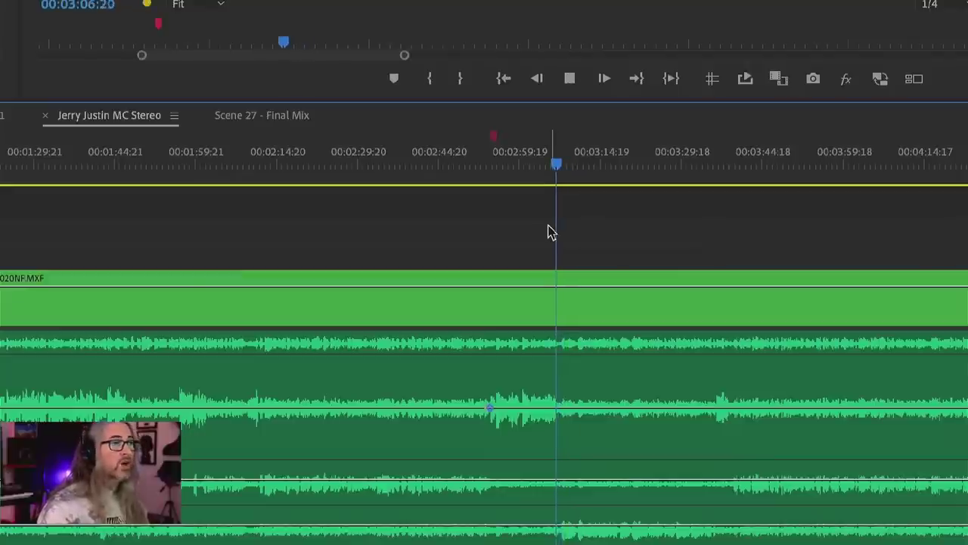
pyautogui.press('space')
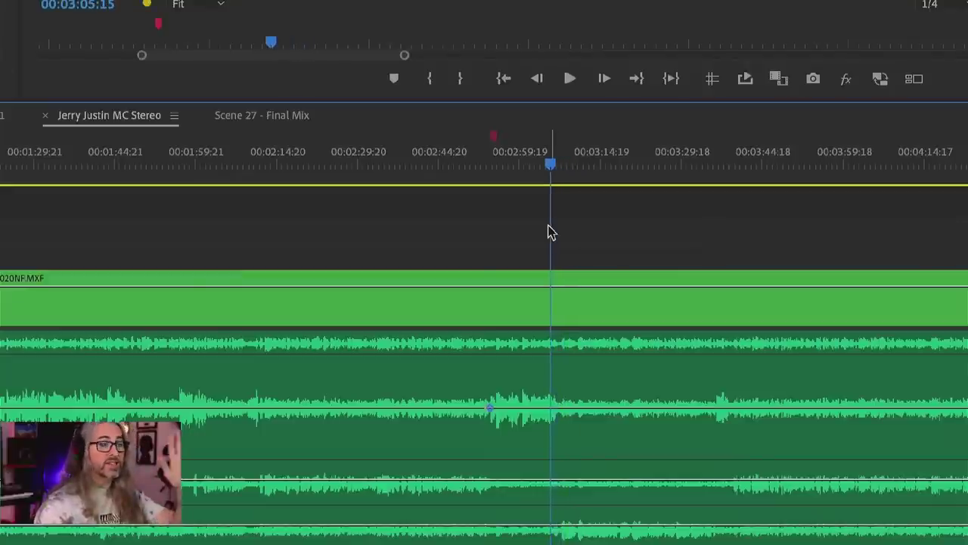
pyautogui.press('space')
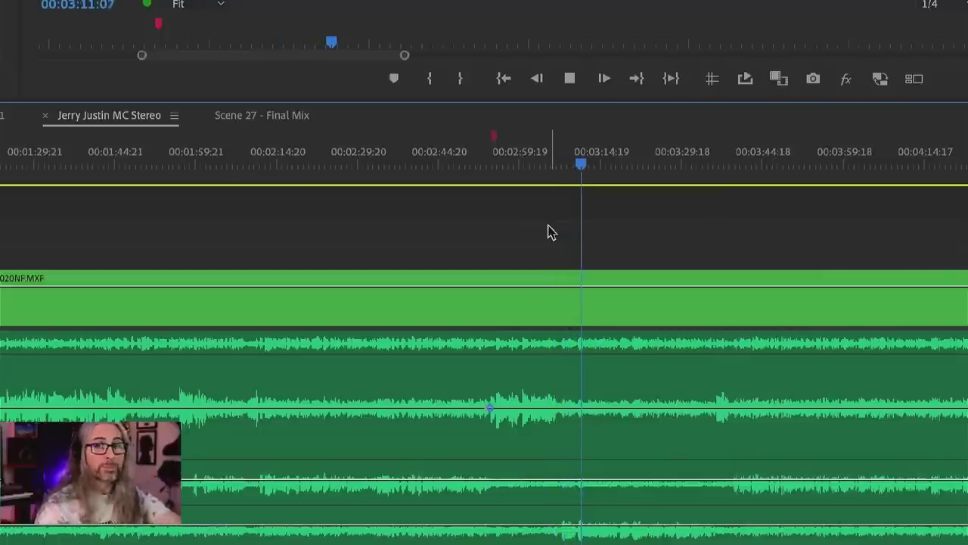
pyautogui.press('space')
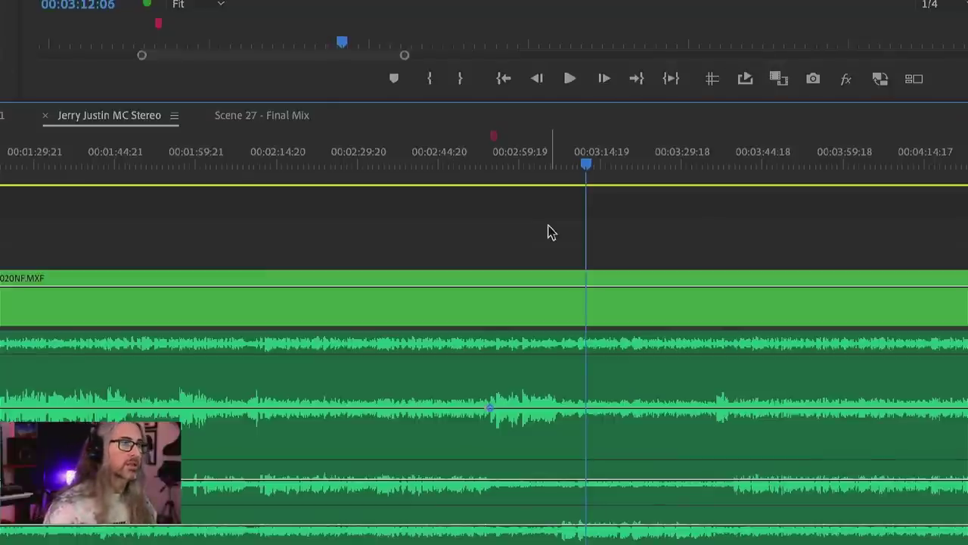
# Add two threshold keyframes and shift them earlier to 00:03:06:16 and about 00:03:07:19
pyautogui.keyDown('ctrl'); pyautogui.click(560, 410); pyautogui.keyUp('ctrl')
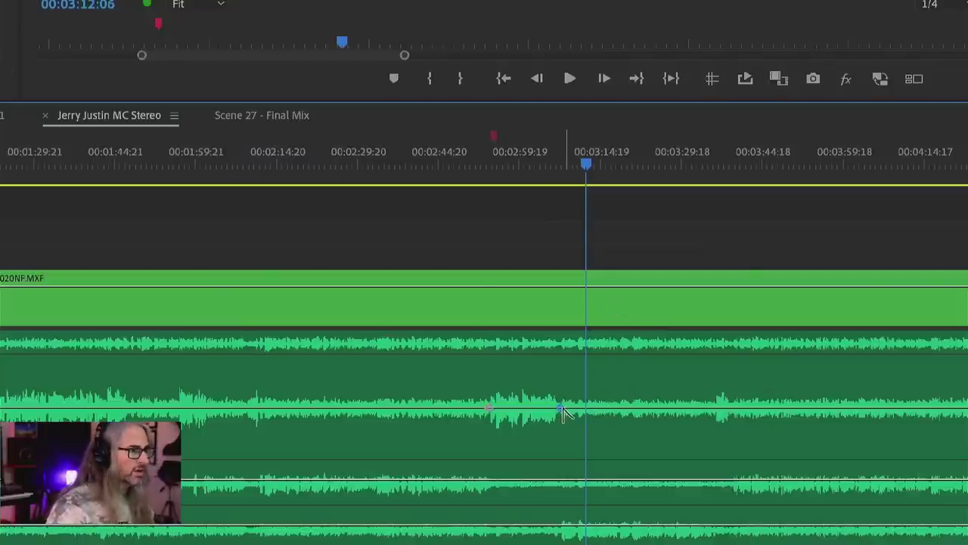
pyautogui.keyDown('ctrl'); pyautogui.click(570, 410); pyautogui.keyUp('ctrl')
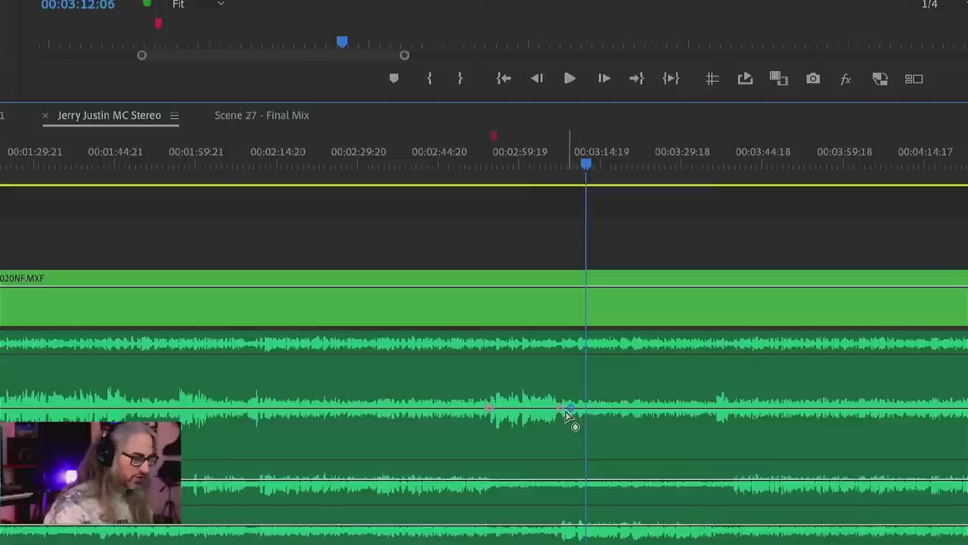
pyautogui.press('=')
pyautogui.press('=')
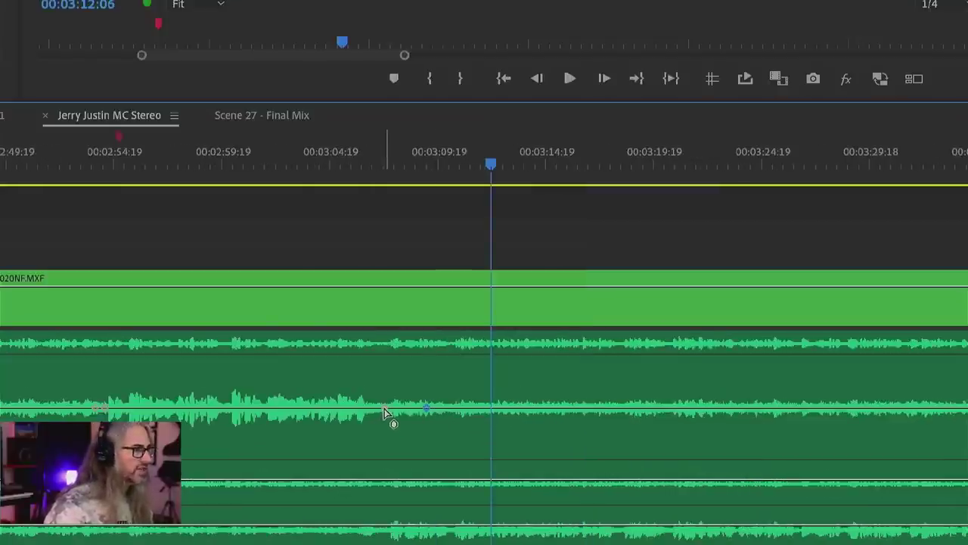
pyautogui.moveTo(382, 410); pyautogui.dragTo(370, 410)
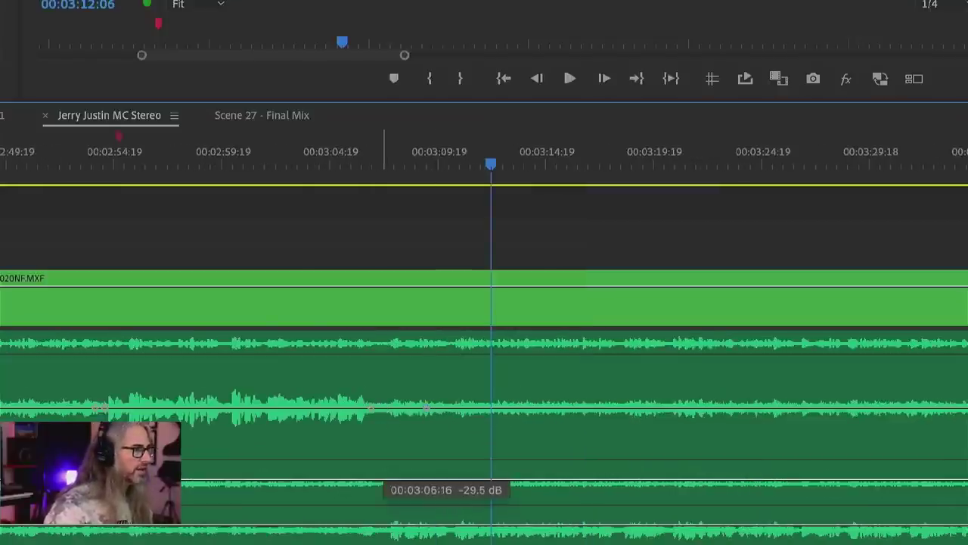
pyautogui.click(427, 409)
pyautogui.moveTo(406, 409); pyautogui.dragTo(394, 408)
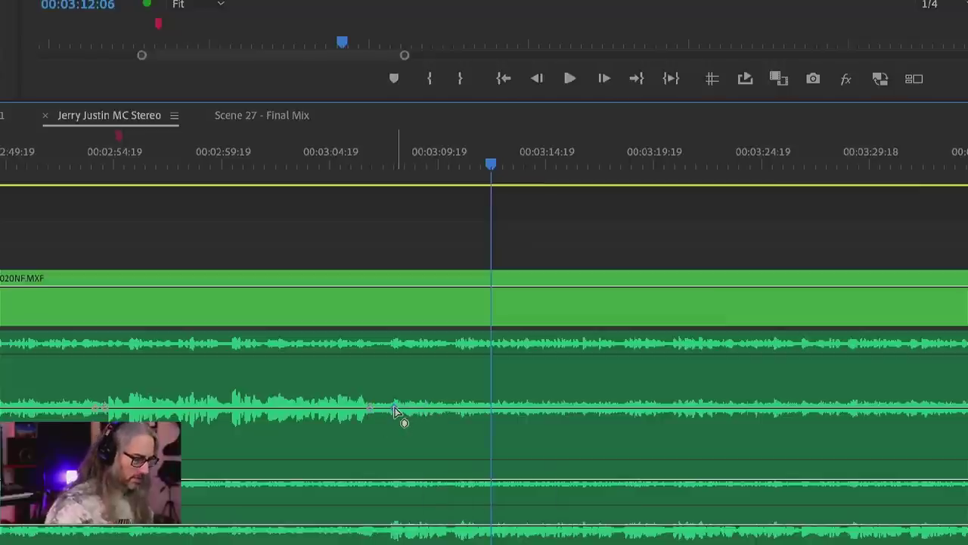
pyautogui.press('-')
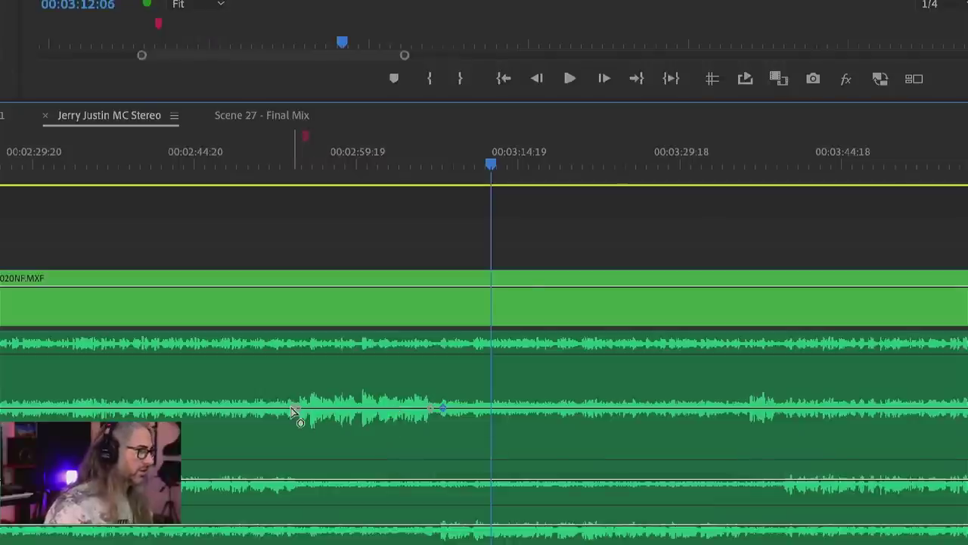
# Add a keyframe at 00:02:53:19 and set keyframes to -21.0 dB, about -39 dB and -38.0 dB
pyautogui.keyDown('ctrl'); pyautogui.click(293, 408); pyautogui.keyUp('ctrl')
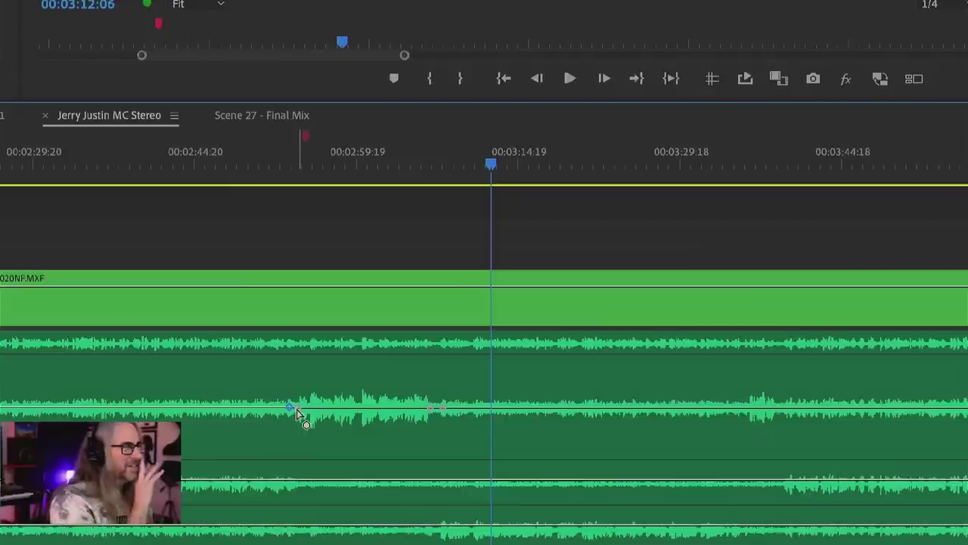
pyautogui.click(443, 411)
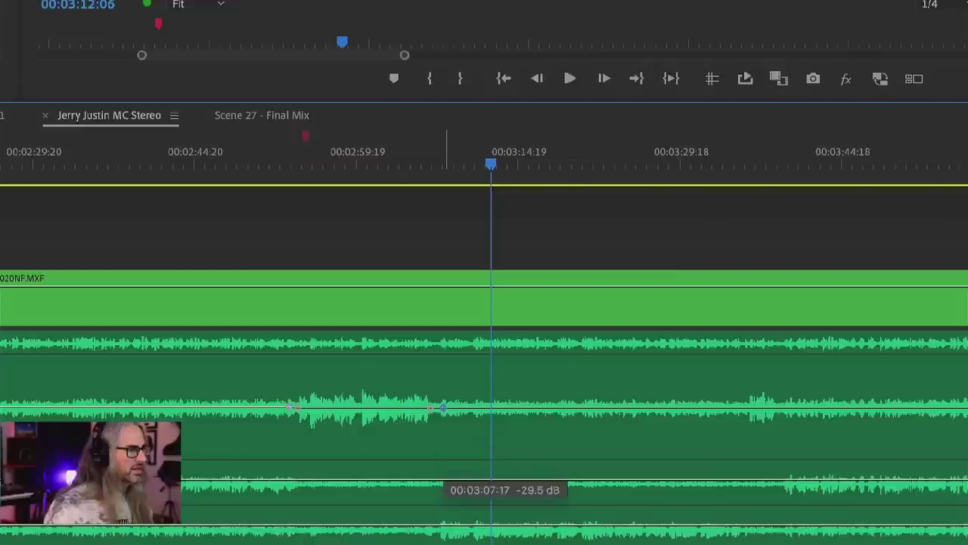
pyautogui.moveTo(442, 409); pyautogui.dragTo(442, 397)
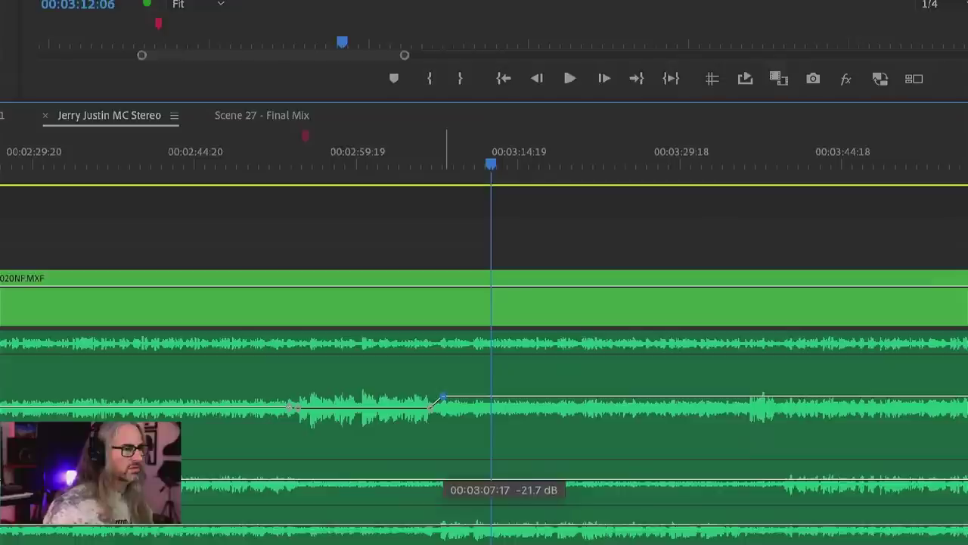
pyautogui.moveTo(443, 398); pyautogui.dragTo(441, 394)
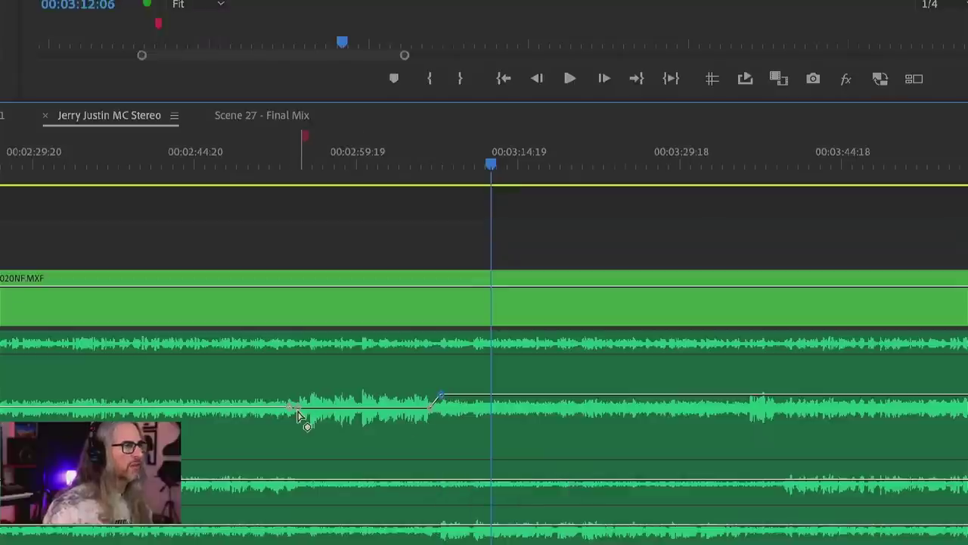
pyautogui.moveTo(297, 409); pyautogui.dragTo(296, 420)
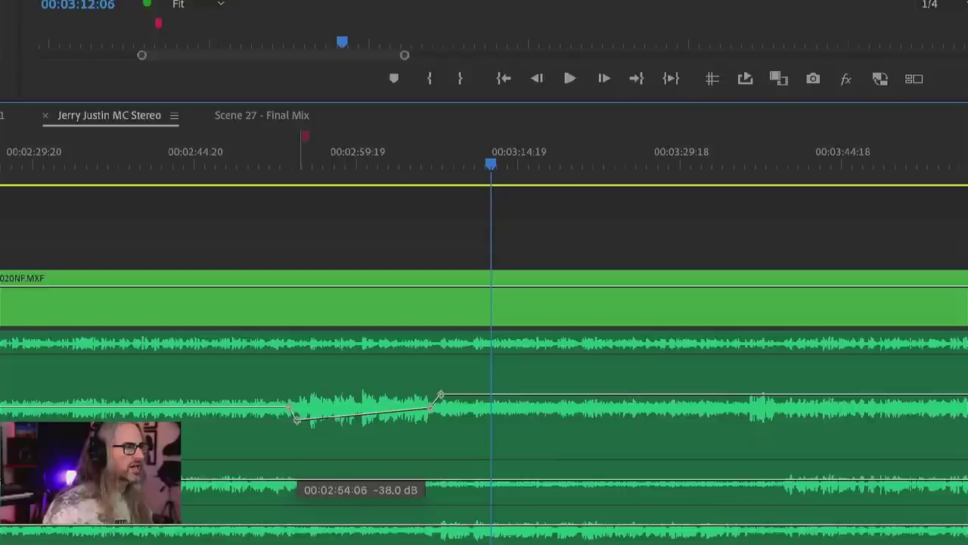
pyautogui.click(431, 409)
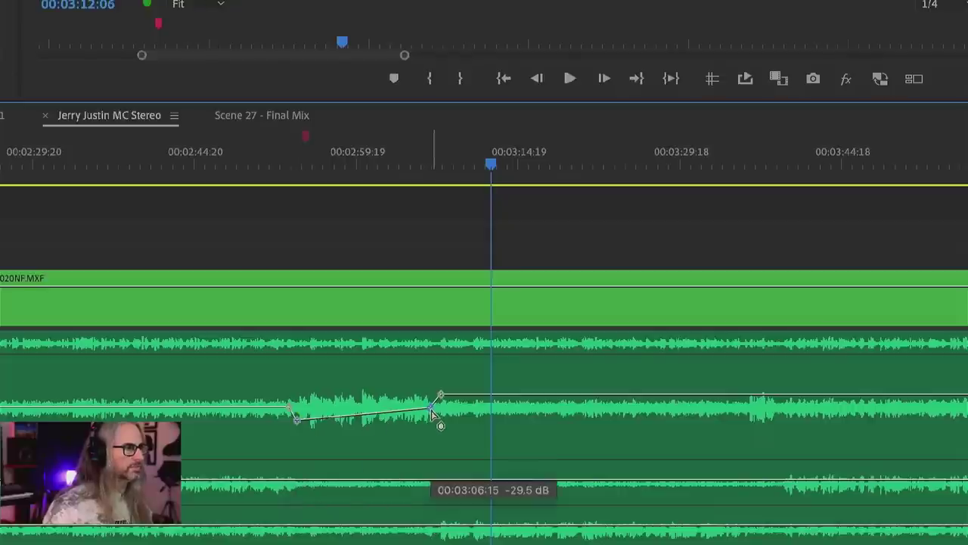
pyautogui.moveTo(431, 410); pyautogui.dragTo(431, 421)
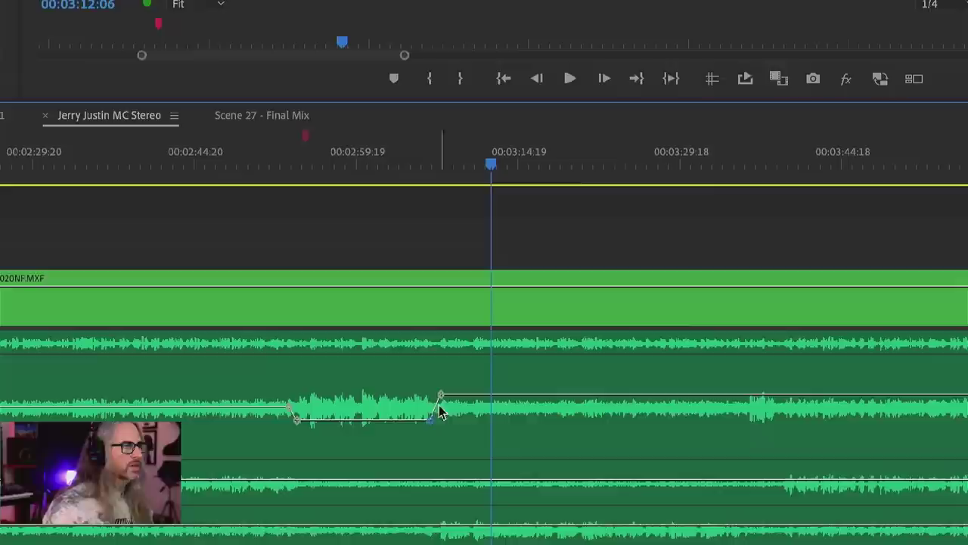
pyautogui.click(290, 411)
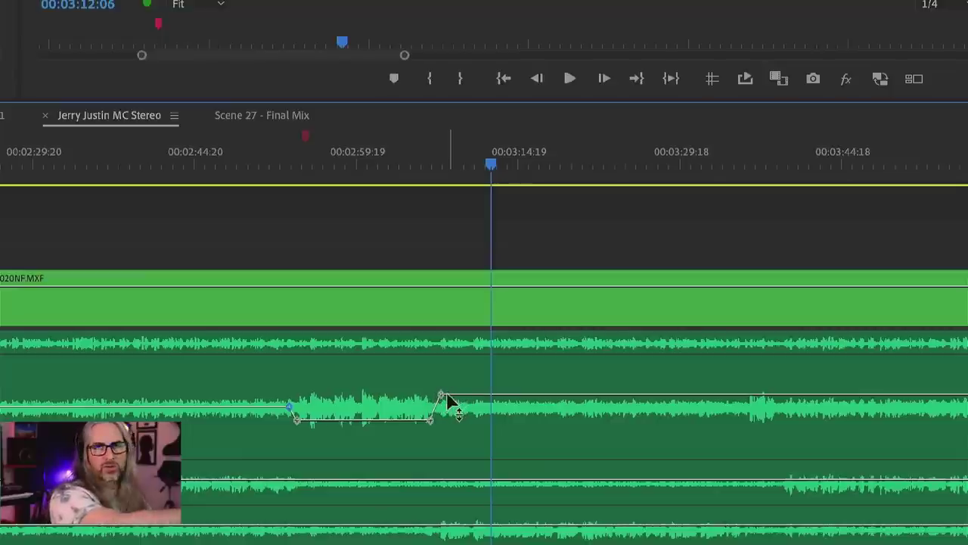
pyautogui.moveTo(447, 398)
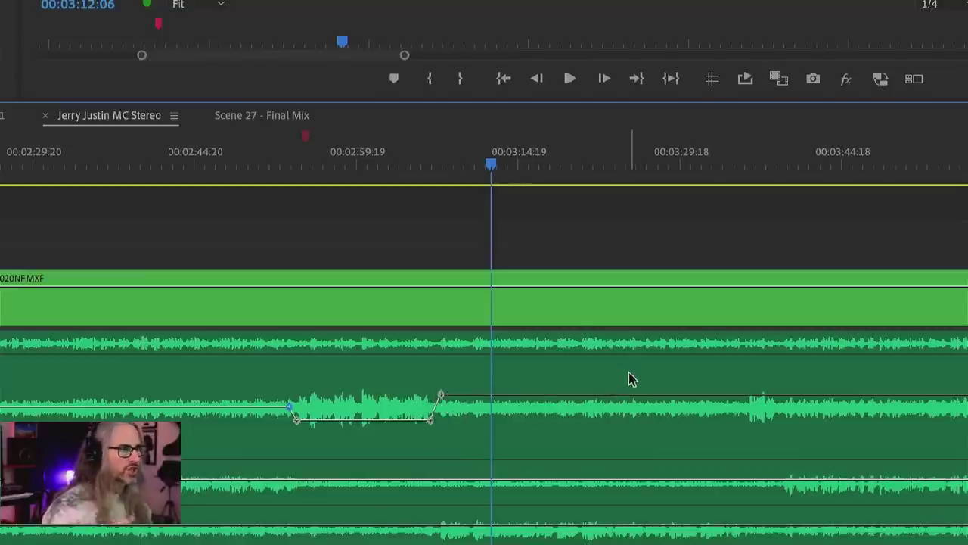
# Play the passage before the threshold dip twice, stopping at 00:02:52:01
pyautogui.moveTo(491, 163); pyautogui.dragTo(252, 177)
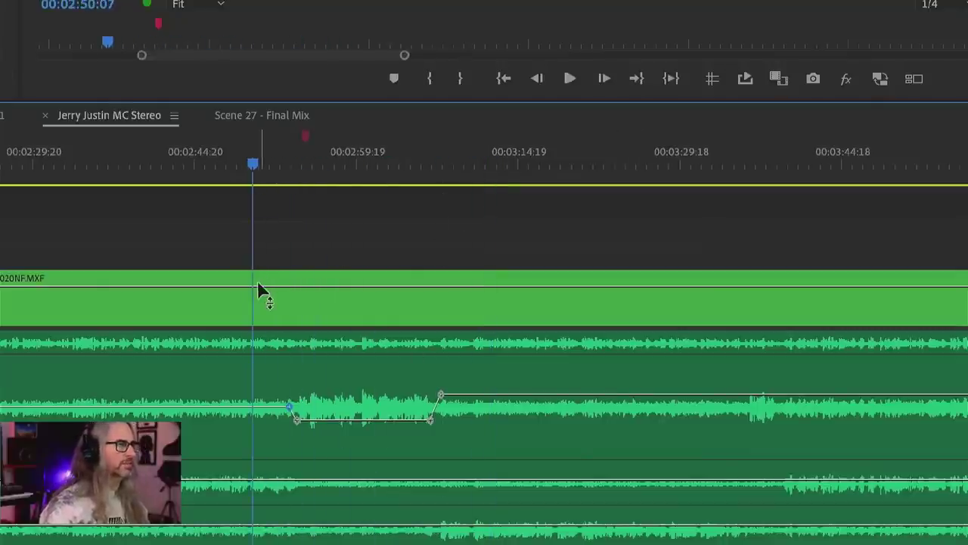
pyautogui.press('space')
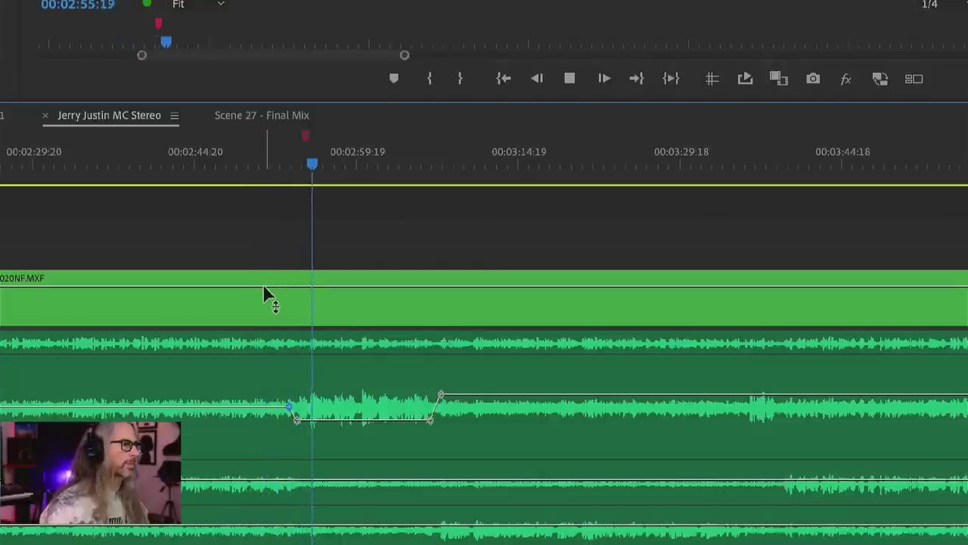
pyautogui.press('space')
pyautogui.moveTo(320, 167); pyautogui.dragTo(252, 173)
pyautogui.press('space')
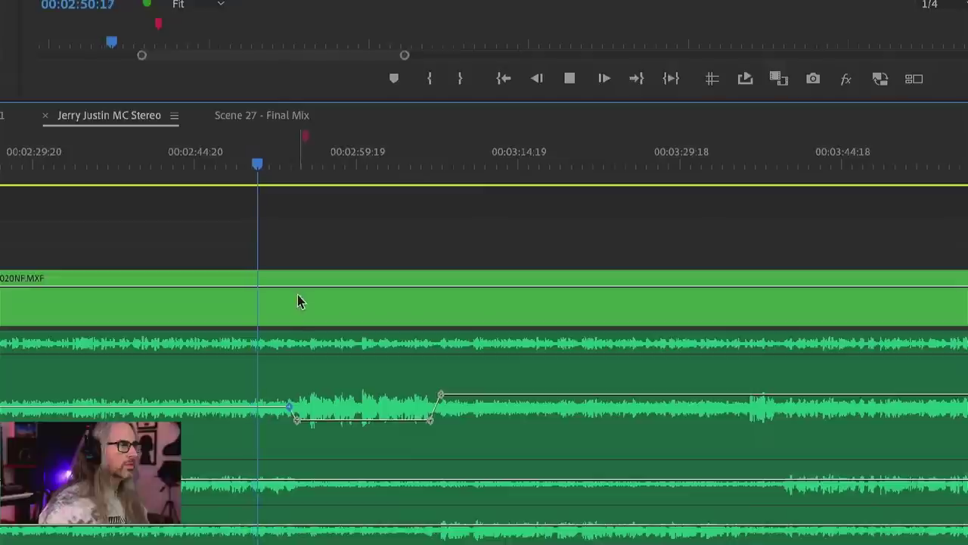
pyautogui.press('space')
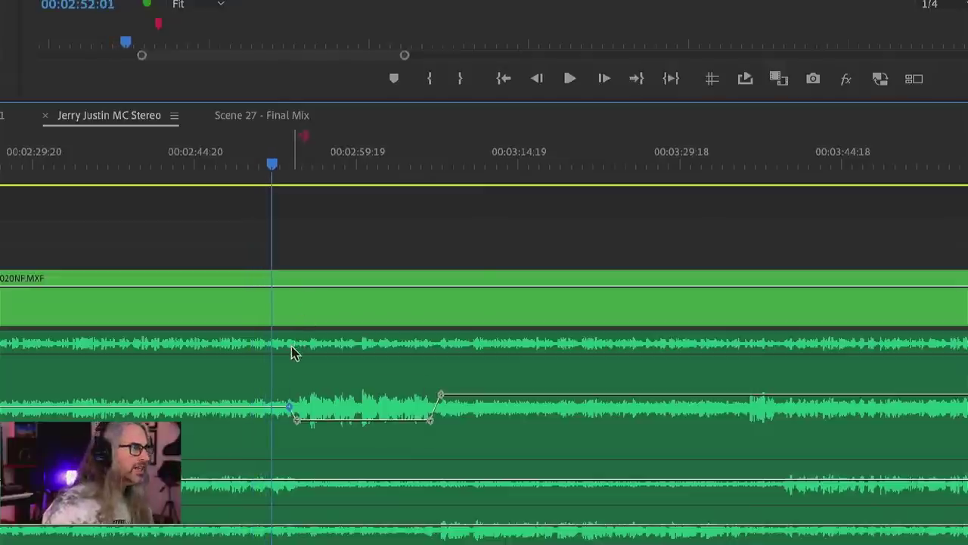
# Raise the keyframe at 00:02:53:15 to -26.3 dB and replay the dip to check the transition
pyautogui.moveTo(290, 407); pyautogui.dragTo(292, 395)
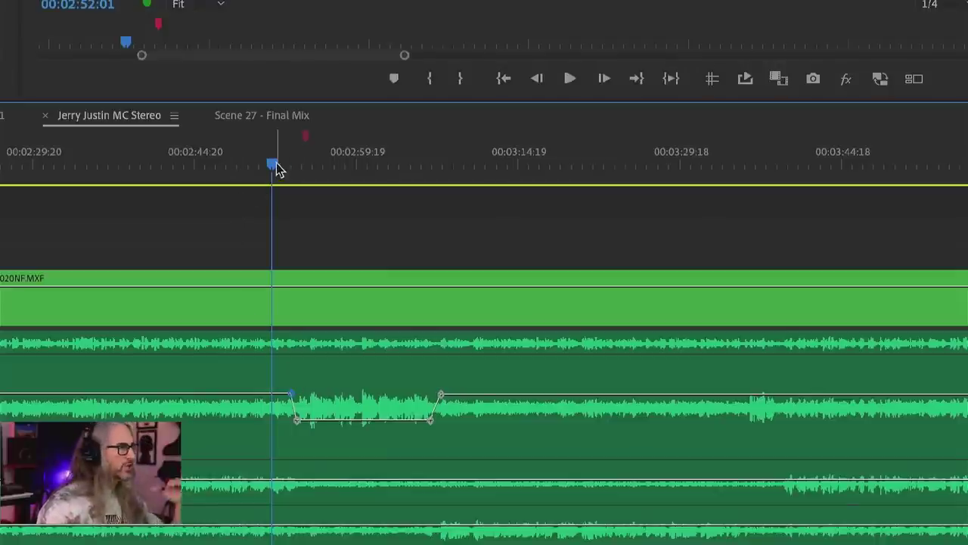
pyautogui.press('space')
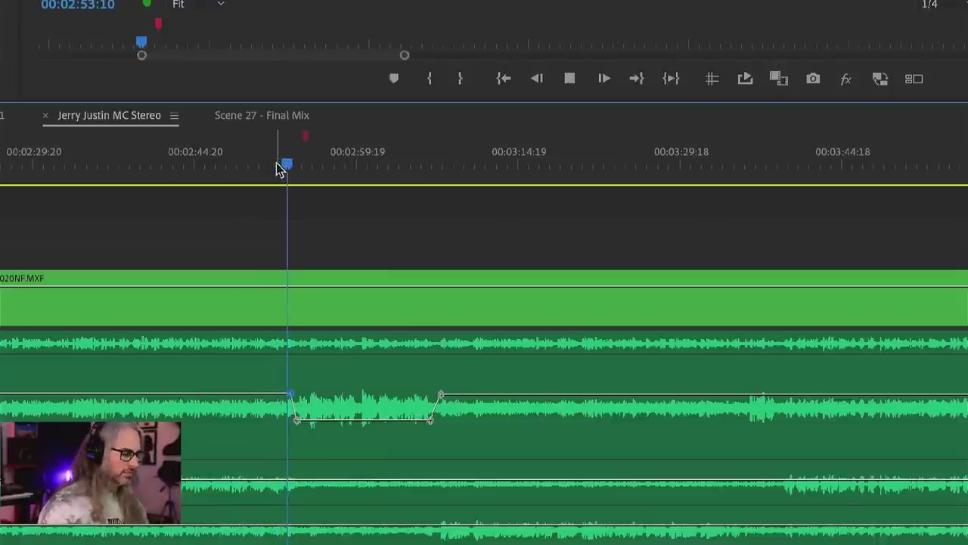
pyautogui.press('j')
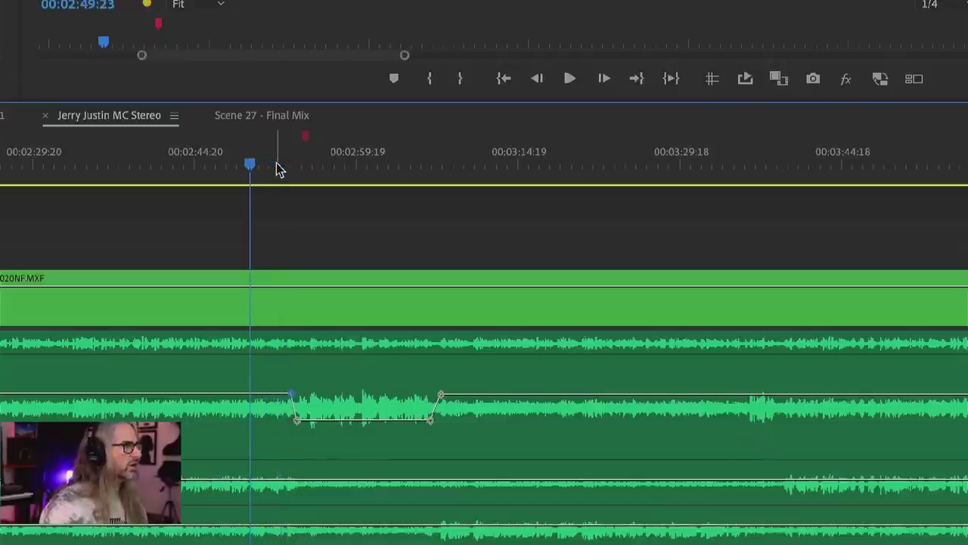
pyautogui.press('space')
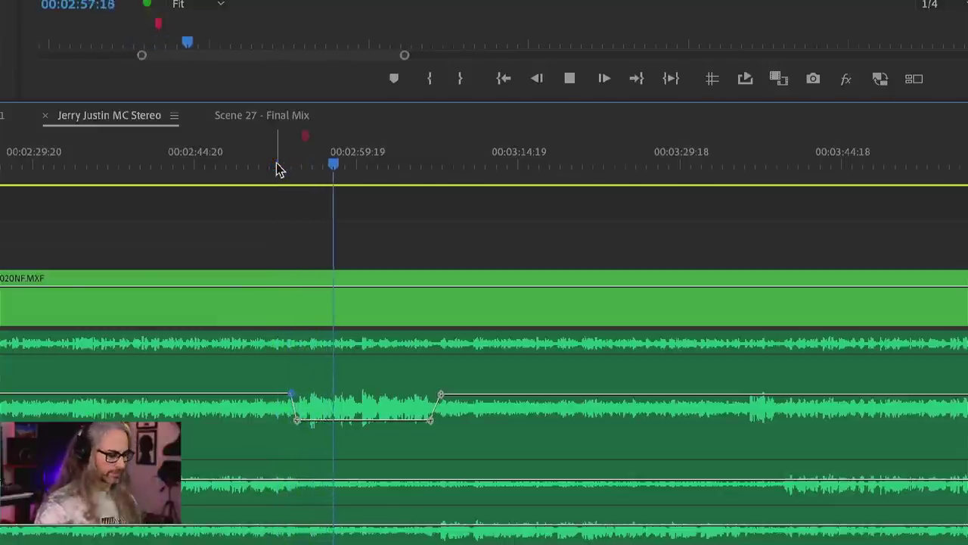
pyautogui.press('-')
pyautogui.press('-')
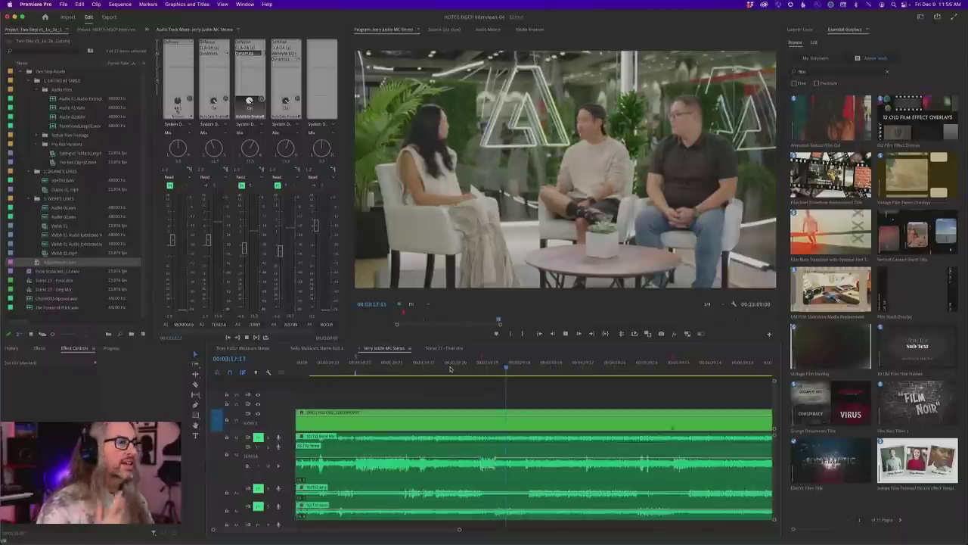
# Play the dialogue passage near 3:34, stopping at 3:37:20
pyautogui.click(523, 369)
pyautogui.press('space')
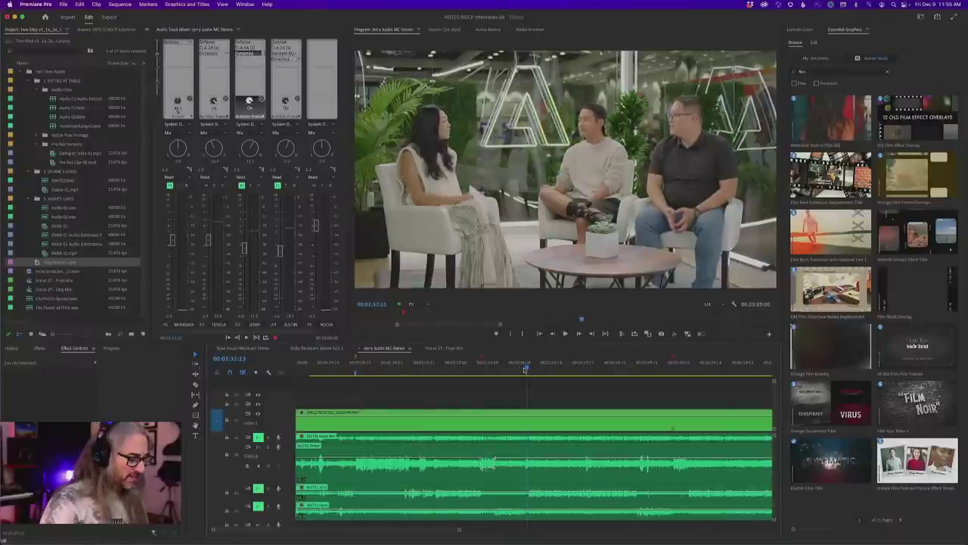
pyautogui.click(524, 369)
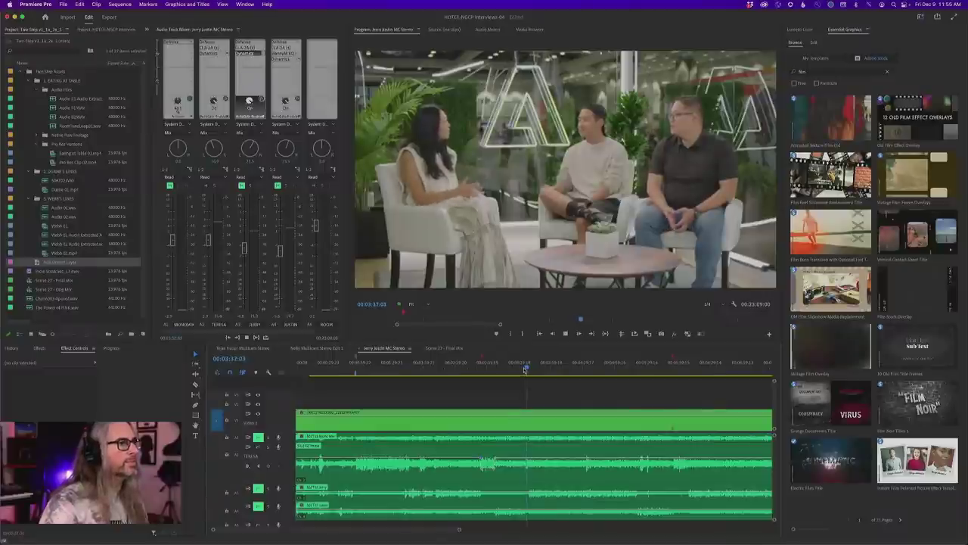
pyautogui.press('space')
pyautogui.press('=')
pyautogui.press('=')
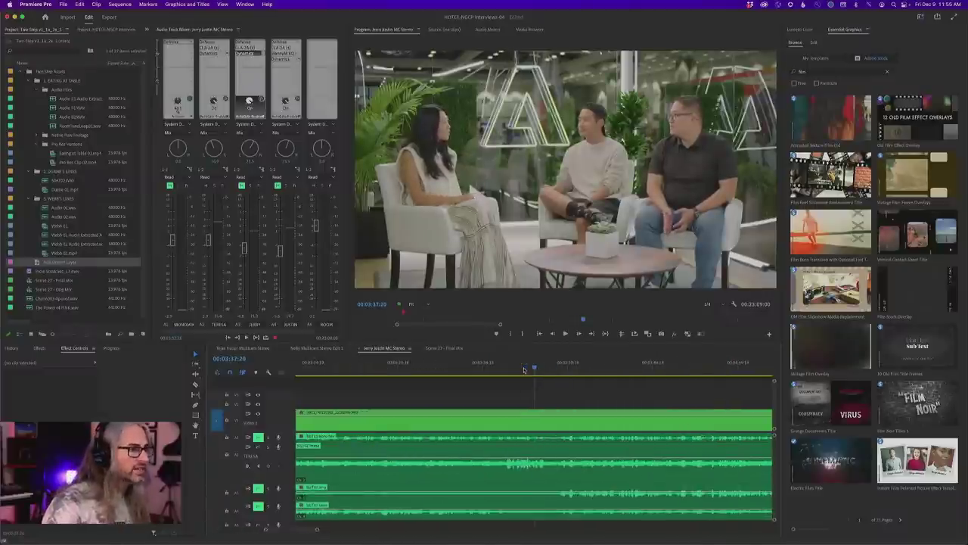
pyautogui.press('-')
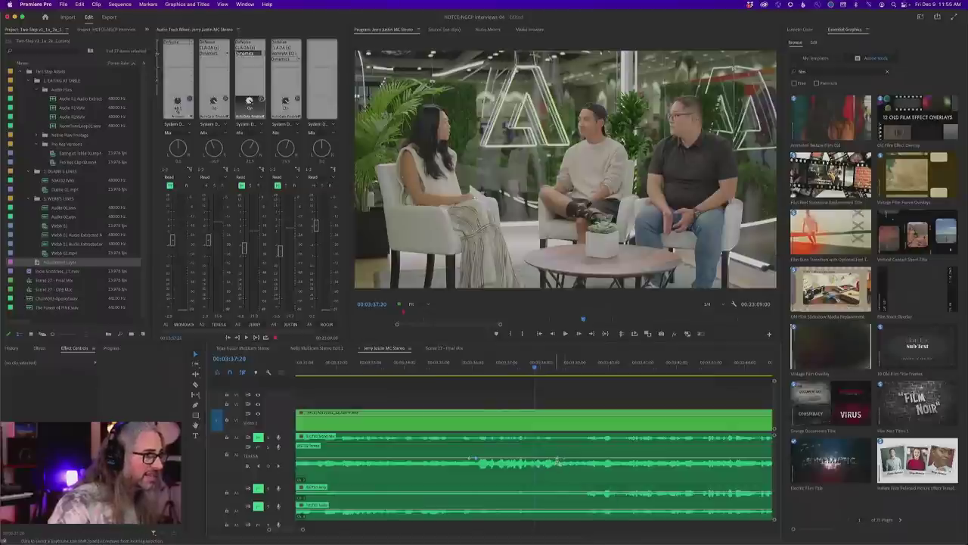
# Lower the clip's volume dip keyframes near 3:39 to about -26.7 dB and replay from about 3:33
pyautogui.moveTo(558, 461); pyautogui.dragTo(559, 468)
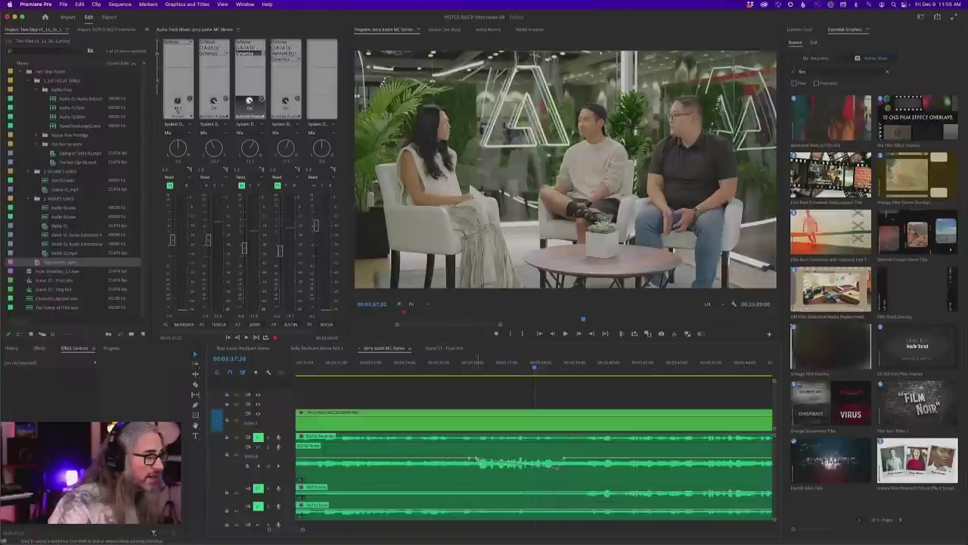
pyautogui.moveTo(475, 460); pyautogui.dragTo(471, 458)
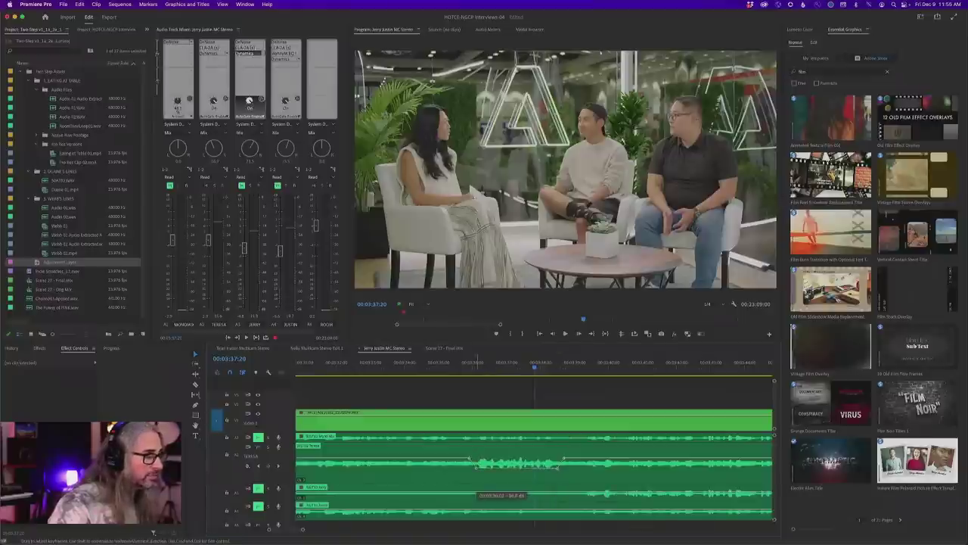
pyautogui.click(427, 363)
pyautogui.press('space')
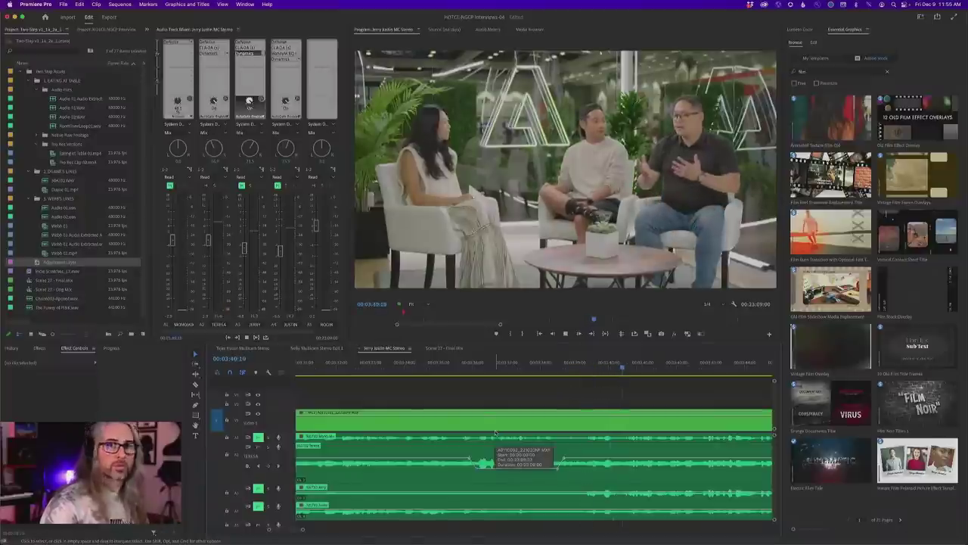
pyautogui.press('space')
pyautogui.press('=')
pyautogui.press('=')
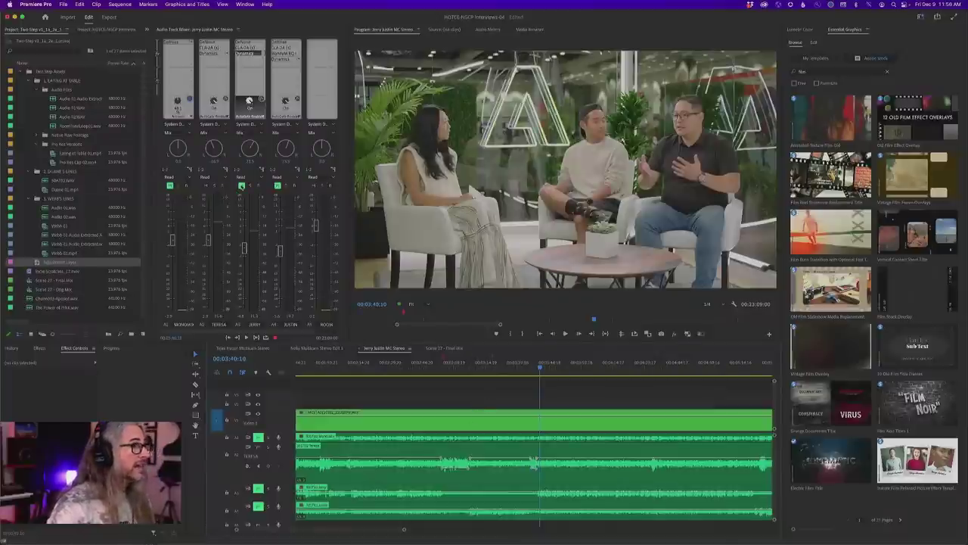
# Mute tracks A2 and A3 and unmute A4
pyautogui.click(241, 186)
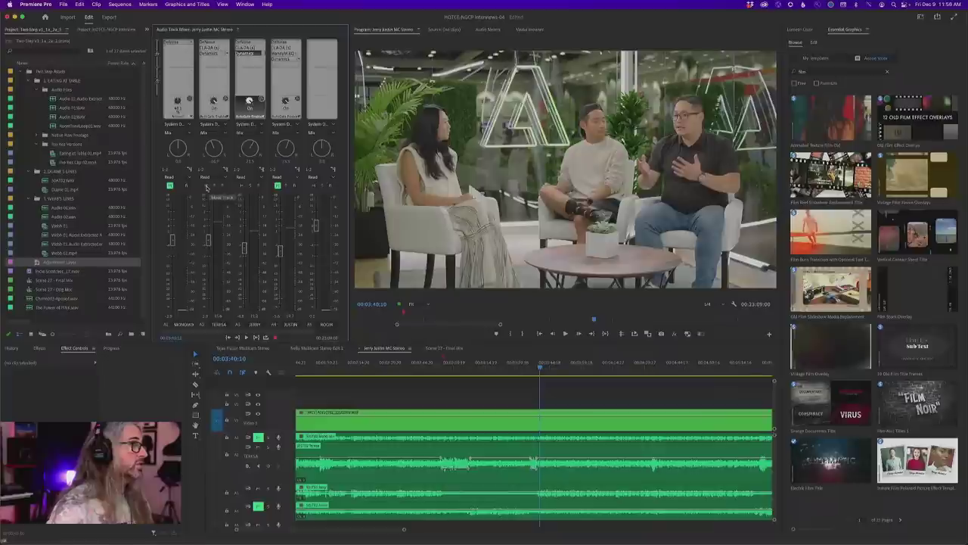
pyautogui.click(207, 186)
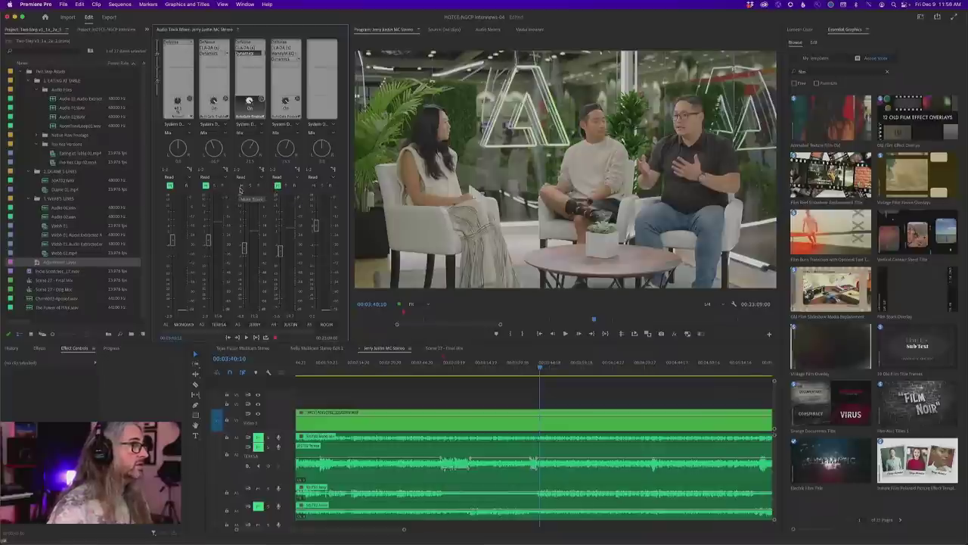
pyautogui.click(242, 186)
pyautogui.click(278, 185)
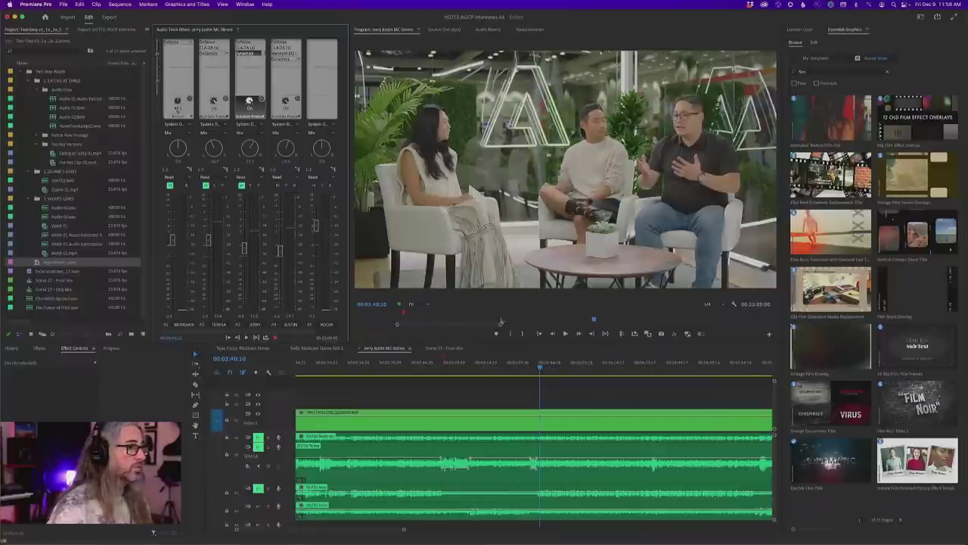
# Play from about 3:04 to hear track A4 alone
pyautogui.click(465, 363)
pyautogui.press('space')
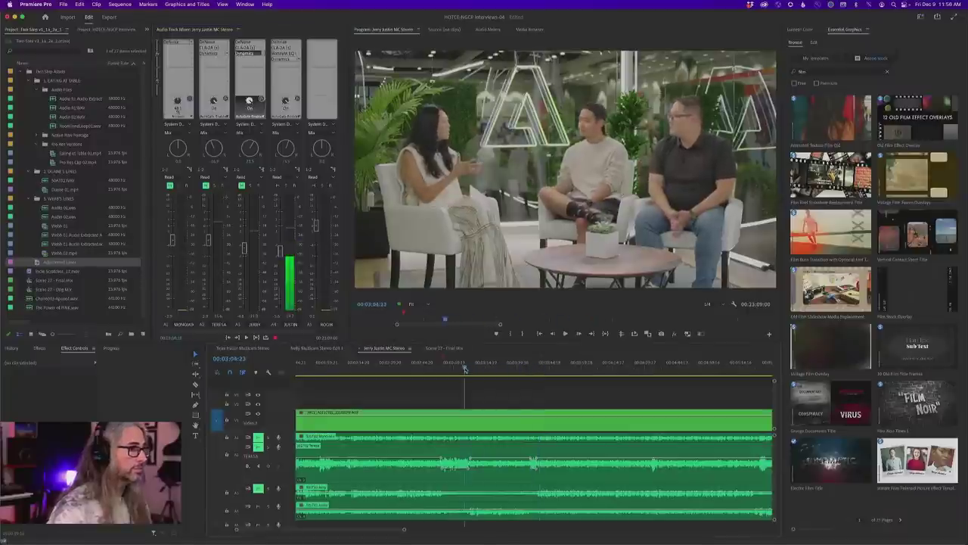
pyautogui.click(464, 368)
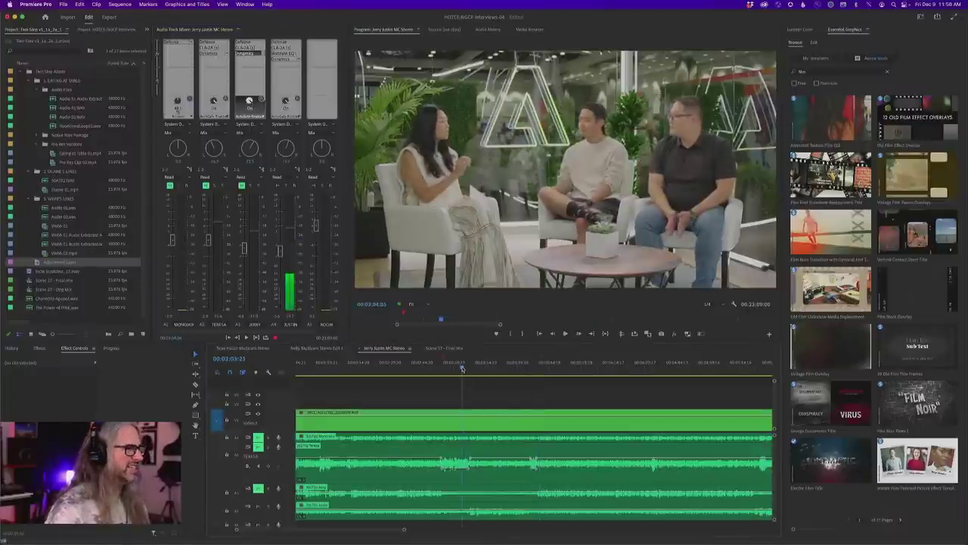
pyautogui.press('space')
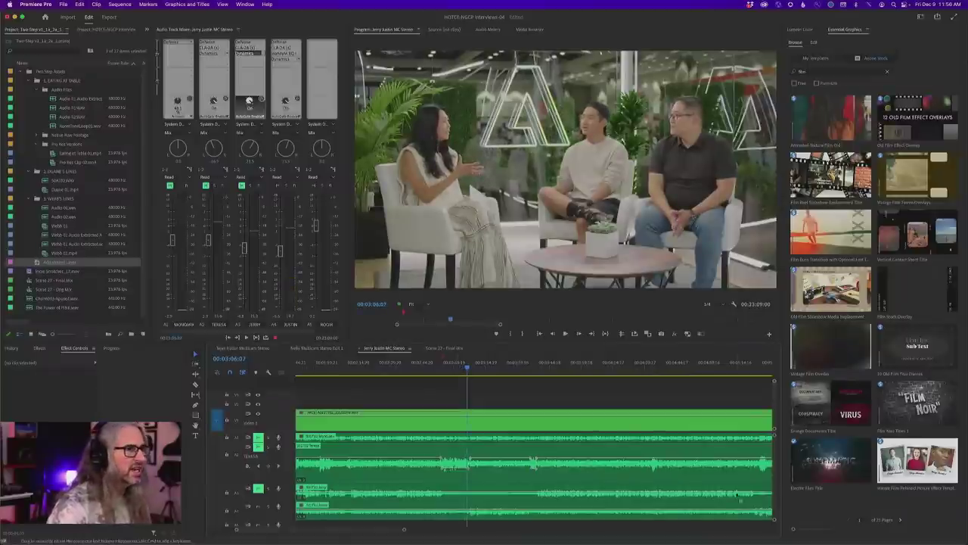
# Drag the A2 track header's lower edge to make the dialogue track taller
pyautogui.scroll(5, 502, 458)
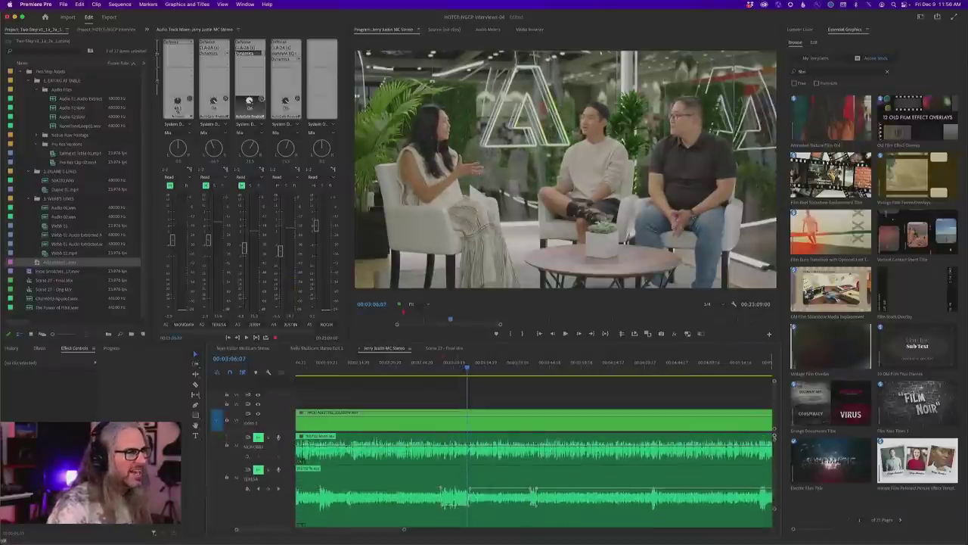
pyautogui.scroll(-4, 250, 484)
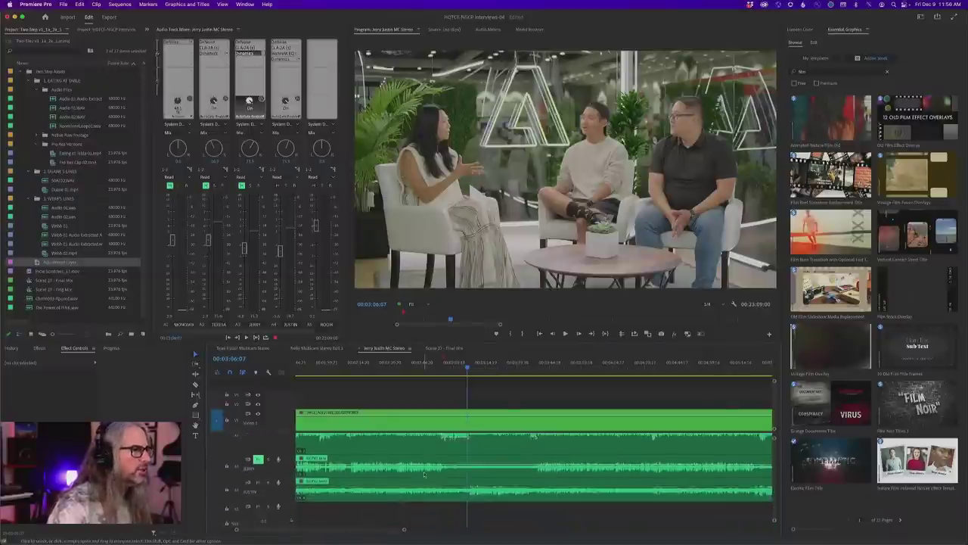
pyautogui.moveTo(280, 492); pyautogui.dragTo(281, 506)
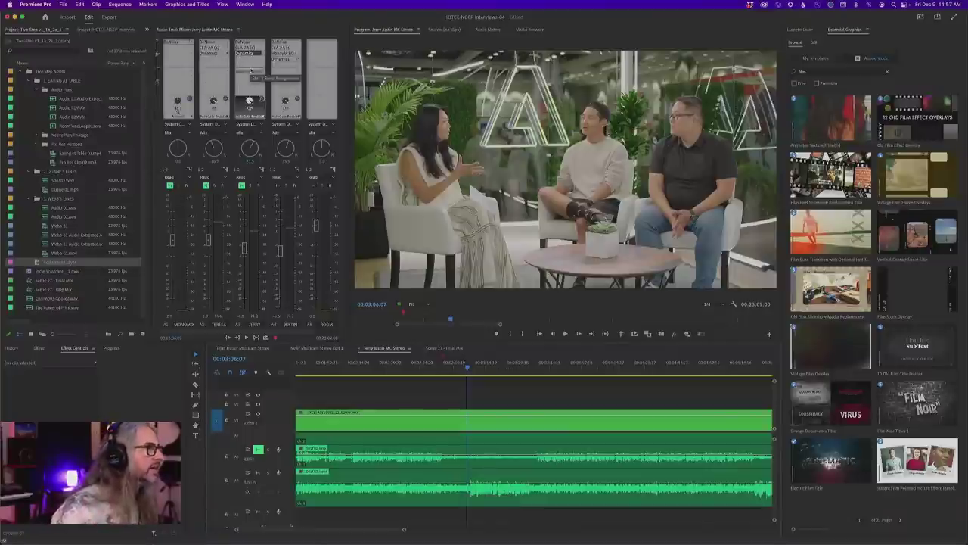
# Add Parametric Equalizer from Filter and EQ to A4's track effects
pyautogui.click(277, 69)
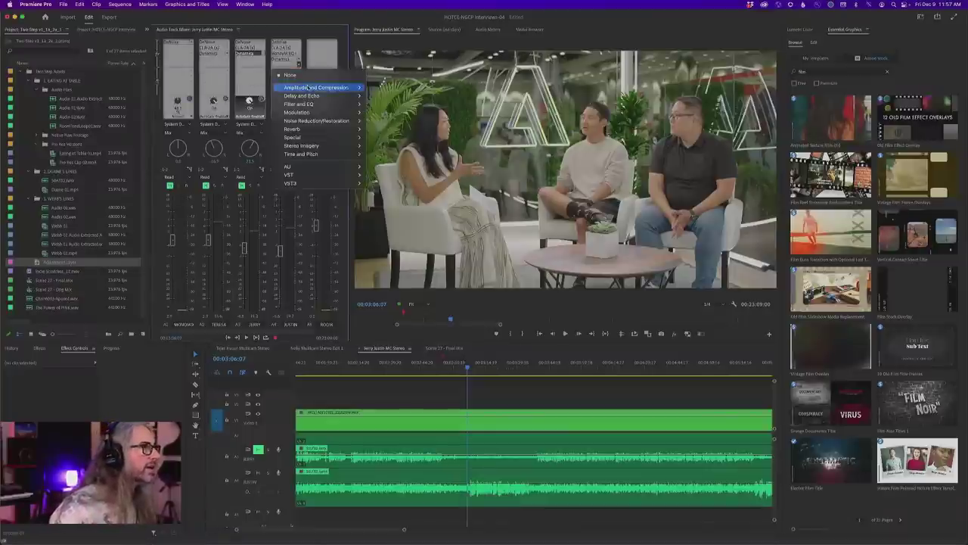
pyautogui.moveTo(306, 112)
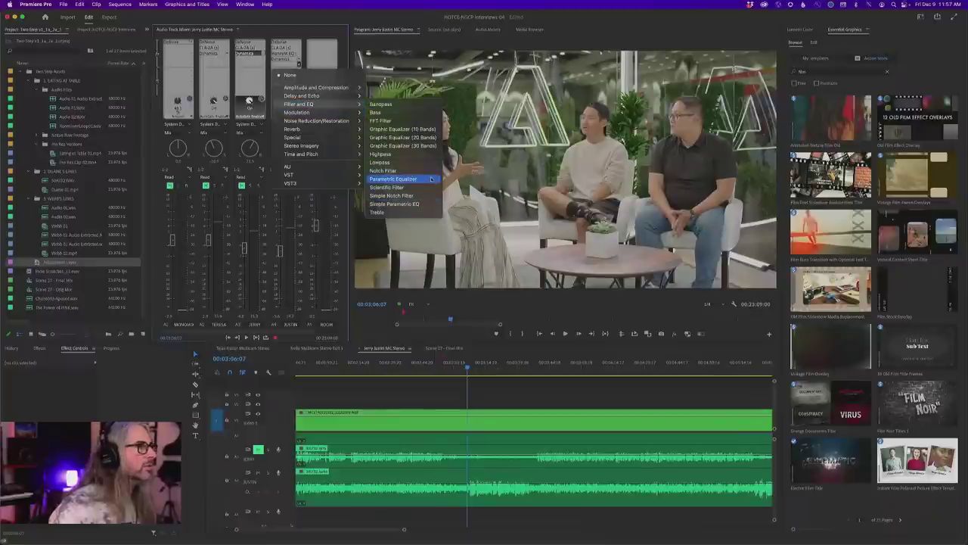
pyautogui.click(429, 180)
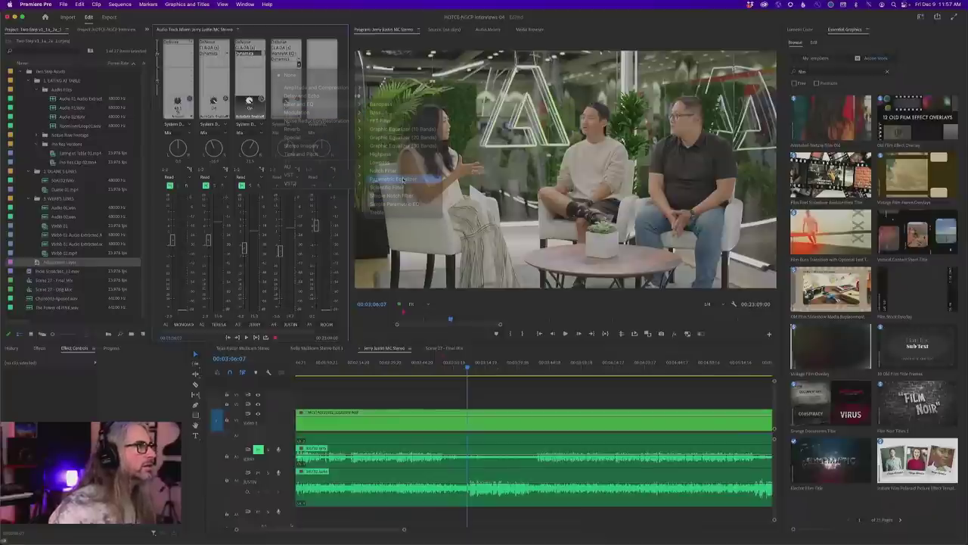
# Enlarge the A2 track, zoom out, and play from around 00:03:24 to locate the spot
pyautogui.click(249, 492)
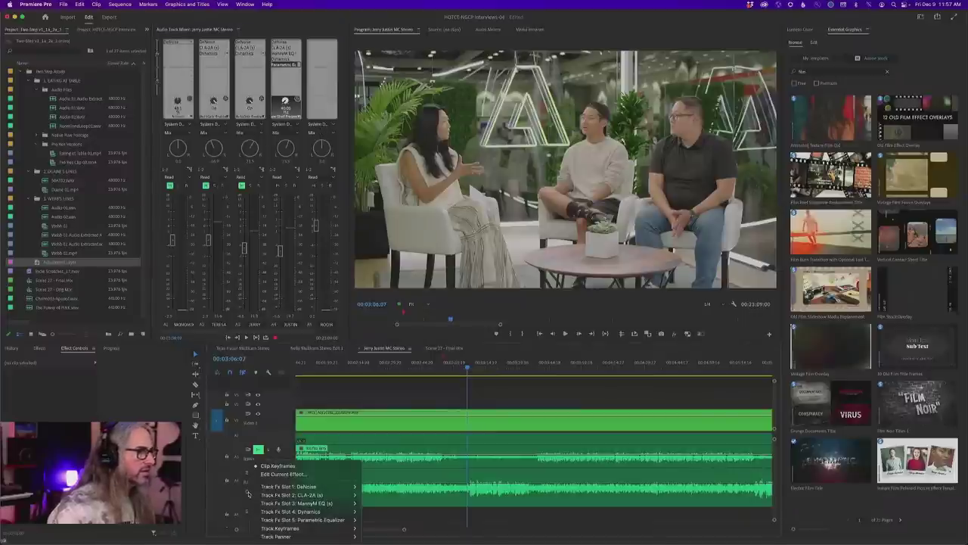
pyautogui.moveTo(253, 520)
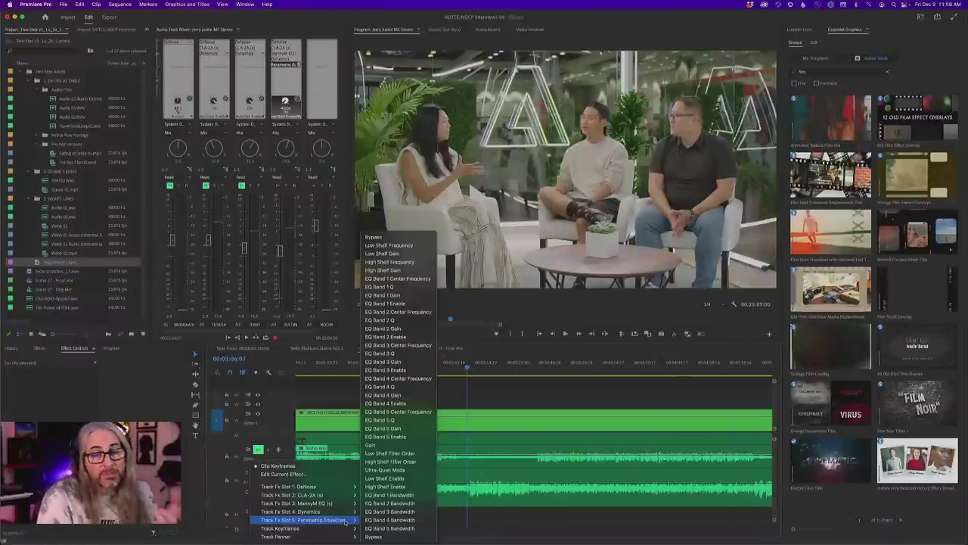
pyautogui.press('Escape')
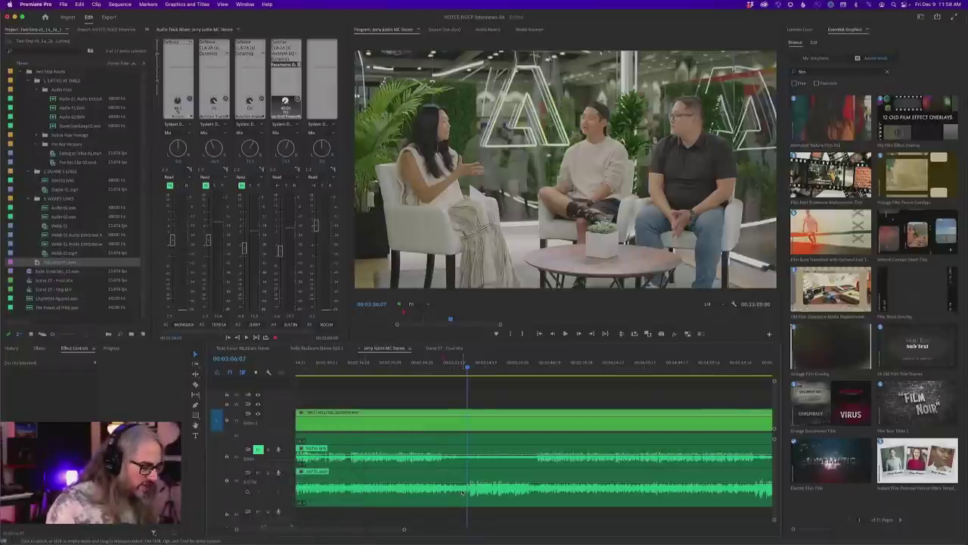
pyautogui.moveTo(288, 506); pyautogui.dragTo(289, 522)
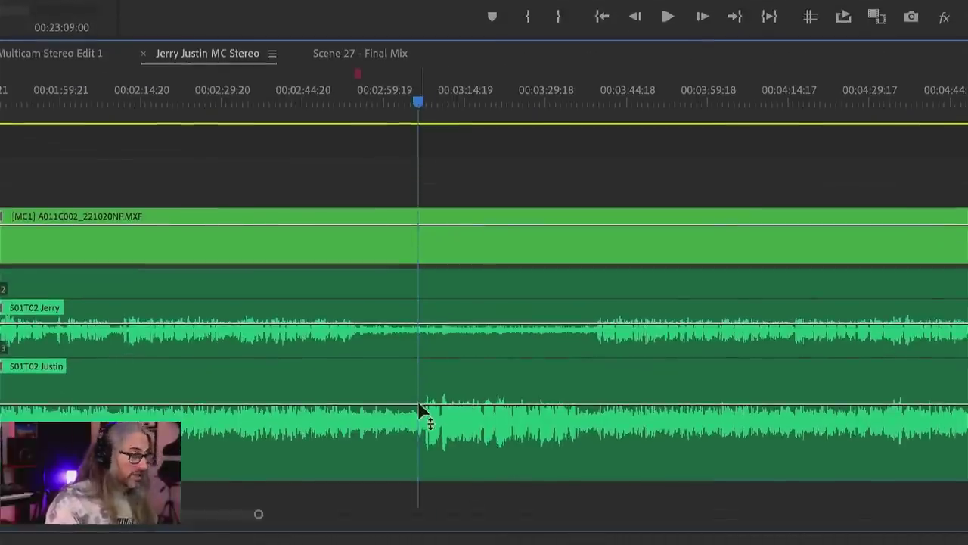
pyautogui.press('-')
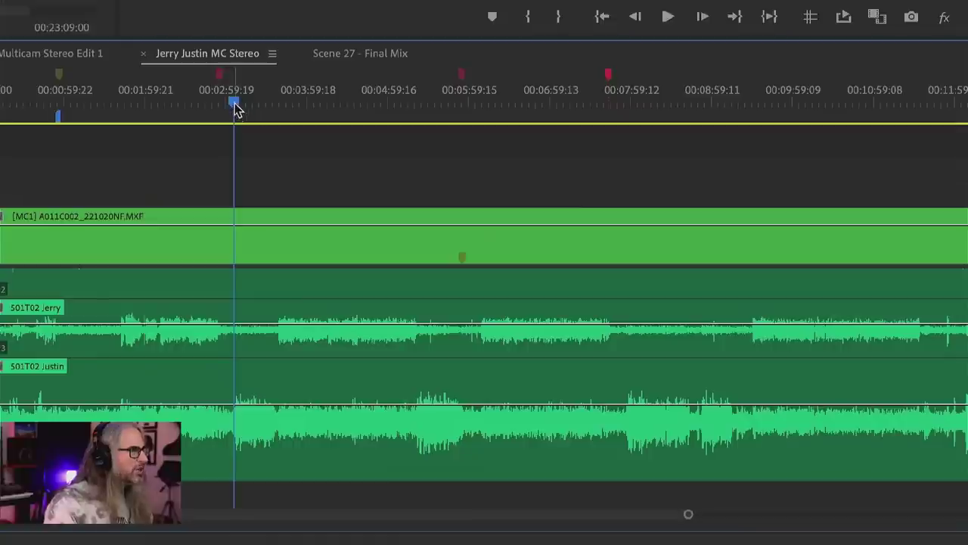
pyautogui.moveTo(237, 112); pyautogui.dragTo(274, 114)
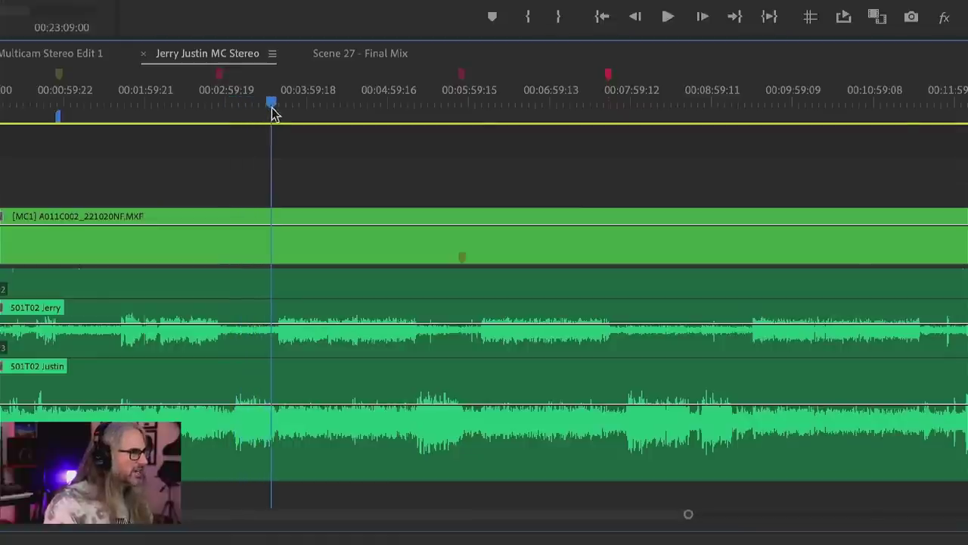
pyautogui.press('space')
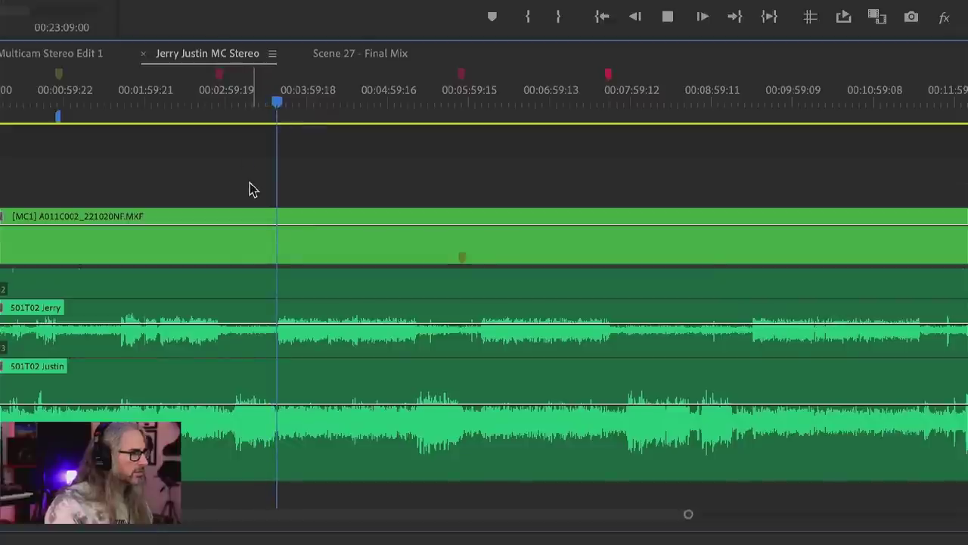
pyautogui.press('space')
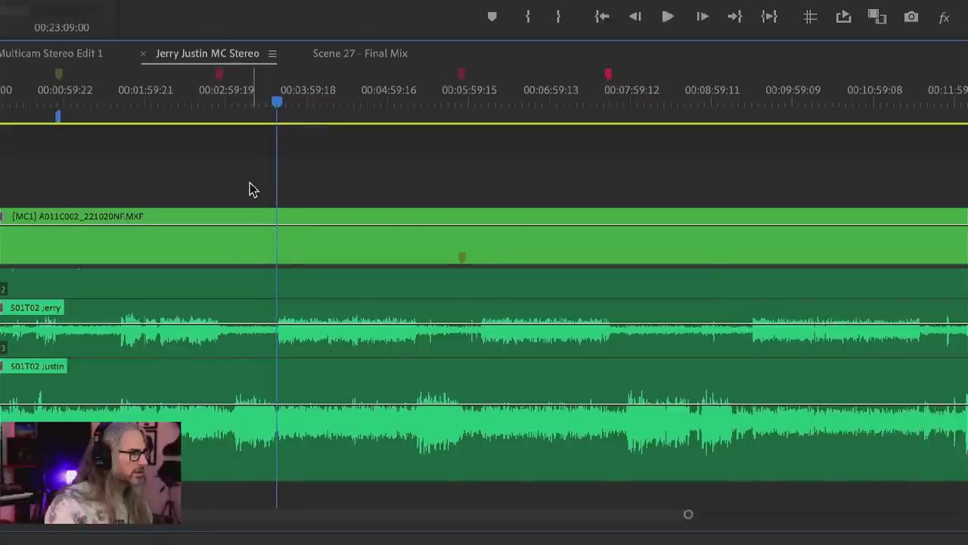
# Add three volume keyframes on the Justin clip and raise the one at 00:02:57:18 to about 1.6 dB
pyautogui.keyDown('ctrl'); pyautogui.click(280, 407); pyautogui.keyUp('ctrl')
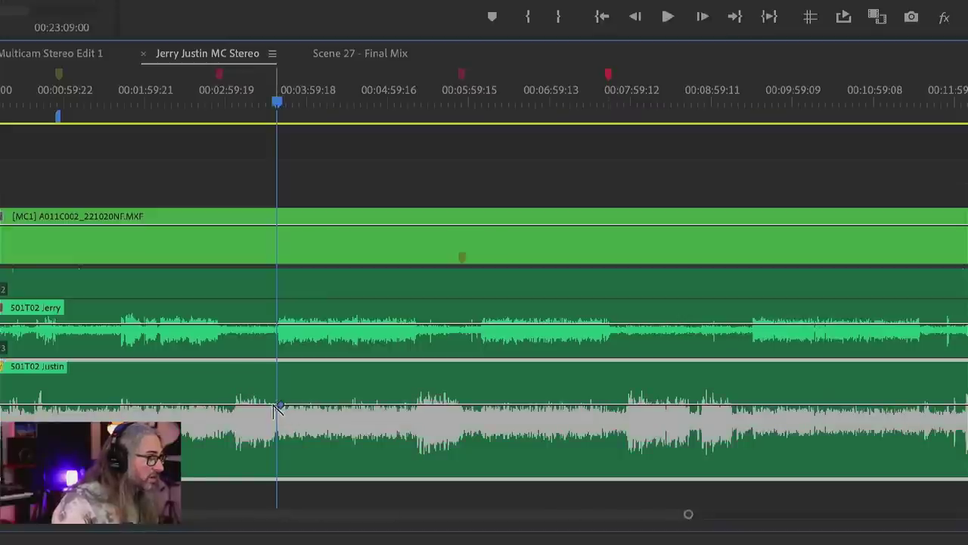
pyautogui.keyDown('ctrl'); pyautogui.click(273, 406); pyautogui.keyUp('ctrl')
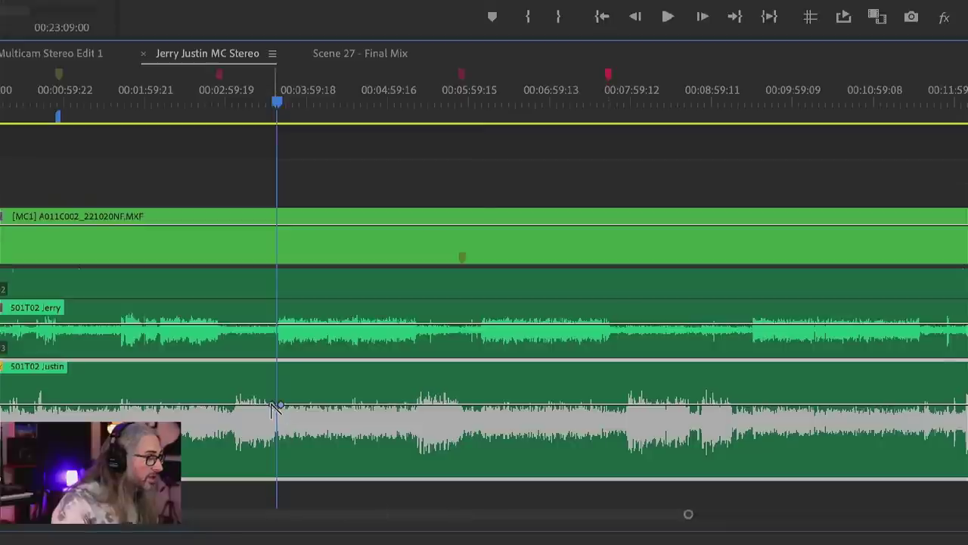
pyautogui.keyDown('ctrl'); pyautogui.click(232, 405); pyautogui.keyUp('ctrl')
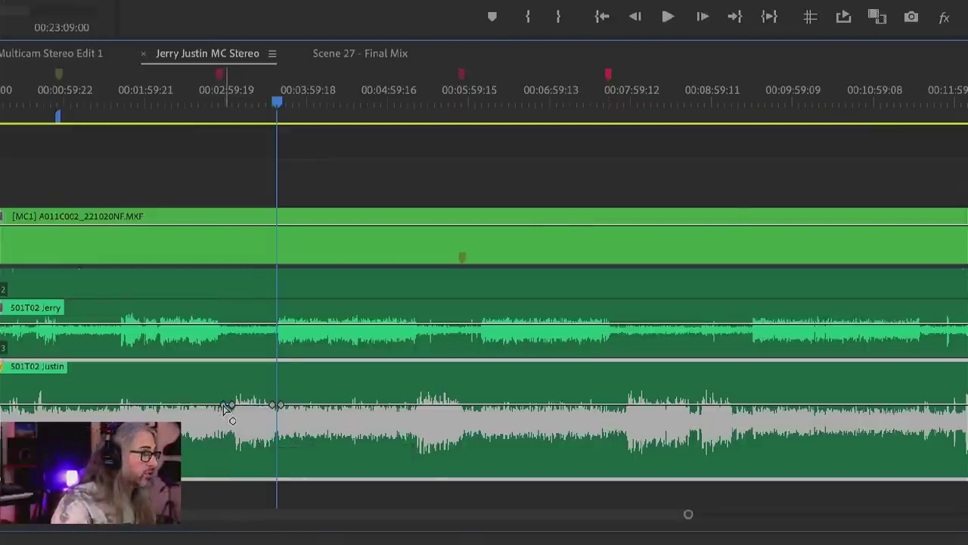
pyautogui.click(225, 408)
pyautogui.moveTo(225, 408); pyautogui.dragTo(225, 400)
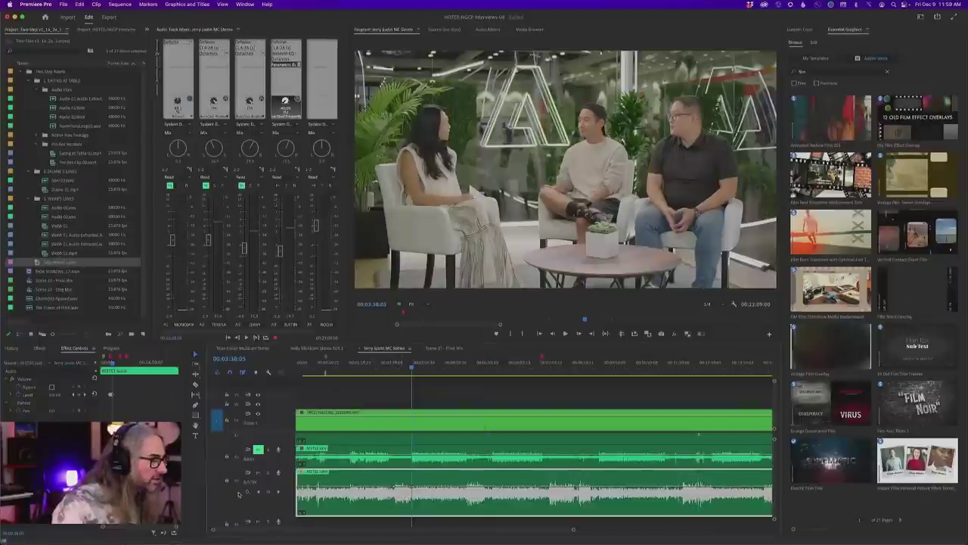
# Show Justin's Dynamics AutoGate Threshold automation, add two keyframes, and raise the earlier one
pyautogui.click(248, 493)
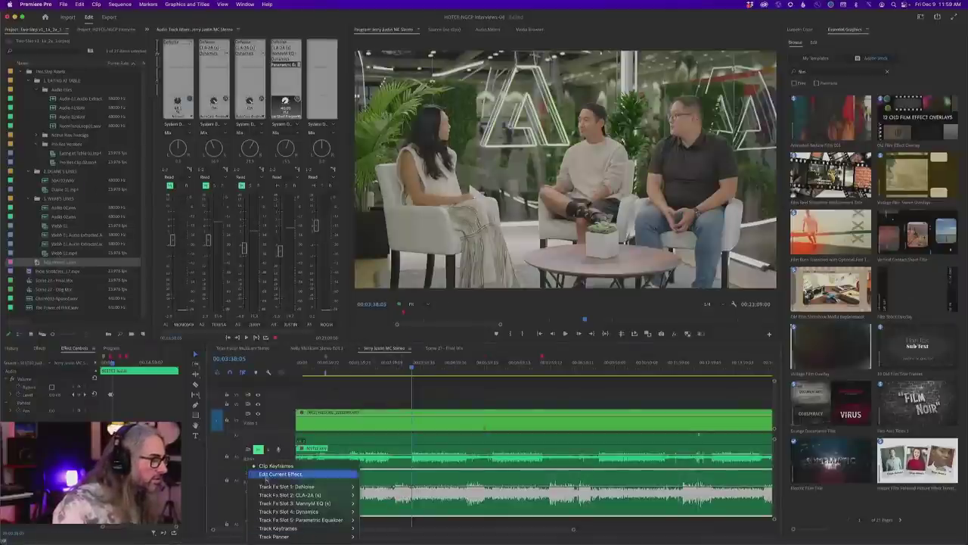
pyautogui.moveTo(286, 511)
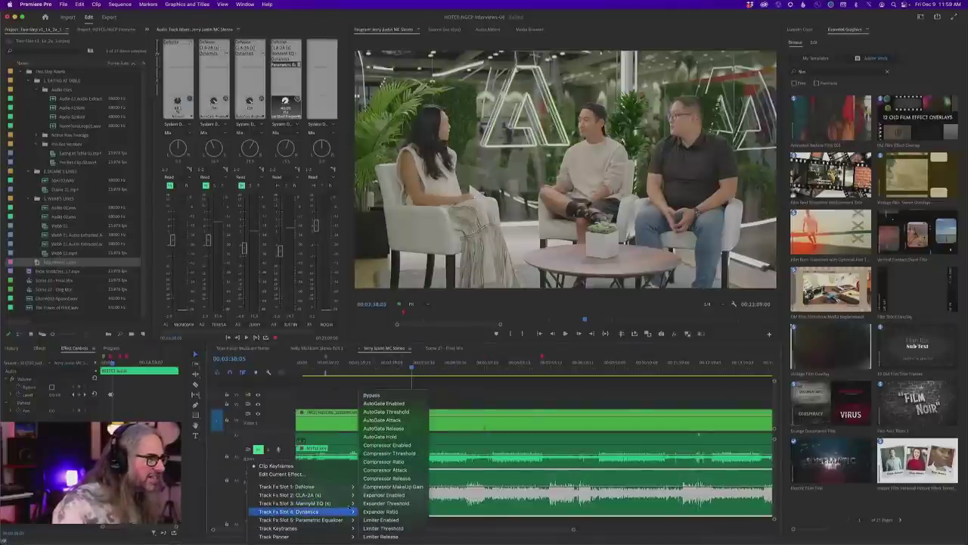
pyautogui.click(386, 412)
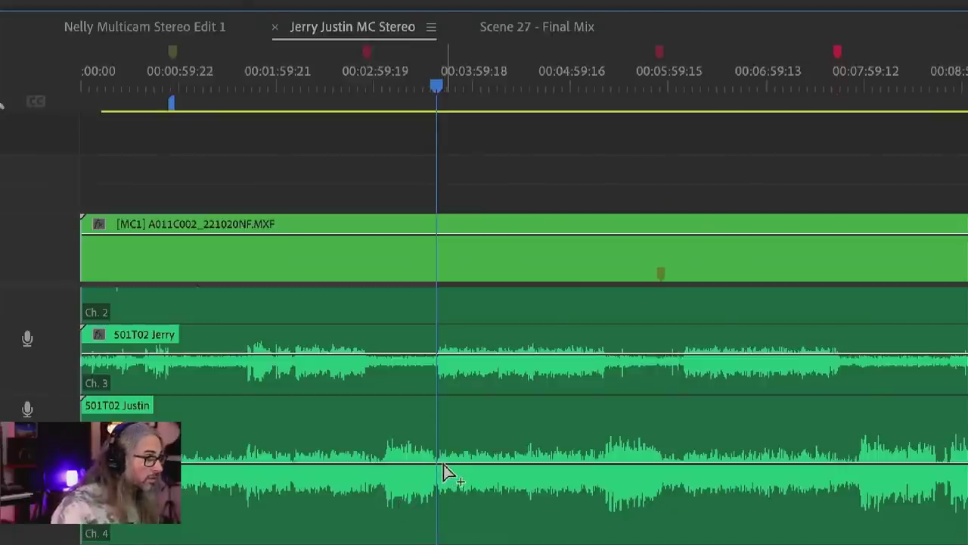
pyautogui.keyDown('ctrl'); pyautogui.click(436, 463); pyautogui.keyUp('ctrl')
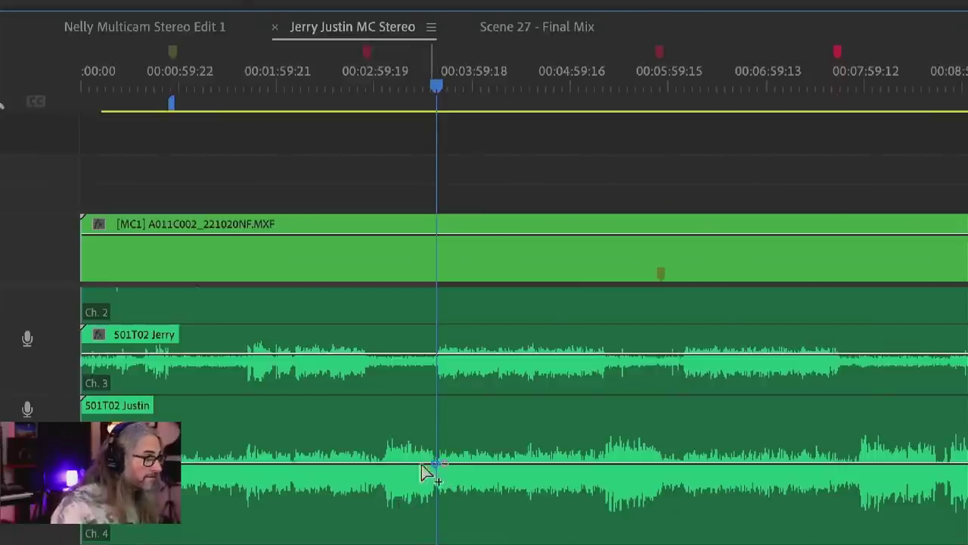
pyautogui.keyDown('ctrl'); pyautogui.click(376, 463); pyautogui.keyUp('ctrl')
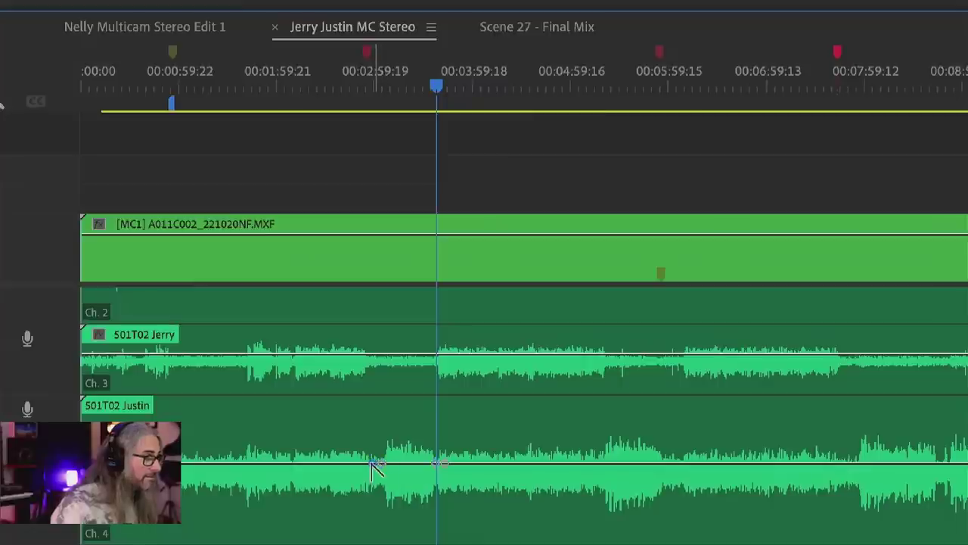
pyautogui.moveTo(376, 463); pyautogui.dragTo(373, 446)
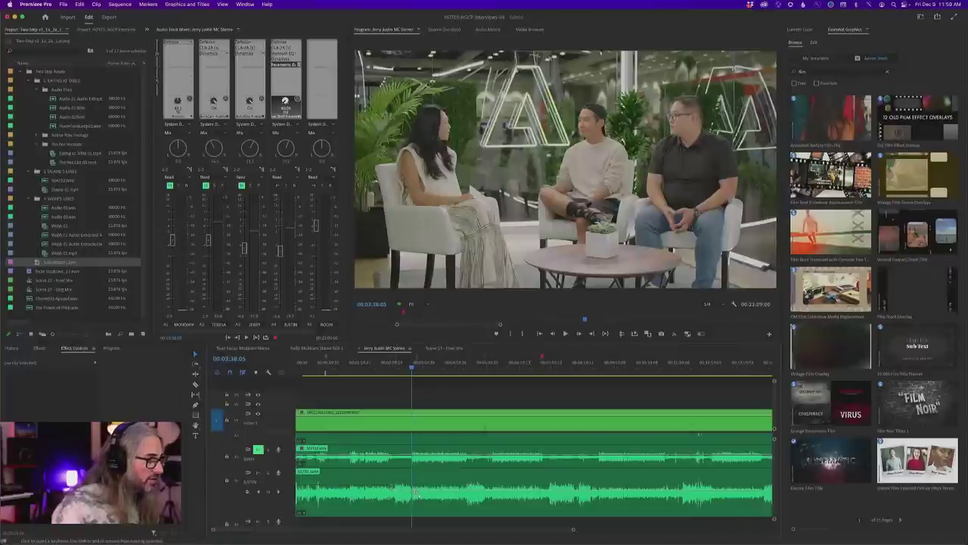
# Set Justin's threshold keyframe to about -34.4 dB and shift its timing
pyautogui.moveTo(415, 492); pyautogui.dragTo(397, 489)
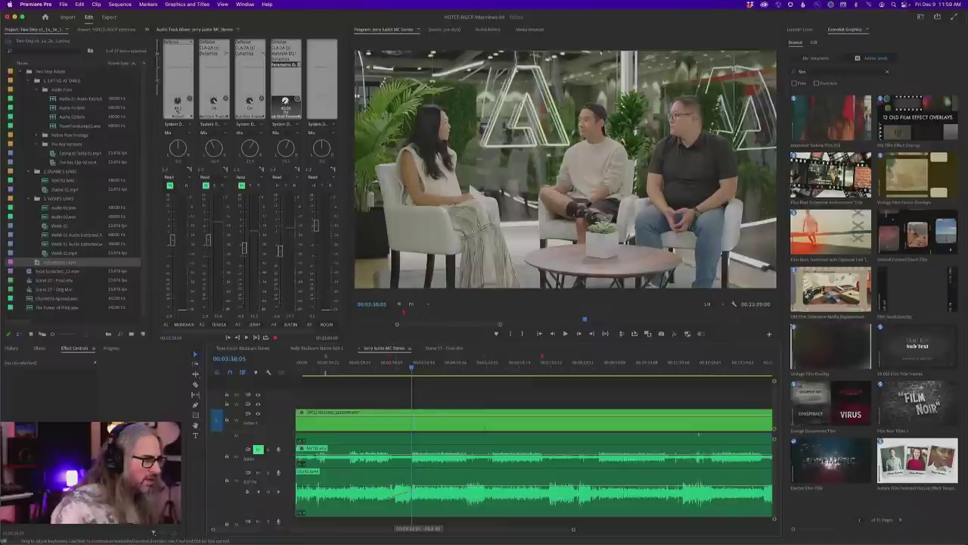
pyautogui.moveTo(397, 490); pyautogui.dragTo(415, 499)
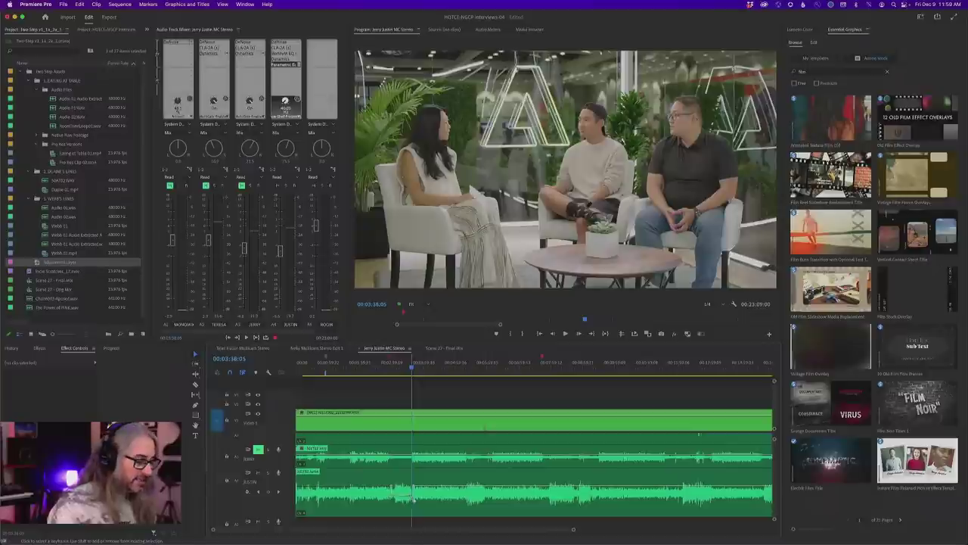
pyautogui.press('=')
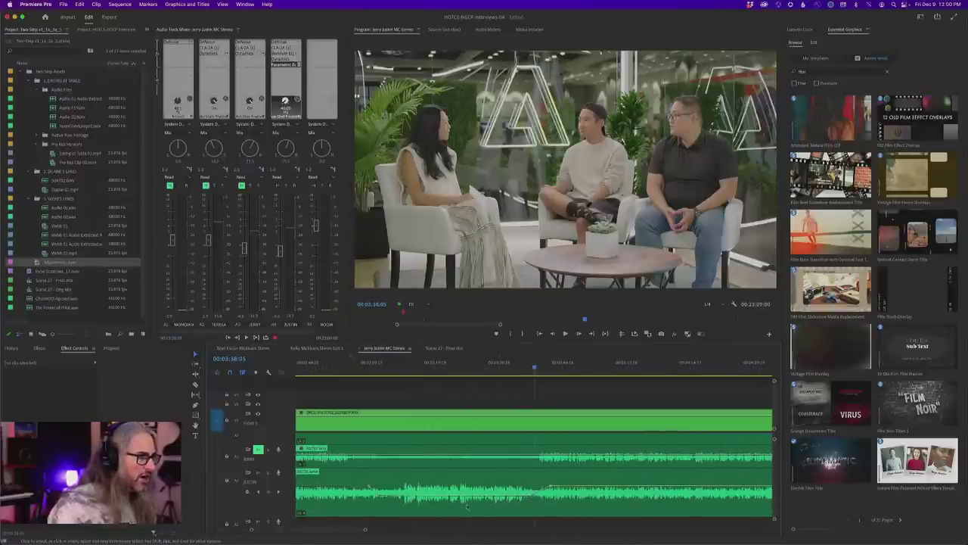
pyautogui.press('-')
pyautogui.press('-')
pyautogui.press('-')
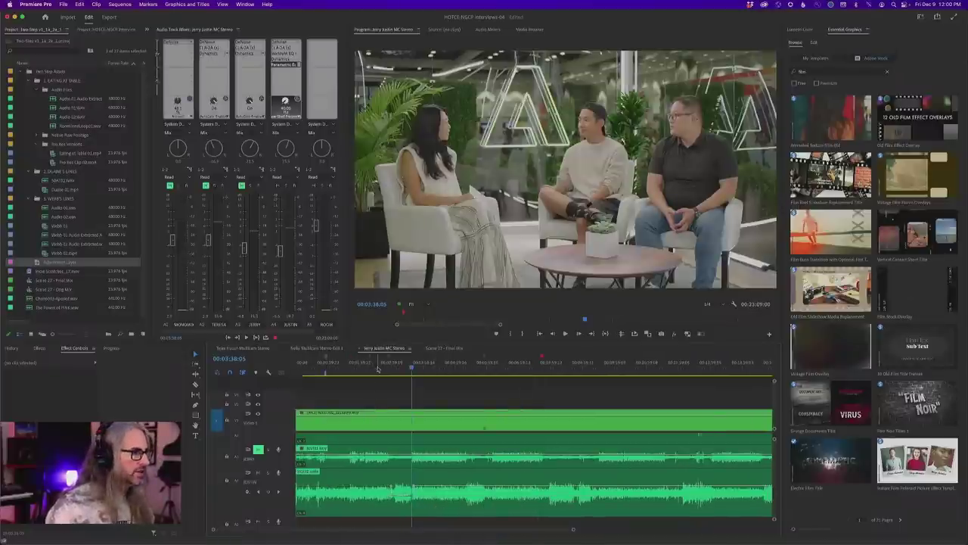
# Play from about 00:02:27 to check the gating, then replay the section
pyautogui.click(374, 369)
pyautogui.press('space')
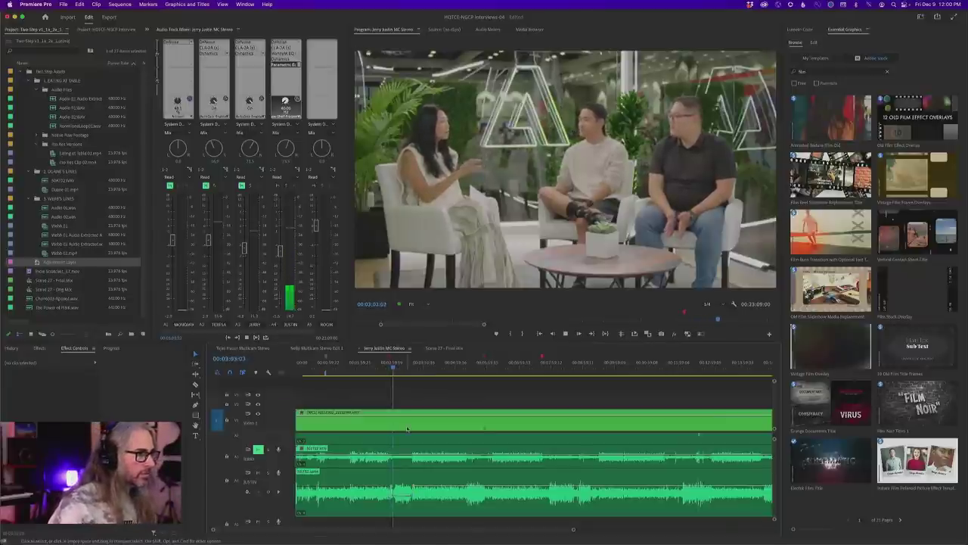
pyautogui.press('=')
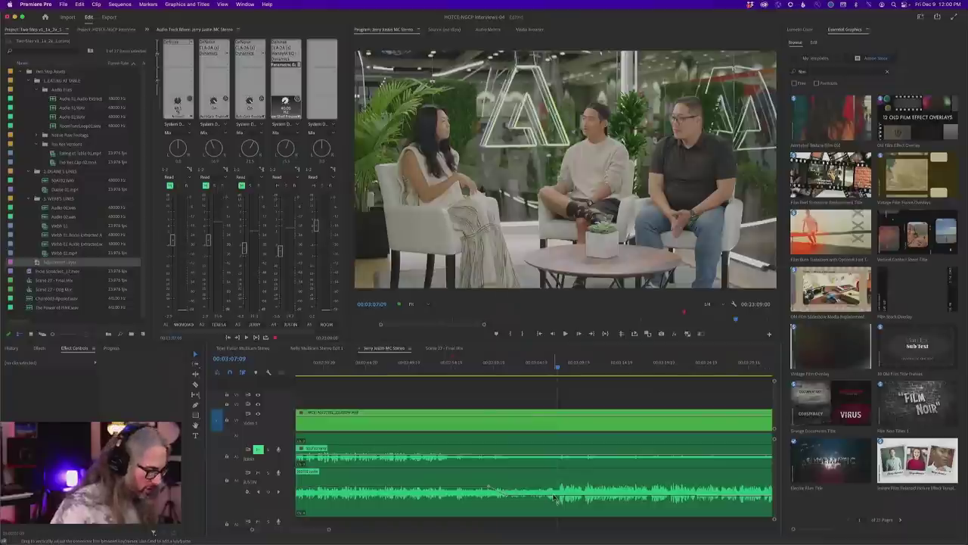
pyautogui.press('space')
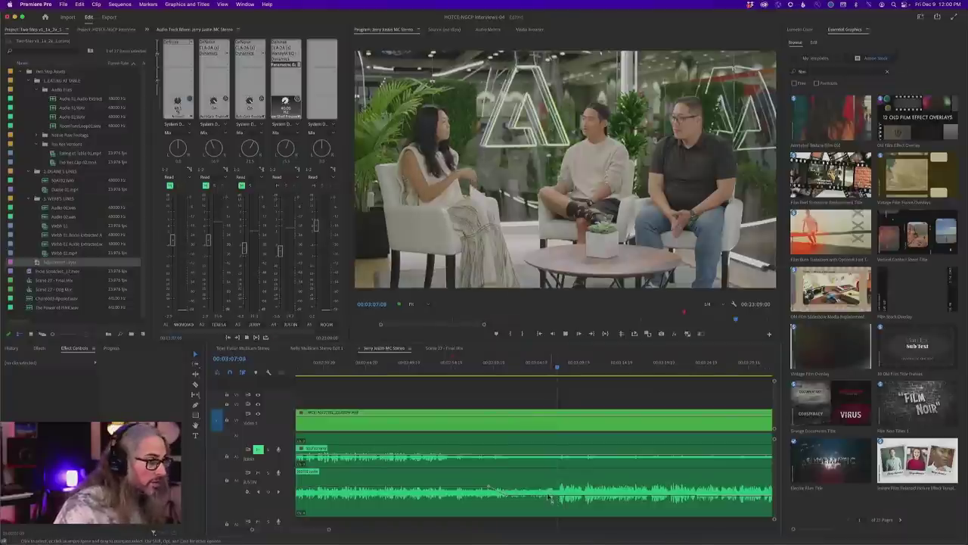
pyautogui.press('space')
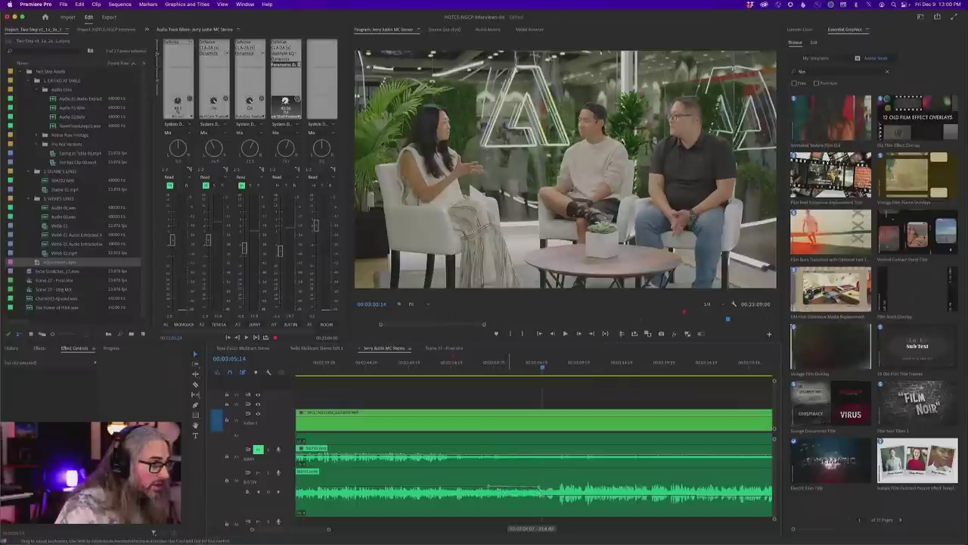
# Lower the dialogue volume keyframe to about -26.2 dB and set it to Ease Out
pyautogui.moveTo(539, 488); pyautogui.dragTo(541, 489)
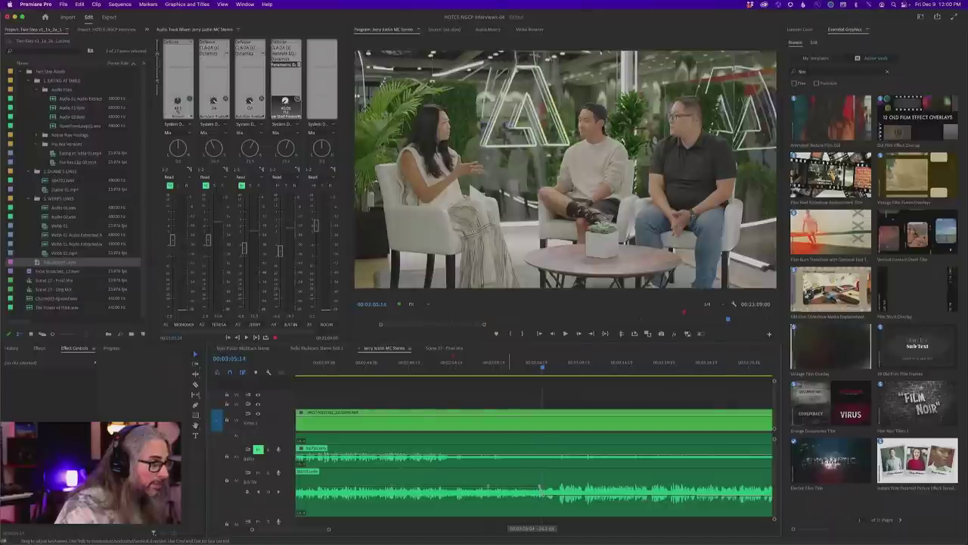
pyautogui.rightClick(488, 488)
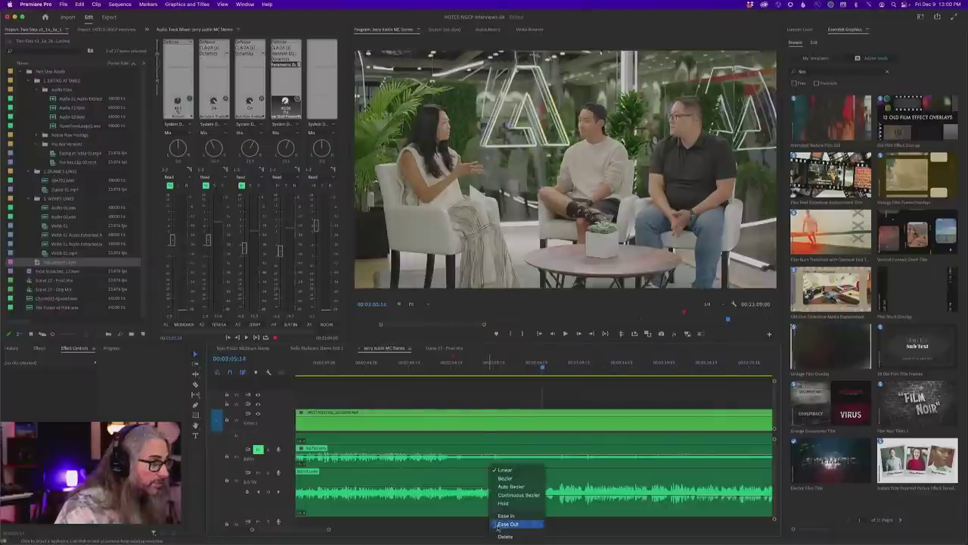
pyautogui.click(503, 533)
# Replay the dialogue from just before the keyframe to hear the volume change
pyautogui.click(499, 364)
pyautogui.press('space')
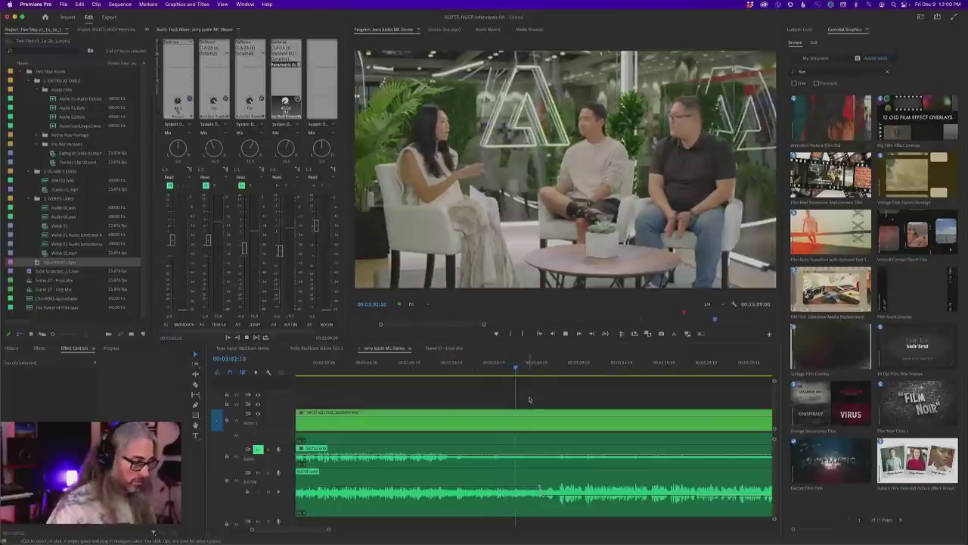
pyautogui.press('-')
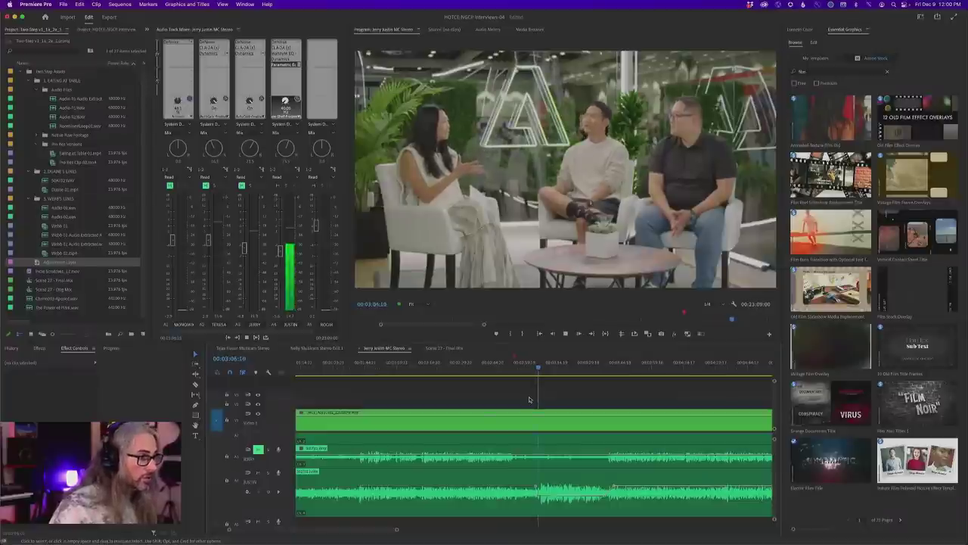
# Play the dialogue from 00:03:34:12, then raise and shift the lower track's volume keyframe
pyautogui.click(598, 366)
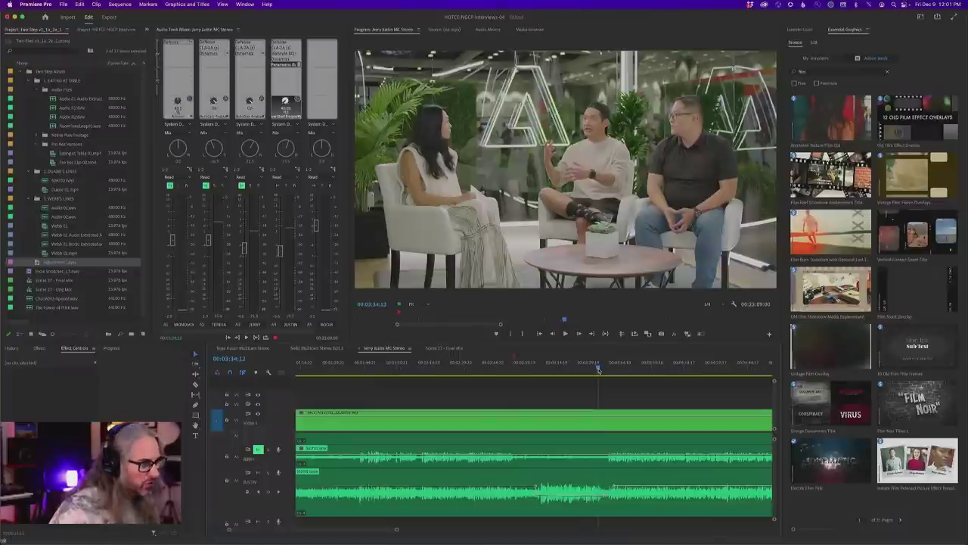
pyautogui.press('space')
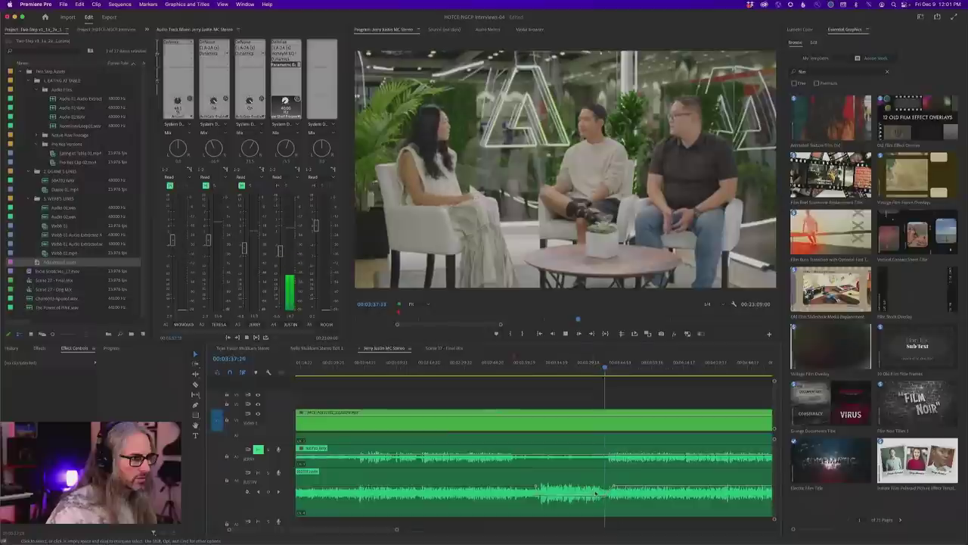
pyautogui.press('space')
pyautogui.press('=')
pyautogui.press('=')
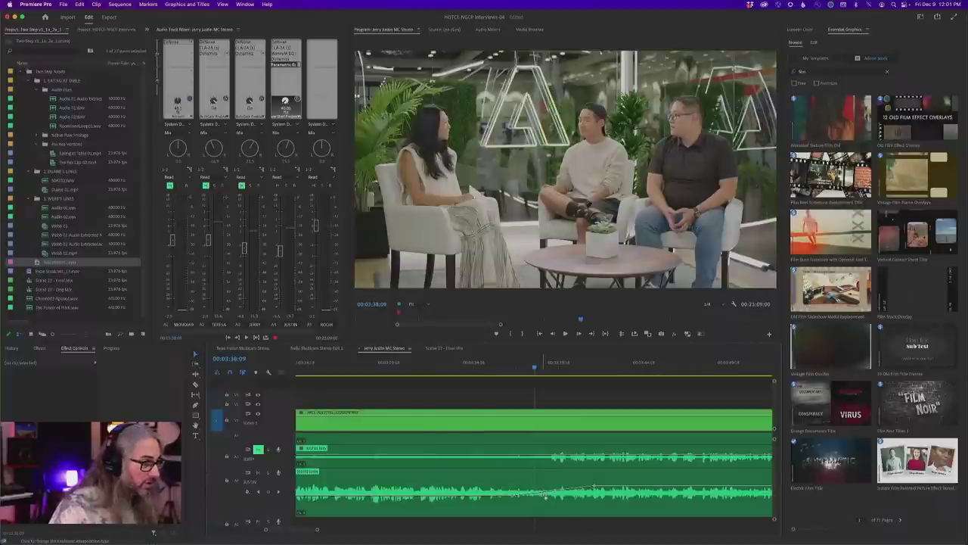
pyautogui.moveTo(545, 497); pyautogui.dragTo(520, 485)
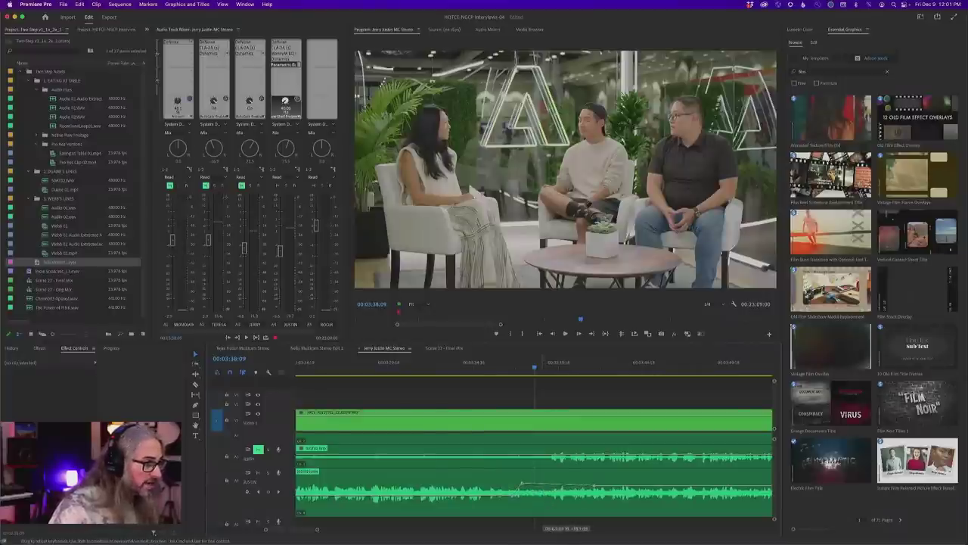
# Pull the new keyframe near 00:03:37:21 down into a dip and replay to check
pyautogui.click(491, 371)
pyautogui.press('space')
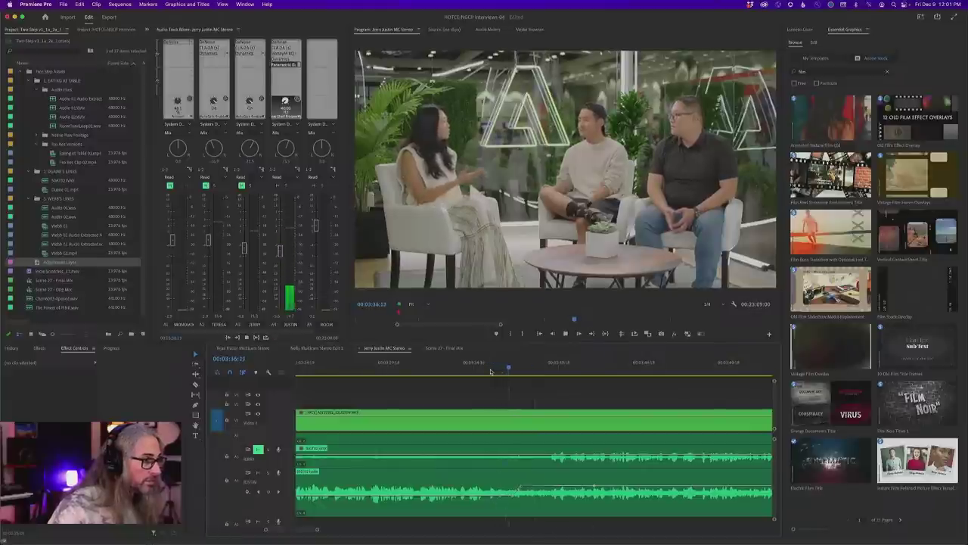
pyautogui.moveTo(500, 485)
pyautogui.mouseDown()
pyautogui.moveTo(516, 488)
pyautogui.moveTo(507, 487)
pyautogui.mouseUp()
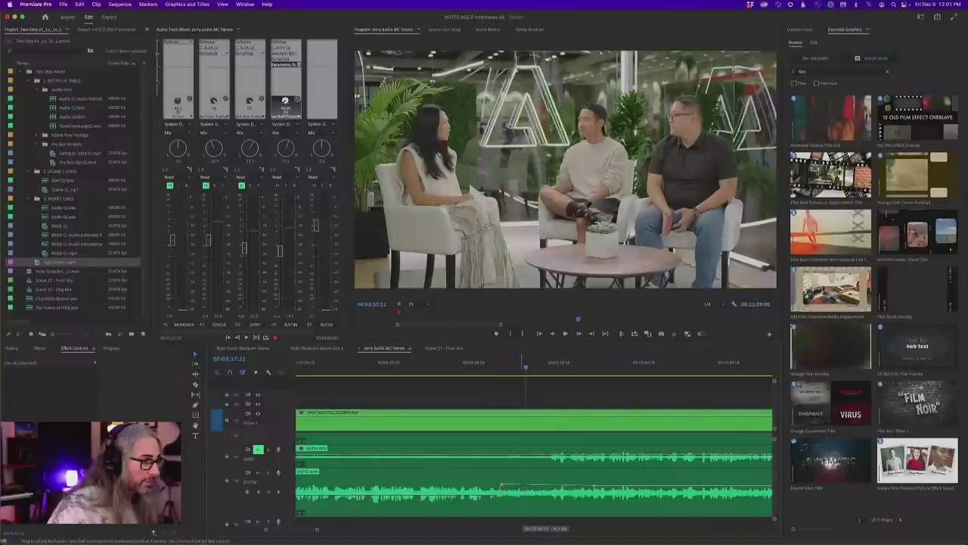
pyautogui.click(471, 366)
pyautogui.press('space')
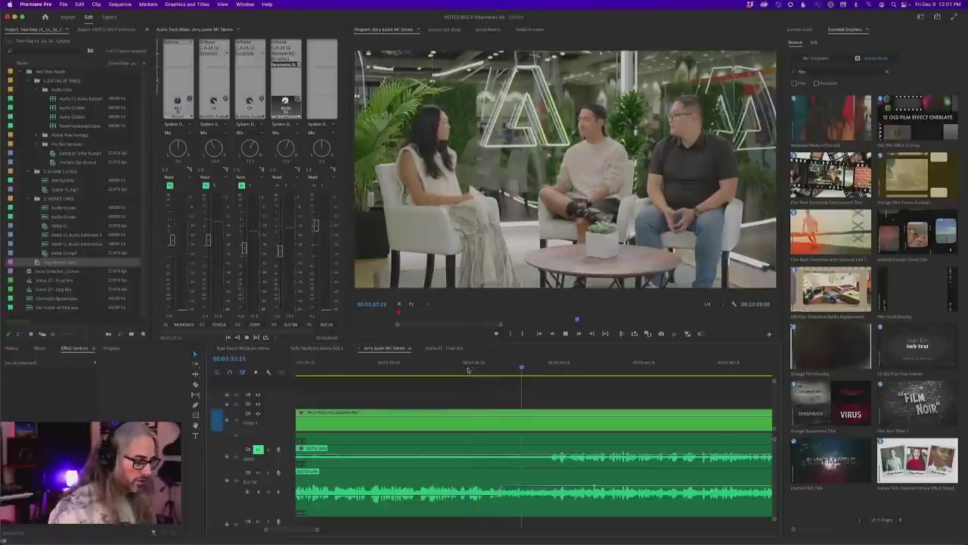
pyautogui.press('space')
pyautogui.press('-')
pyautogui.press('-')
pyautogui.press('-')
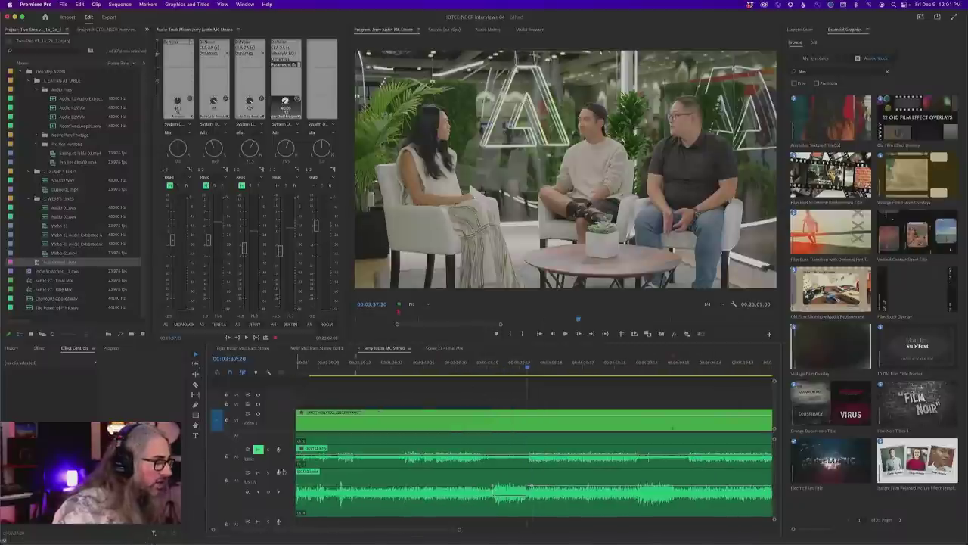
# Drag the A1/A2 boundary down to enlarge A1 and select its dialogue clip near 00:03:37:20
pyautogui.moveTo(275, 469); pyautogui.dragTo(275, 491)
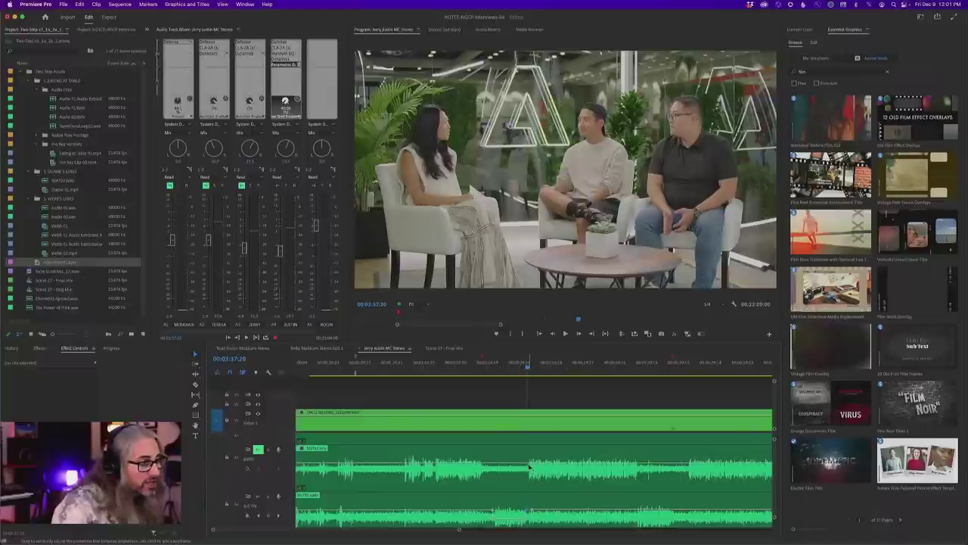
pyautogui.press('=')
pyautogui.press('=')
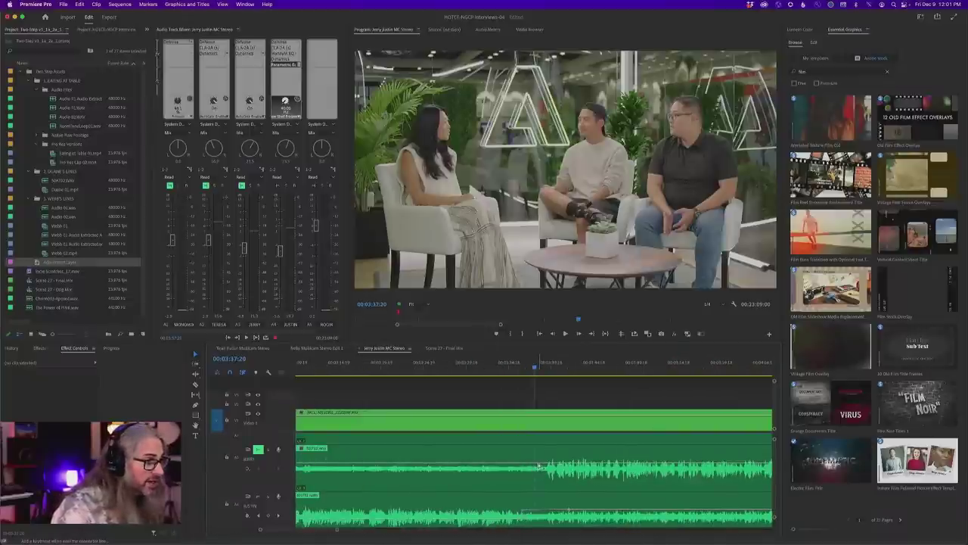
pyautogui.click(538, 467)
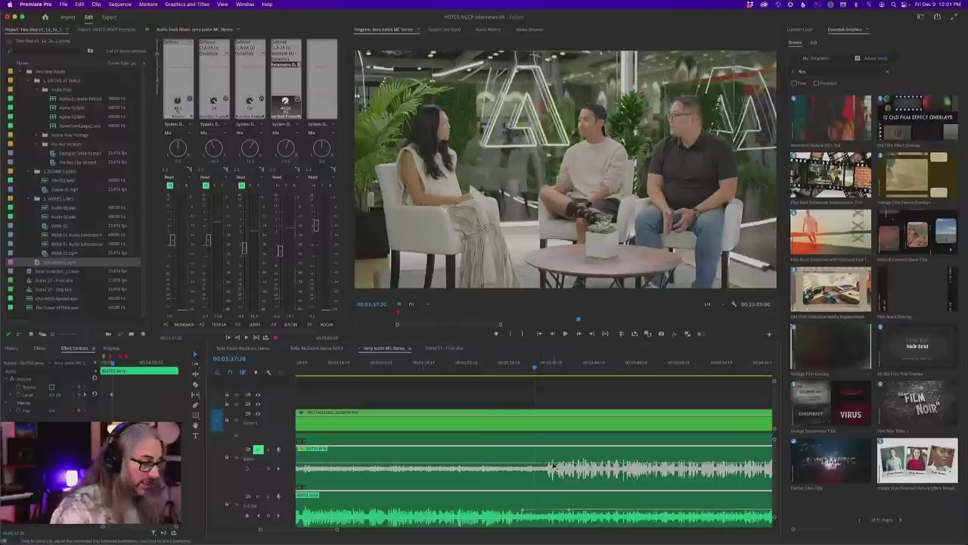
pyautogui.press('-')
pyautogui.press('-')
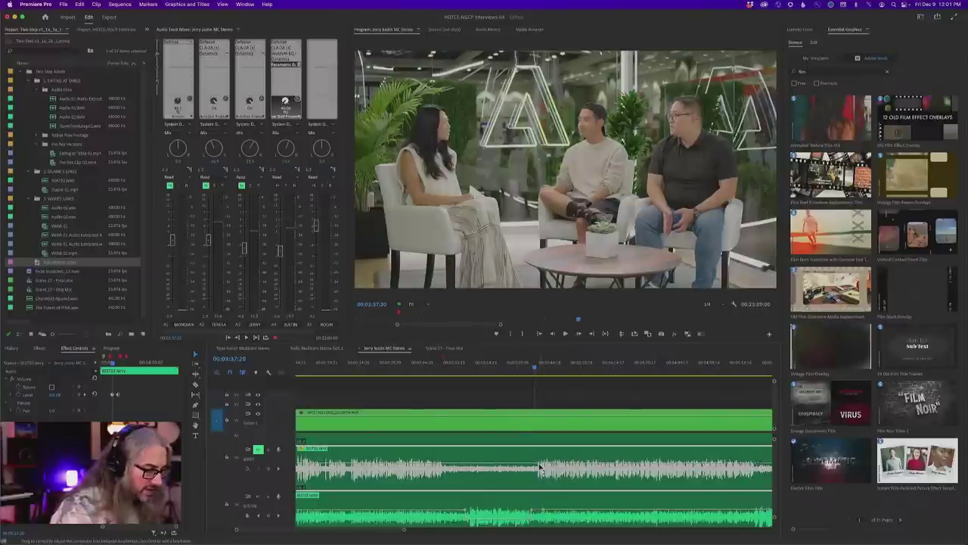
pyautogui.press('=')
pyautogui.press('=')
pyautogui.press('=')
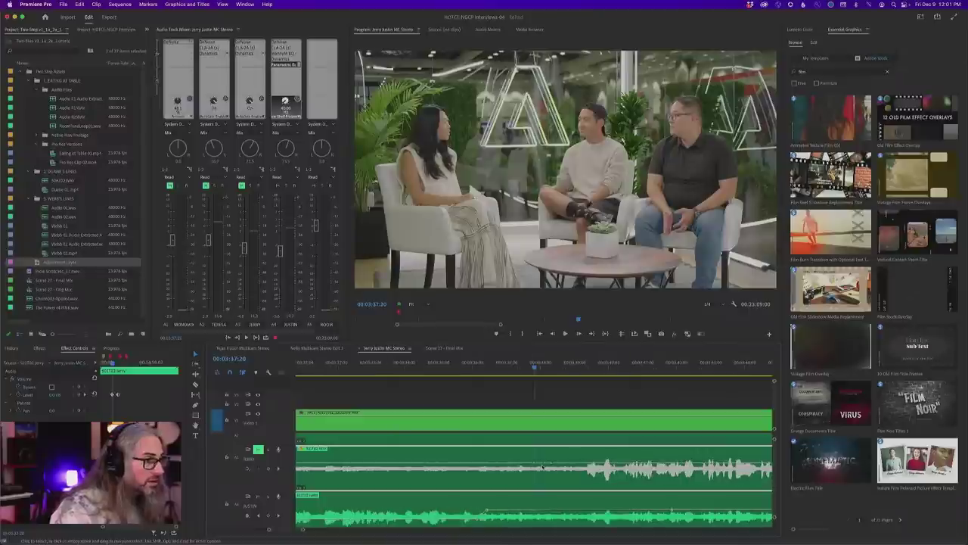
# Show the AutoGate Threshold automation line on the A1 dialogue track
pyautogui.click(251, 469)
pyautogui.moveTo(318, 513)
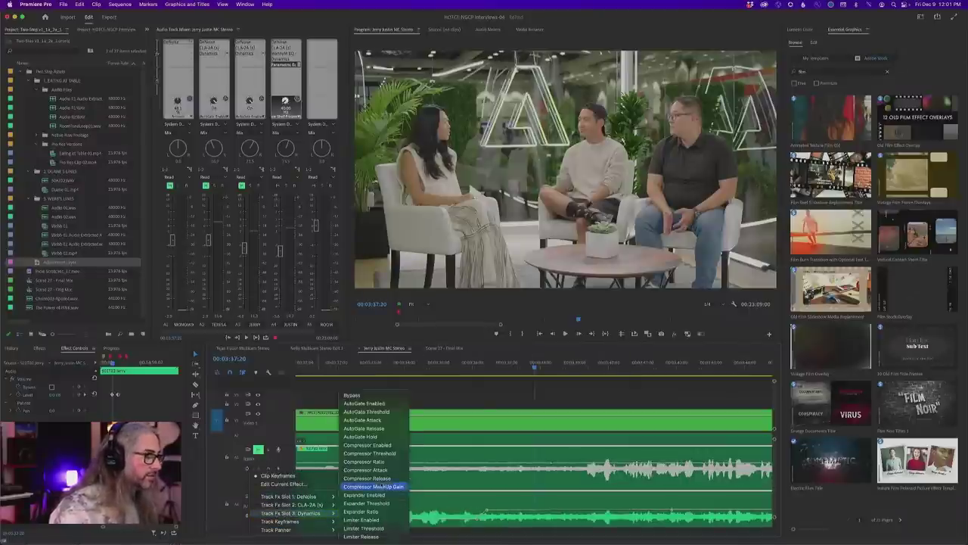
pyautogui.click(378, 412)
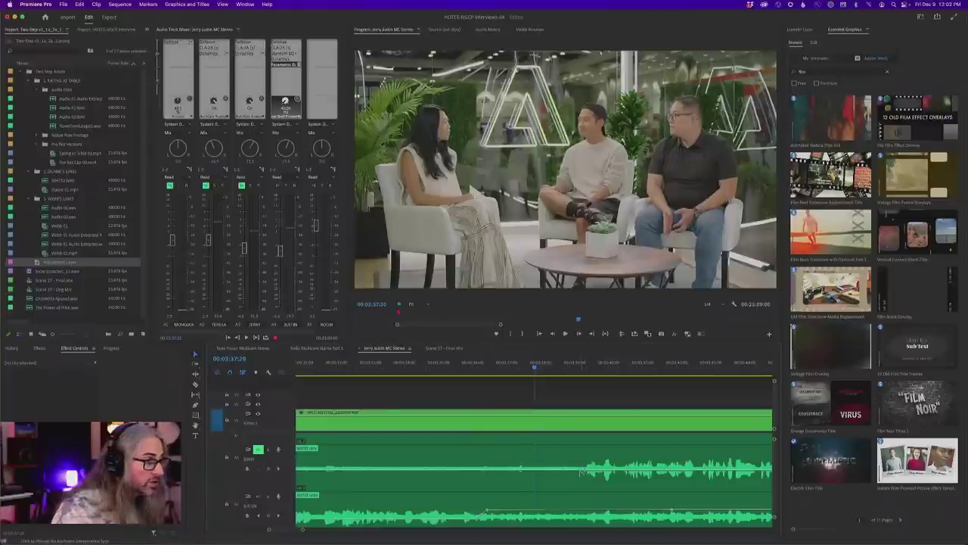
# Move to 00:05:17:04, unsolo JERRY, solo JUSTIN, and play to 00:05:22:01
pyautogui.press('-')
pyautogui.press('-')
pyautogui.press('-')
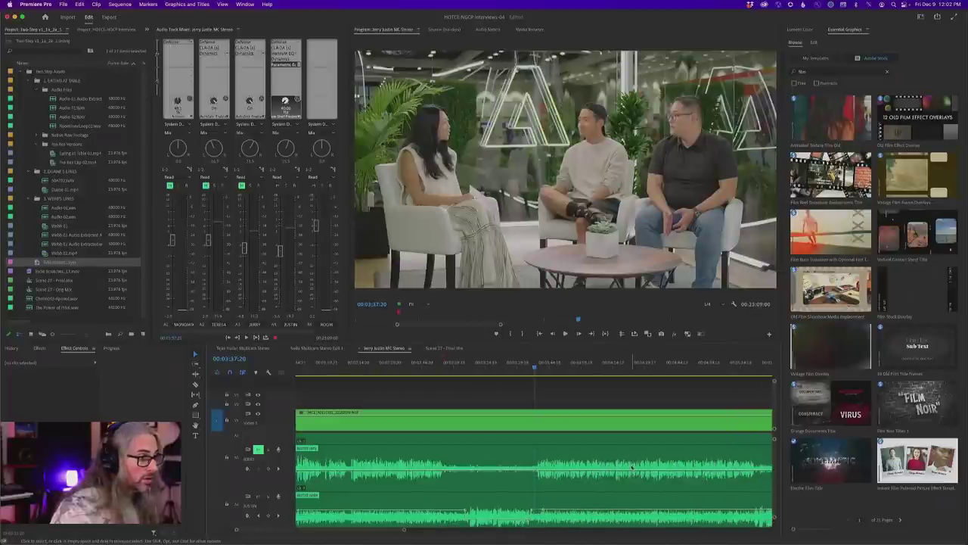
pyautogui.press('-')
pyautogui.press('-')
pyautogui.press('-')
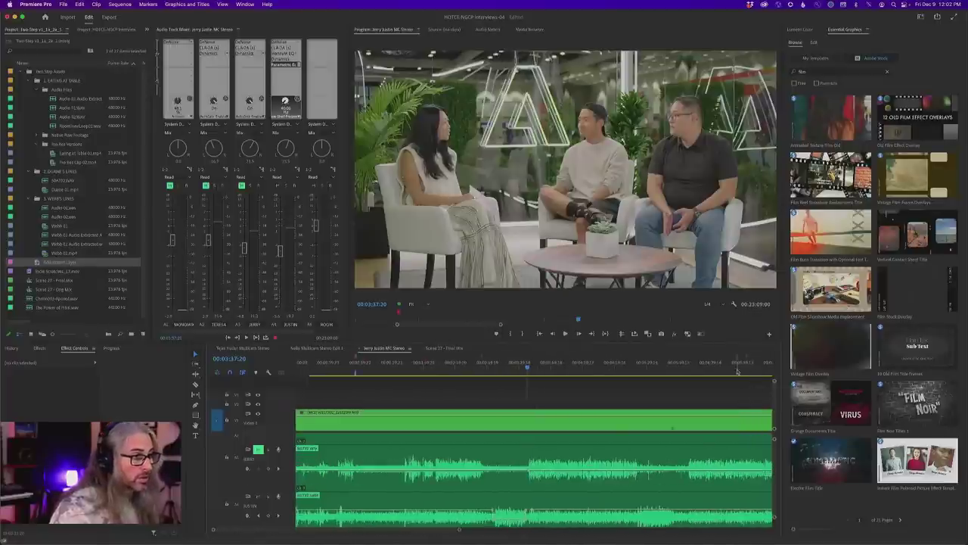
pyautogui.click(651, 370)
pyautogui.moveTo(650, 376); pyautogui.dragTo(623, 370)
pyautogui.press('=')
pyautogui.press('=')
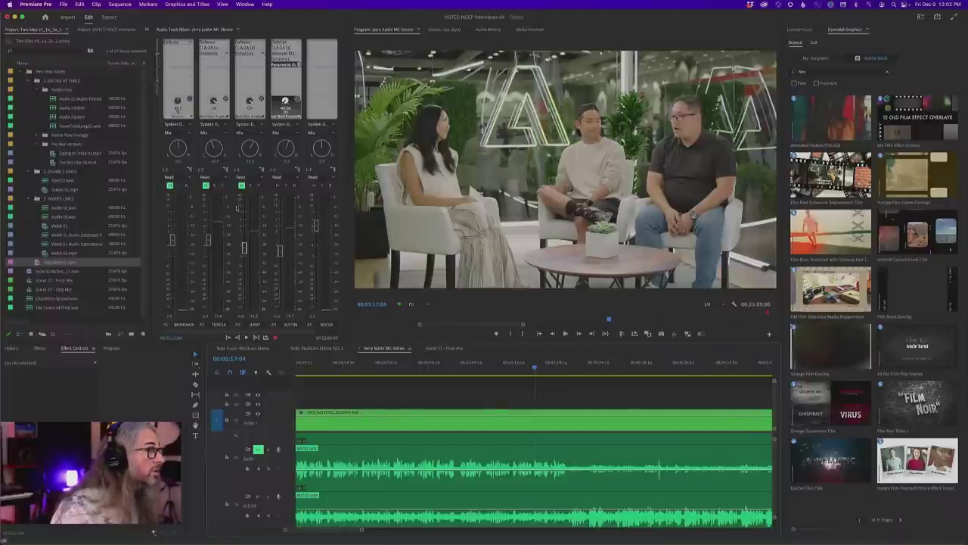
pyautogui.click(242, 185)
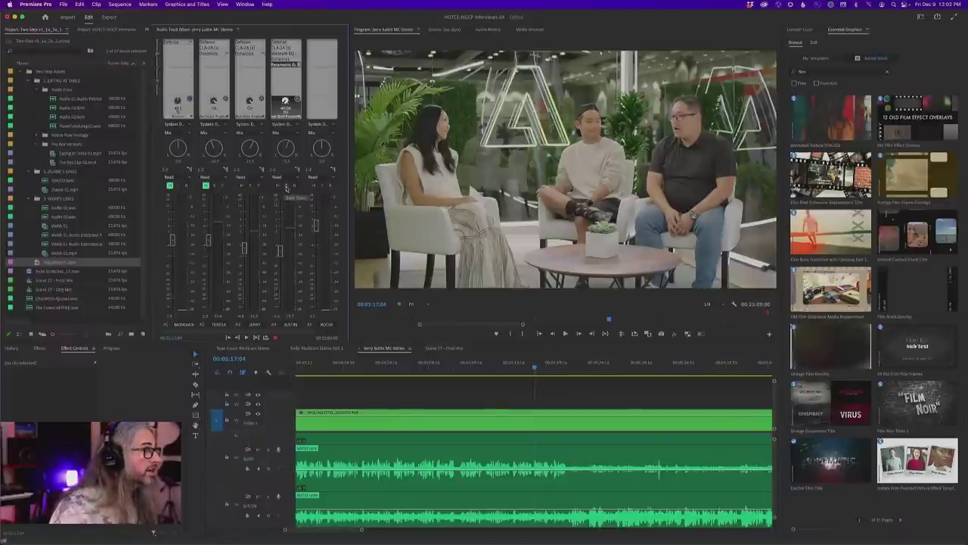
pyautogui.click(278, 185)
pyautogui.press('space')
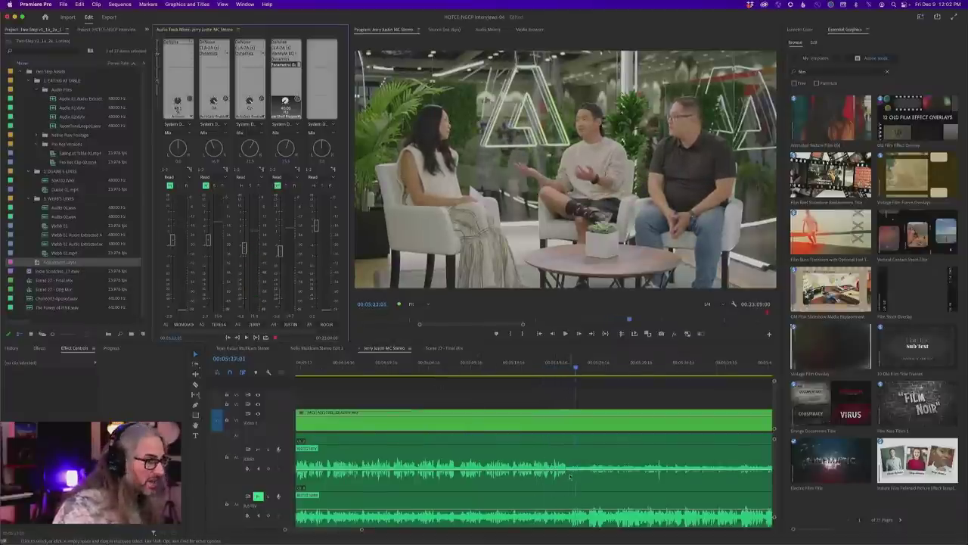
pyautogui.press('space')
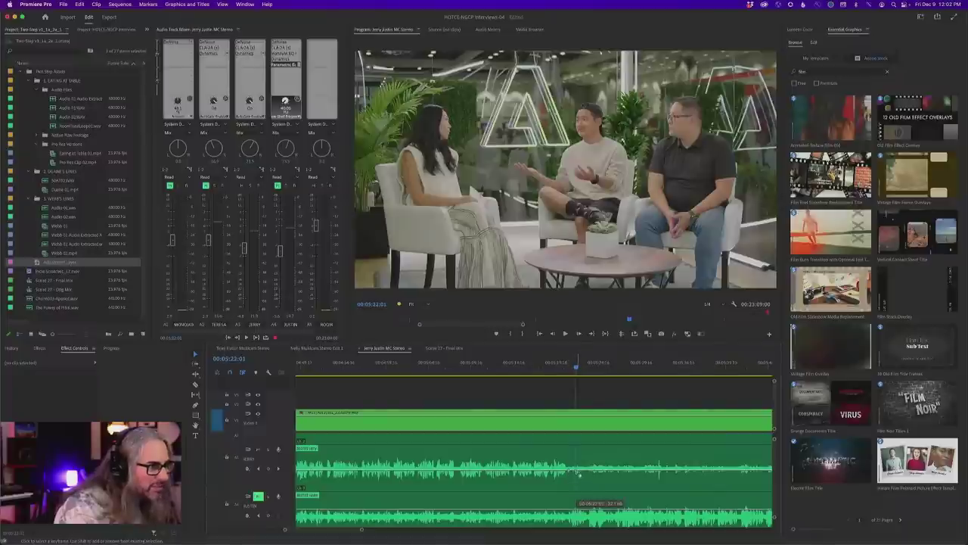
# Nudge the dialogue volume keyframe slightly higher on the rubber band
pyautogui.moveTo(579, 472); pyautogui.dragTo(580, 468)
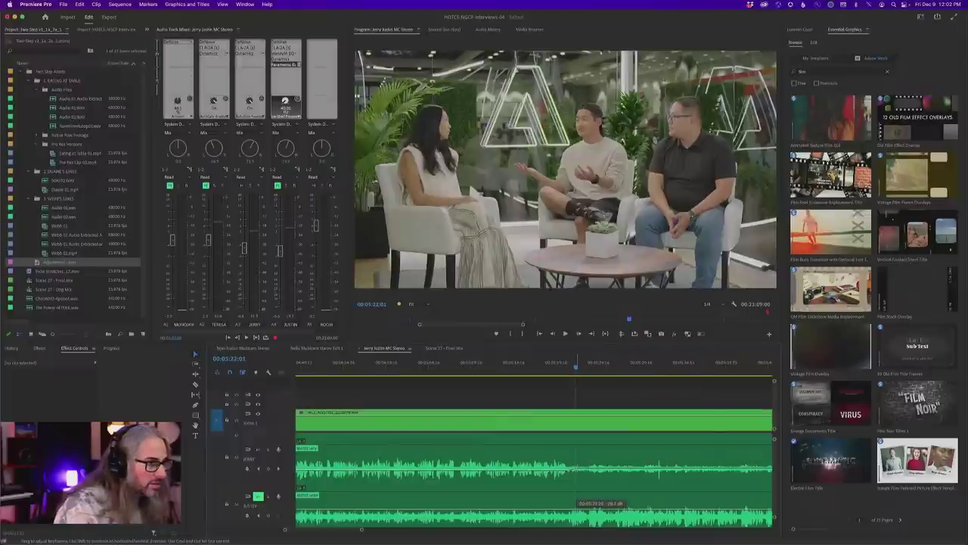
pyautogui.press('-')
pyautogui.press('-')
pyautogui.click(429, 369)
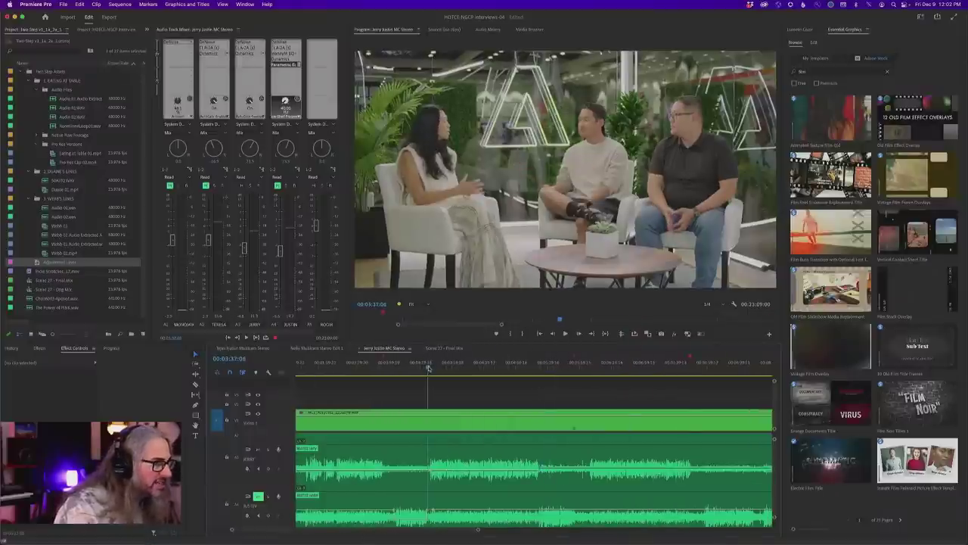
pyautogui.press('=')
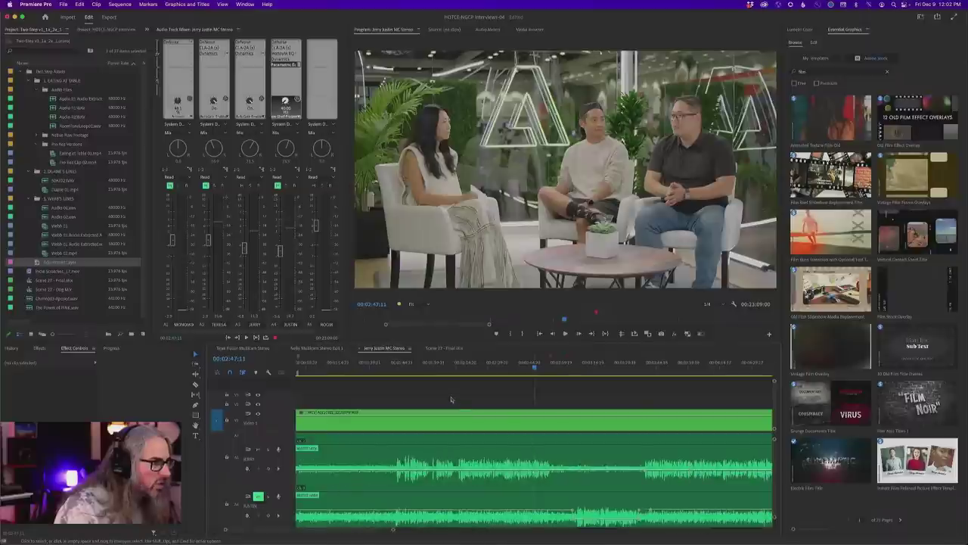
pyautogui.press('-')
# Lower the volume keyframe at 00:03:39:01 to about -28.2 dB and play it back
pyautogui.click(528, 368)
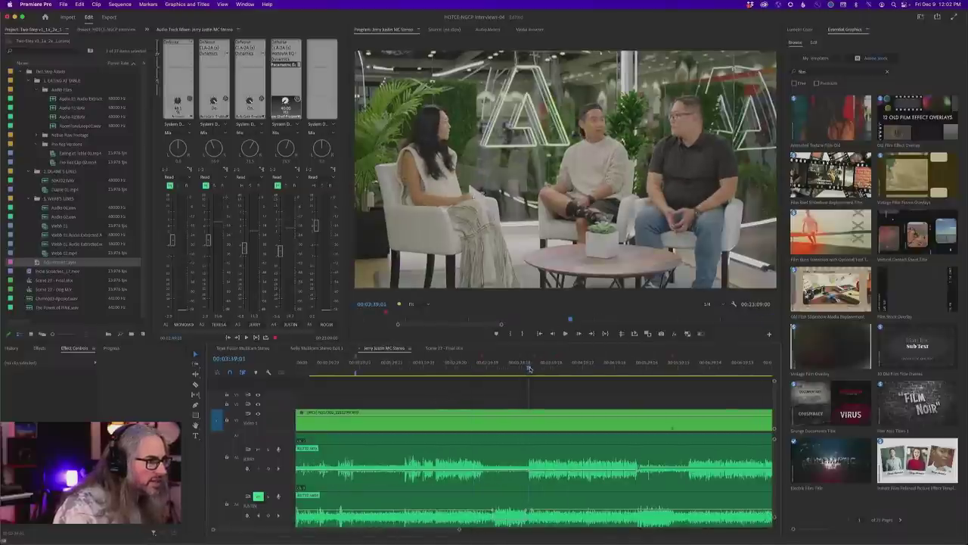
pyautogui.press('=')
pyautogui.press('=')
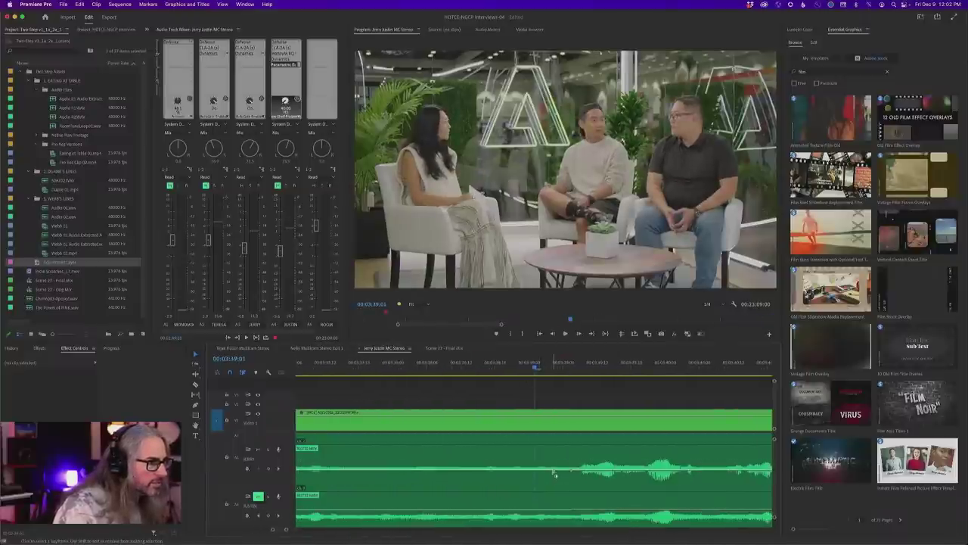
pyautogui.moveTo(538, 468); pyautogui.dragTo(539, 469)
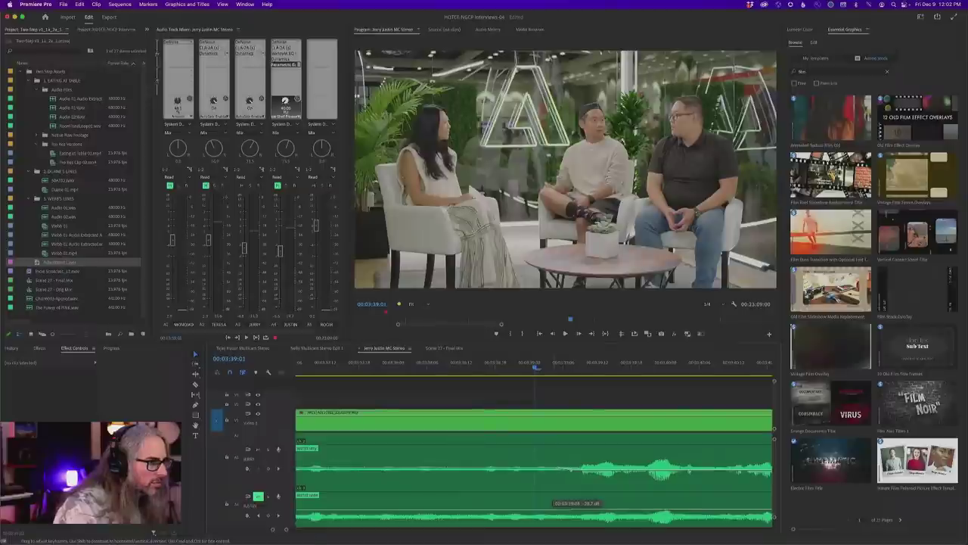
pyautogui.press('-')
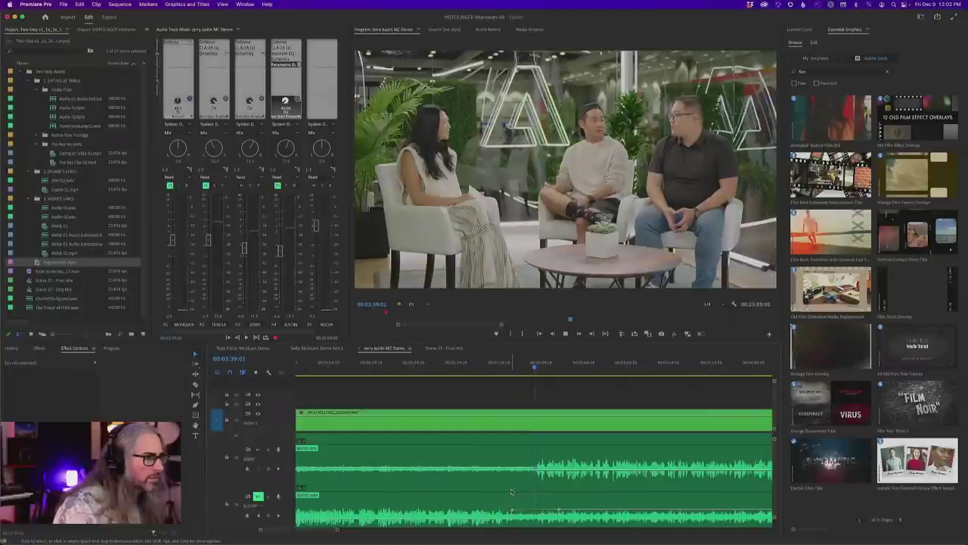
pyautogui.press('space')
pyautogui.press('-')
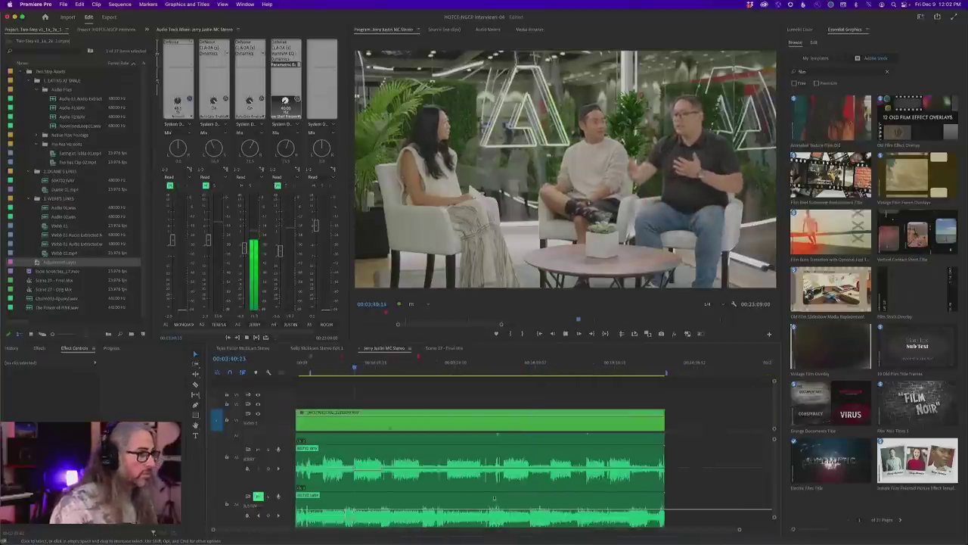
pyautogui.press('-')
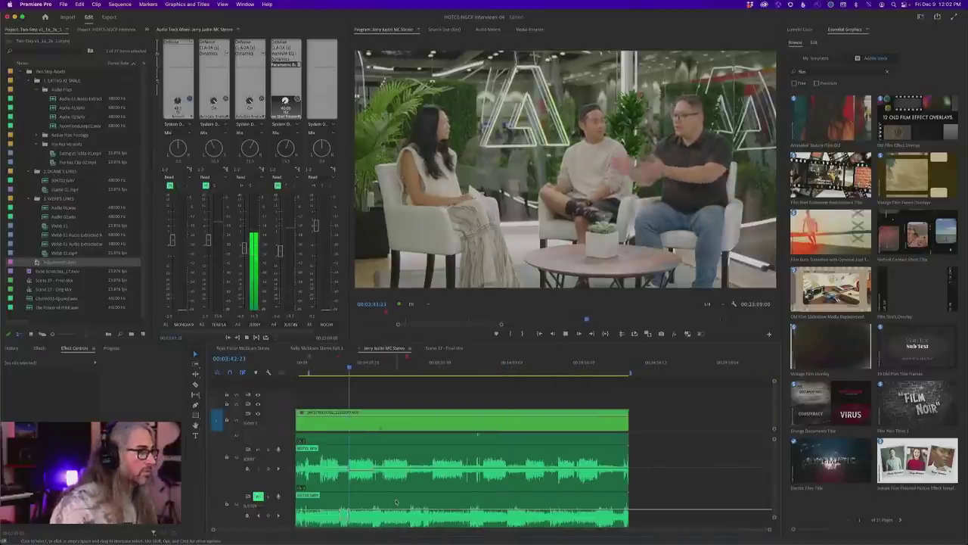
pyautogui.press('space')
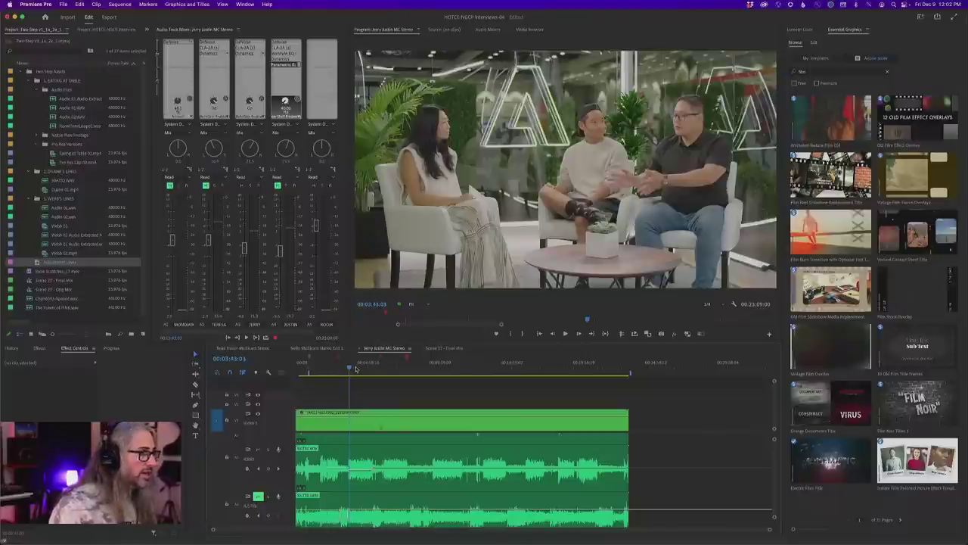
# Resize the audio tracks, shortening A1 and A2 so three dialogue tracks fit
pyautogui.moveTo(349, 368); pyautogui.dragTo(330, 369)
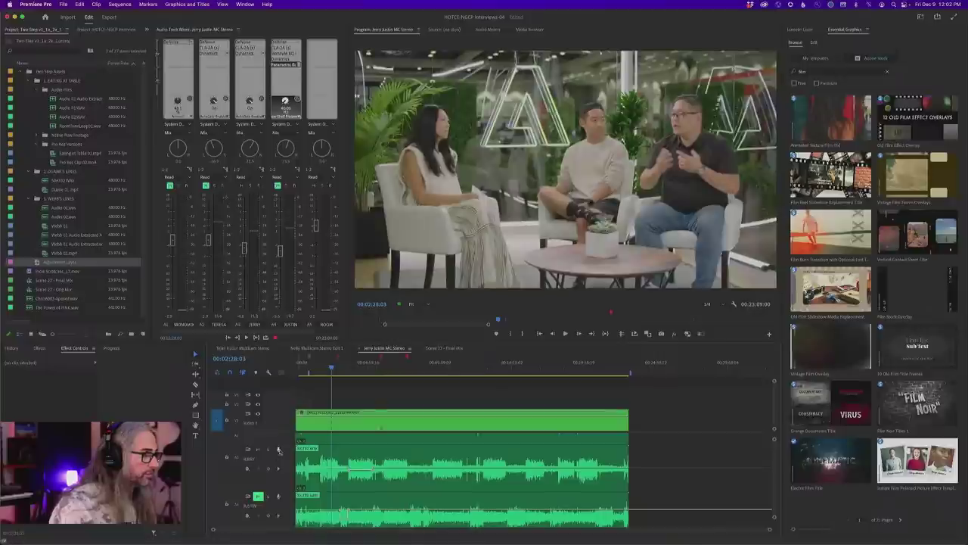
pyautogui.moveTo(281, 445); pyautogui.dragTo(282, 449)
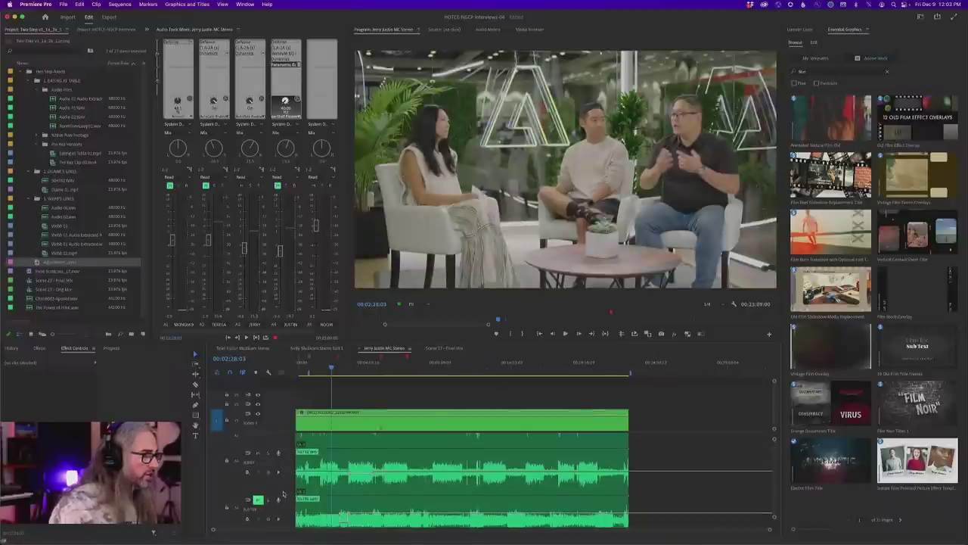
pyautogui.moveTo(285, 495); pyautogui.dragTo(284, 474)
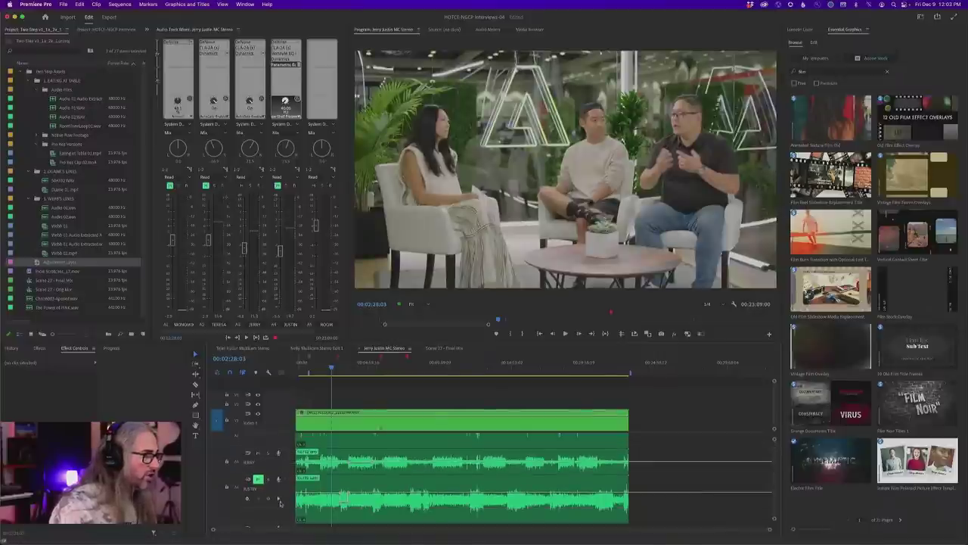
pyautogui.moveTo(282, 522); pyautogui.dragTo(281, 499)
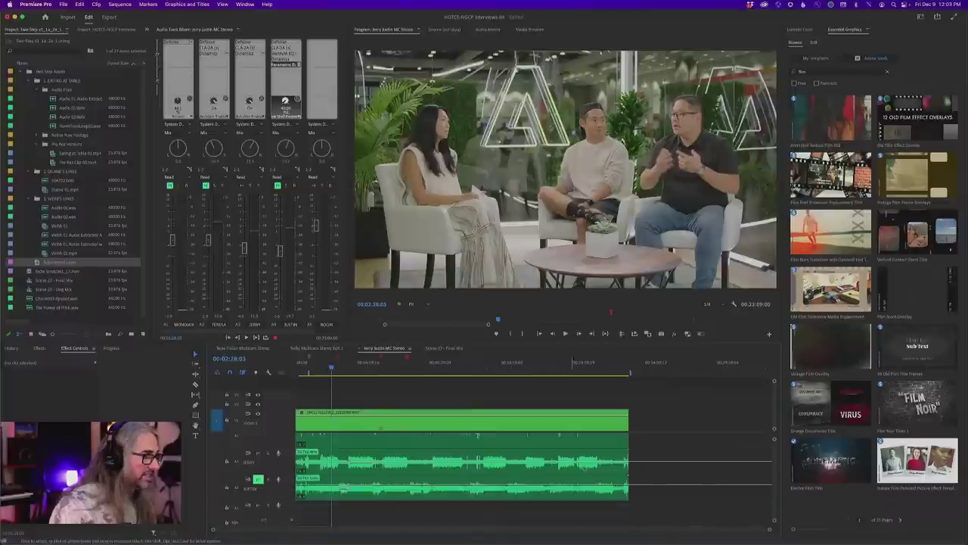
pyautogui.scroll(-3, 773, 459)
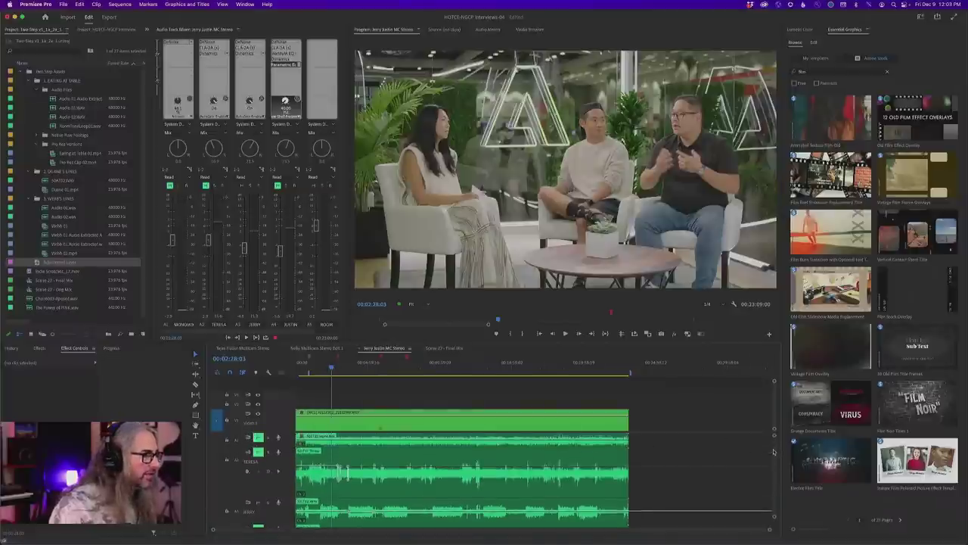
pyautogui.scroll(3, 774, 458)
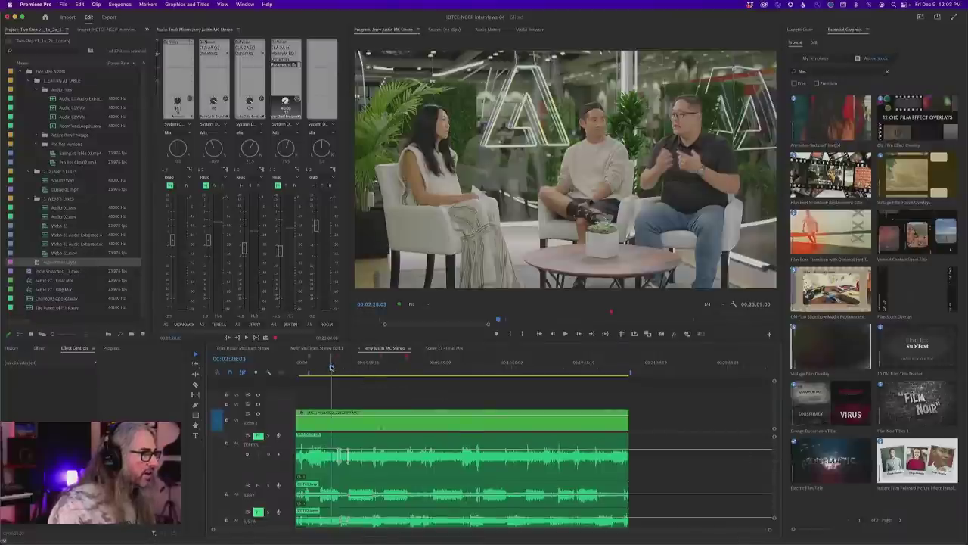
# Unmute audio tracks A2 and A4 with the playhead at 00:02:48:14
pyautogui.moveTo(331, 368); pyautogui.dragTo(336, 357)
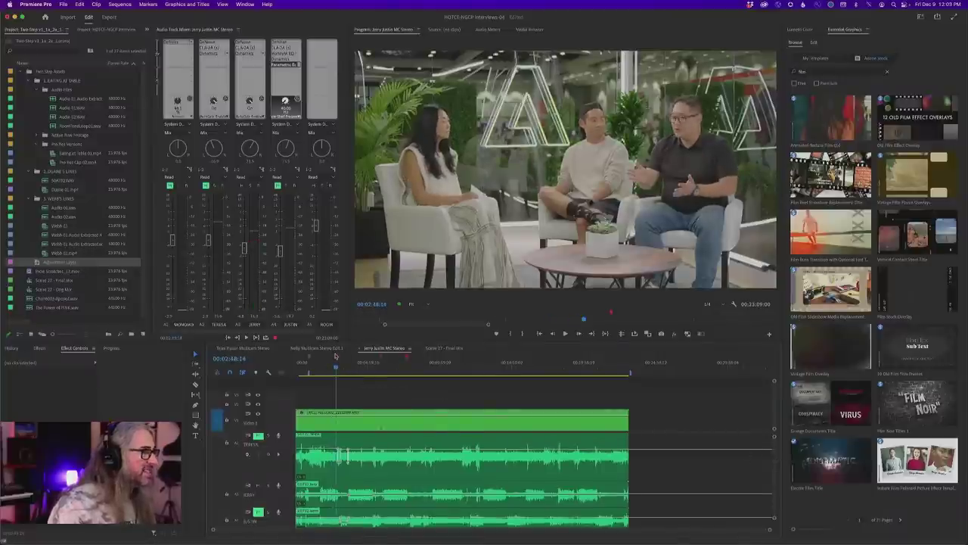
pyautogui.click(206, 185)
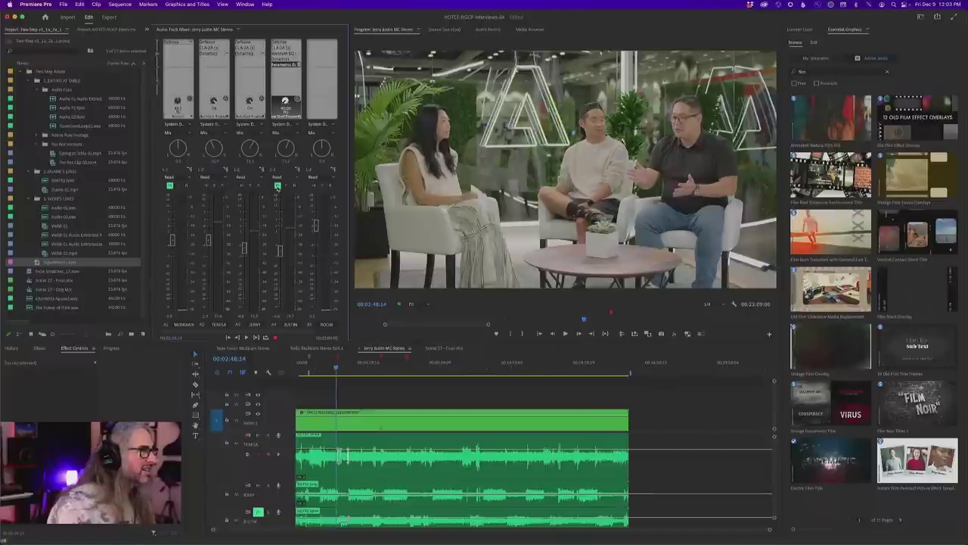
pyautogui.click(278, 185)
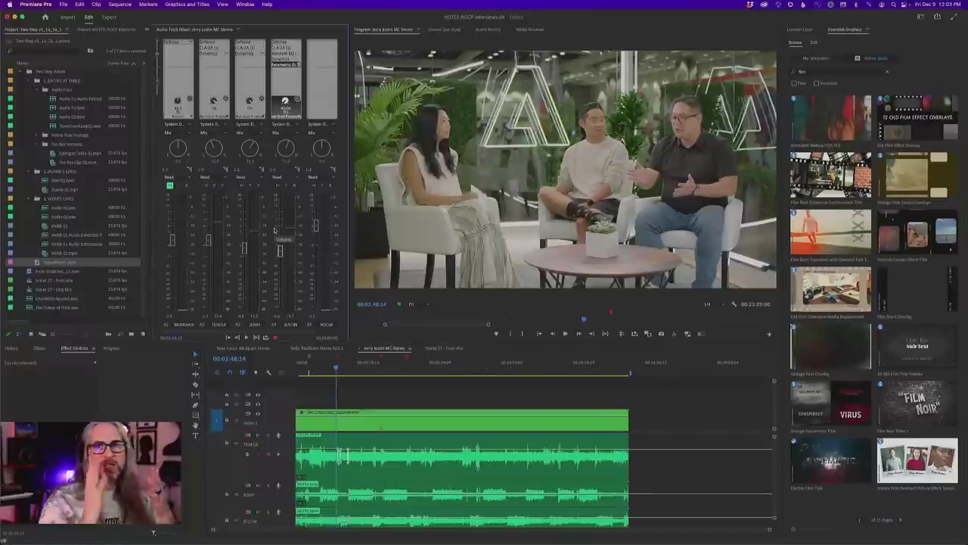
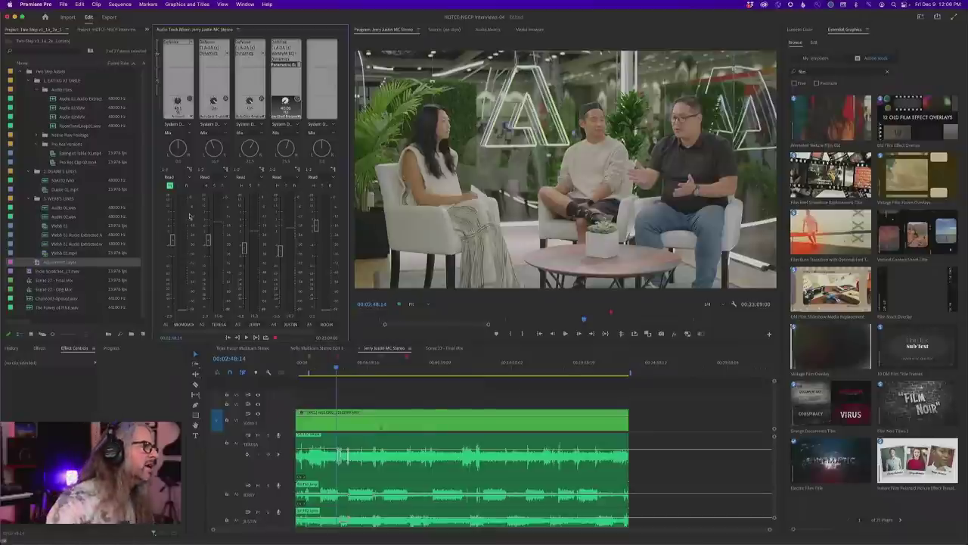
# Play the MC Stereo interview sequence and stop at 00:03:41:23
pyautogui.press('space')
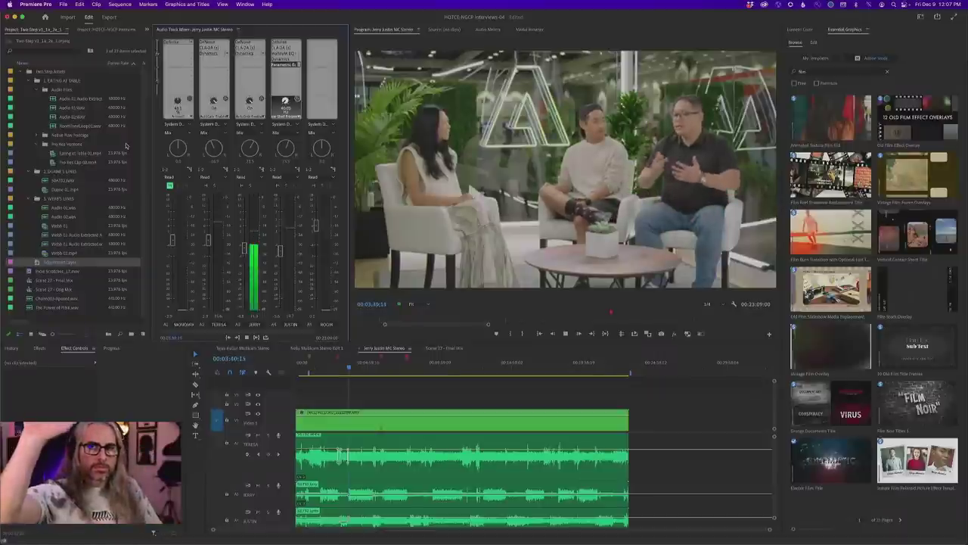
pyautogui.press('space')
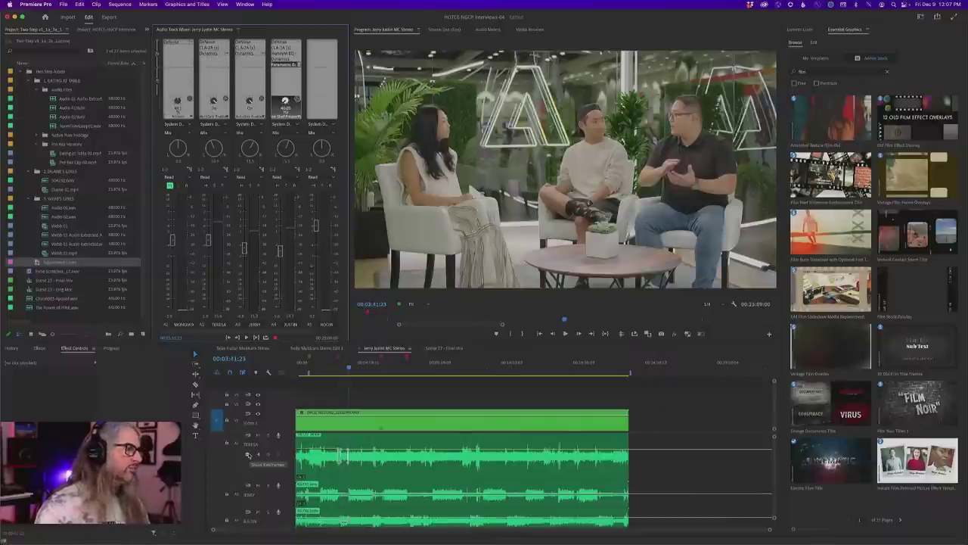
pyautogui.click(248, 455)
pyautogui.moveTo(302, 499)
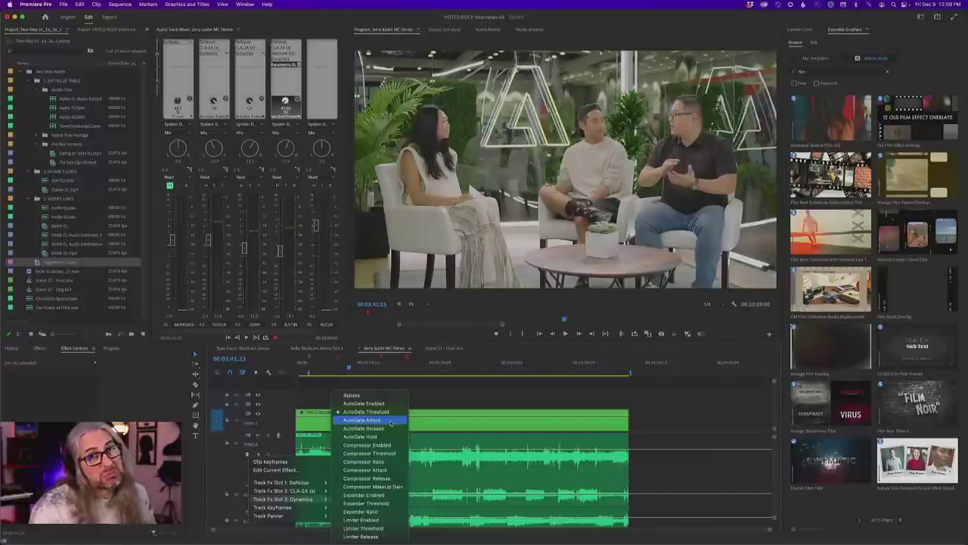
pyautogui.press('Escape')
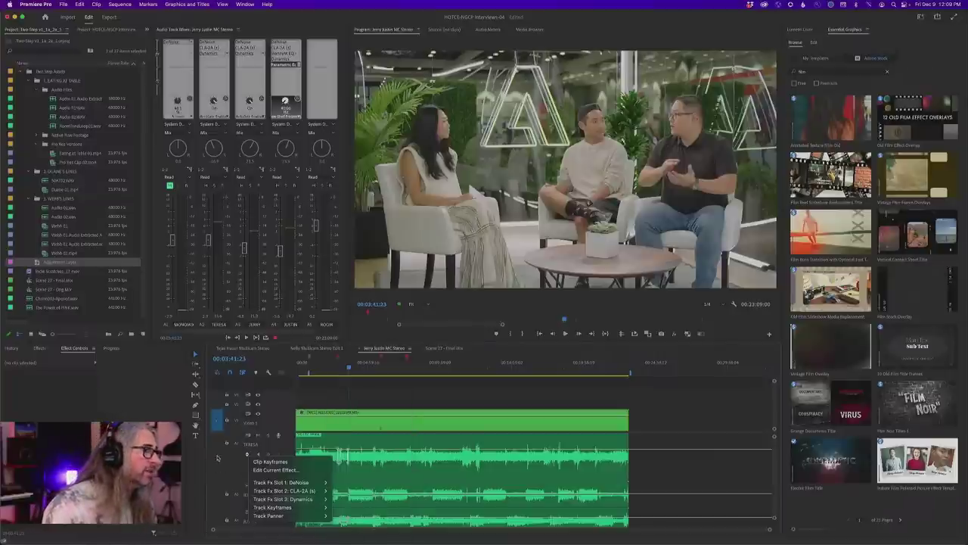
pyautogui.press('Escape')
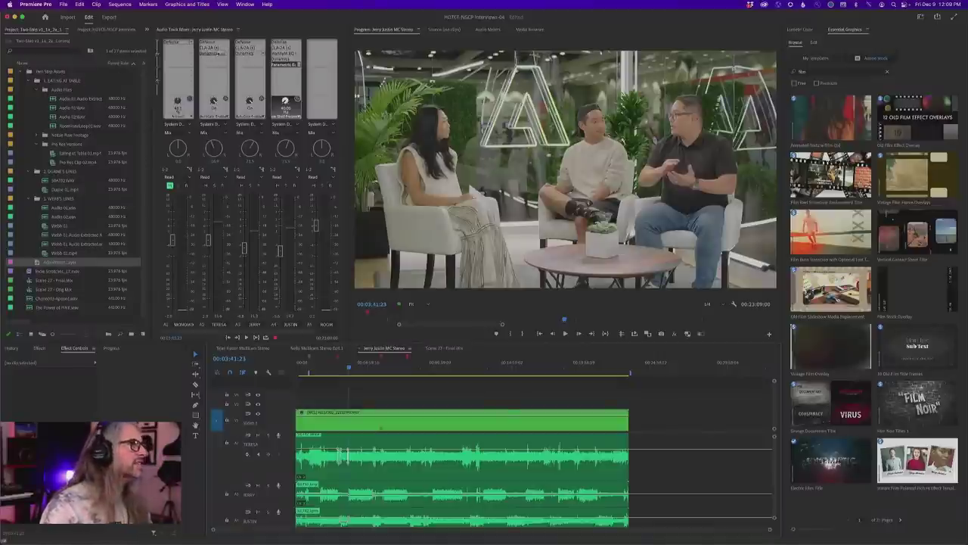
# Show the audio effect categories for an empty insert slot on the speaker's dialogue track
pyautogui.click(227, 52)
pyautogui.moveTo(206, 76)
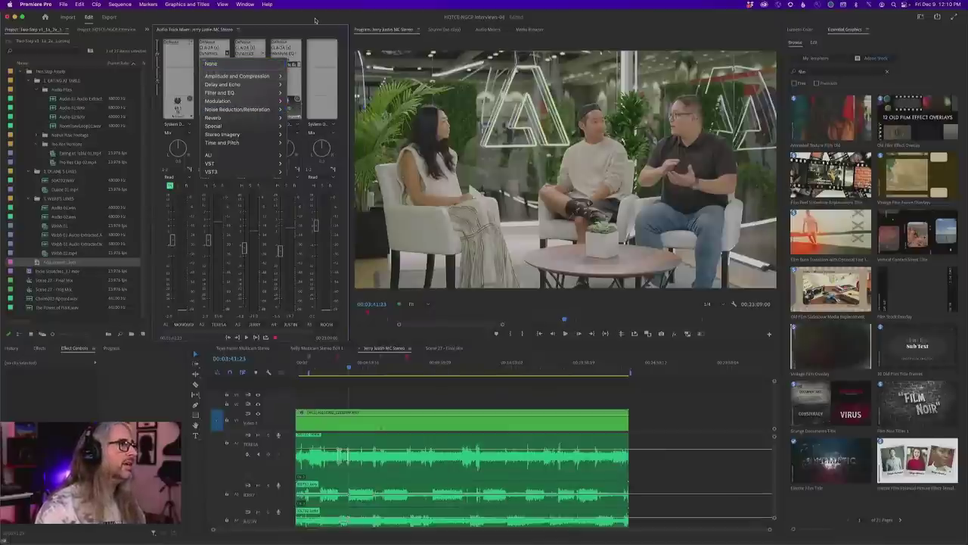
# Dismiss the effects list without inserting any effect
pyautogui.press('Escape')
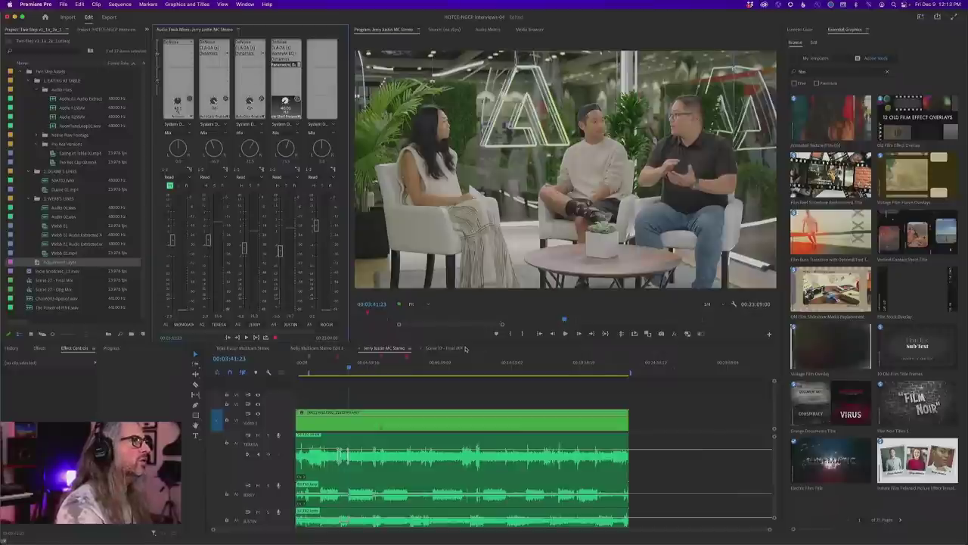
# Select A2's Dynamics insert, then play the interview from 00:02:53:08 to 00:03:10:12
pyautogui.click(213, 53)
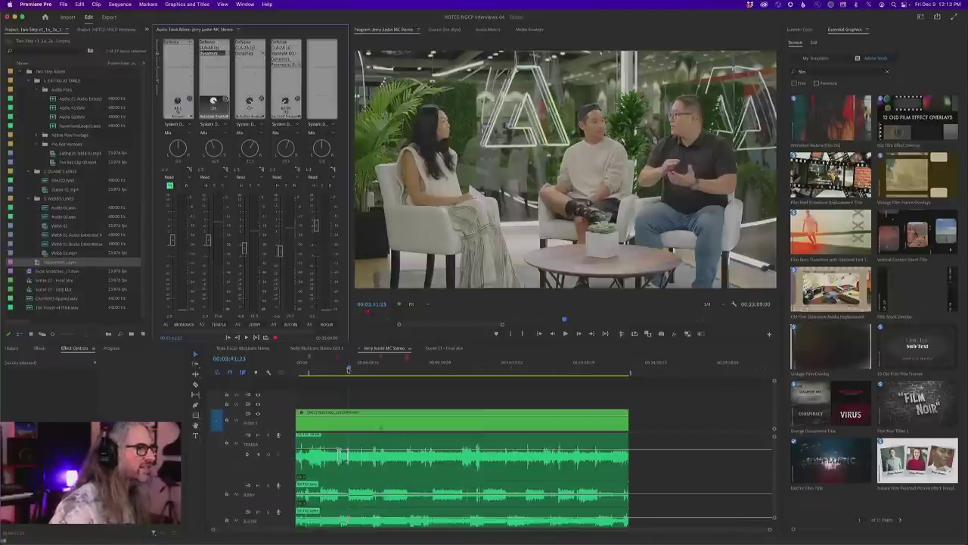
pyautogui.moveTo(348, 368); pyautogui.dragTo(337, 368)
pyautogui.press('space')
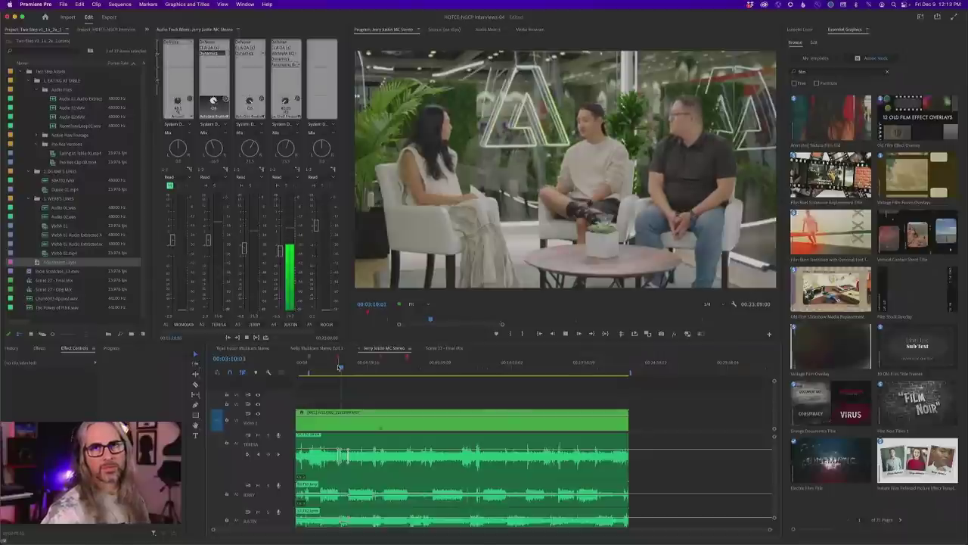
pyautogui.press('space')
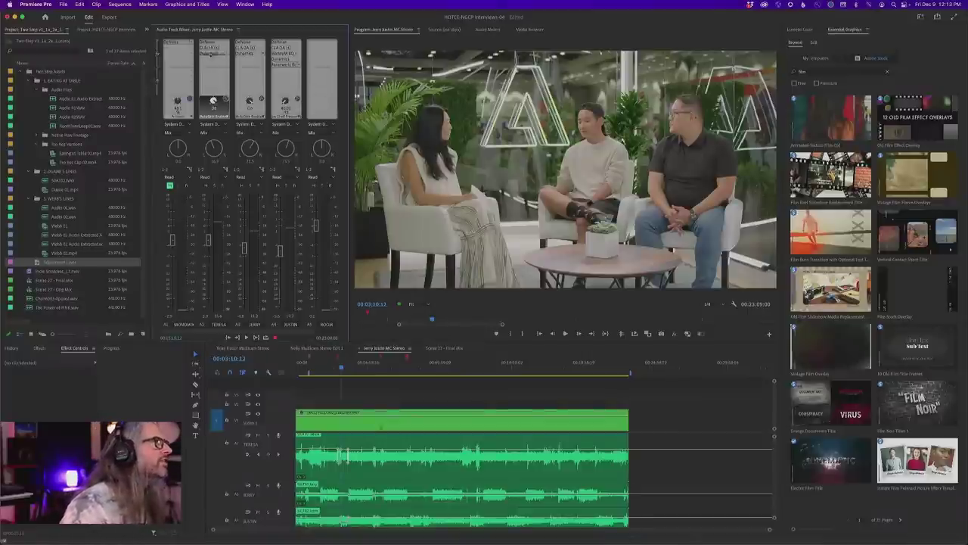
# Inspect CLA-2A and DeNoise on A2, then DeNoise and the Dynamics gate threshold on A3
pyautogui.click(208, 47)
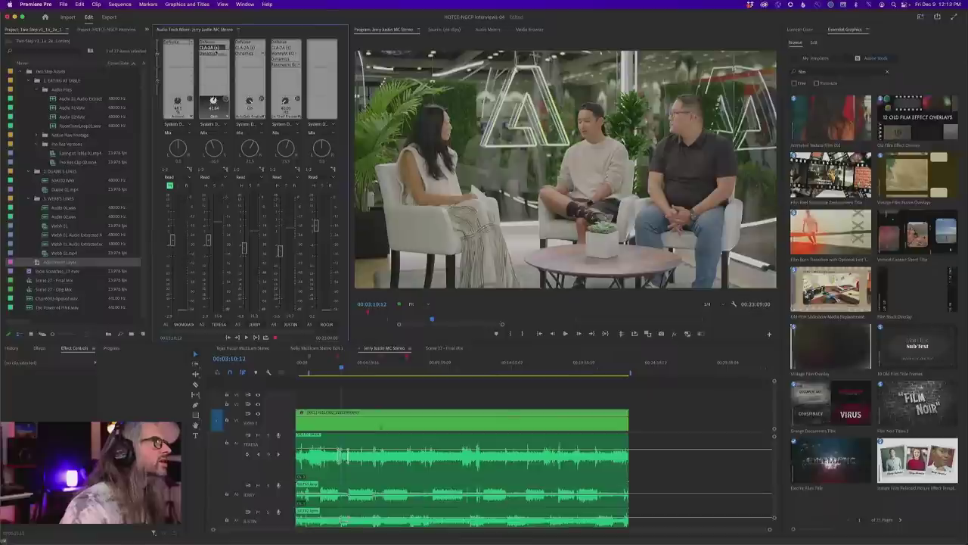
pyautogui.click(208, 42)
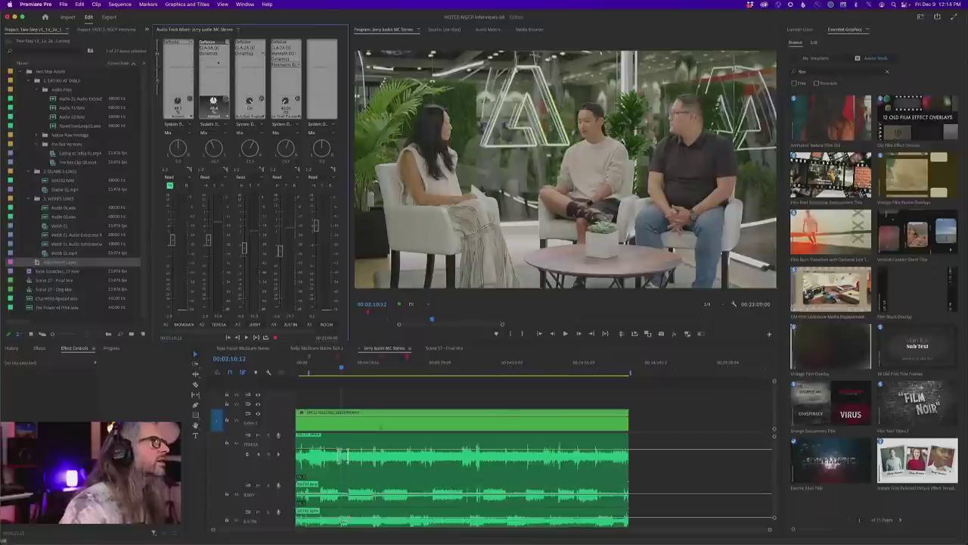
pyautogui.click(211, 48)
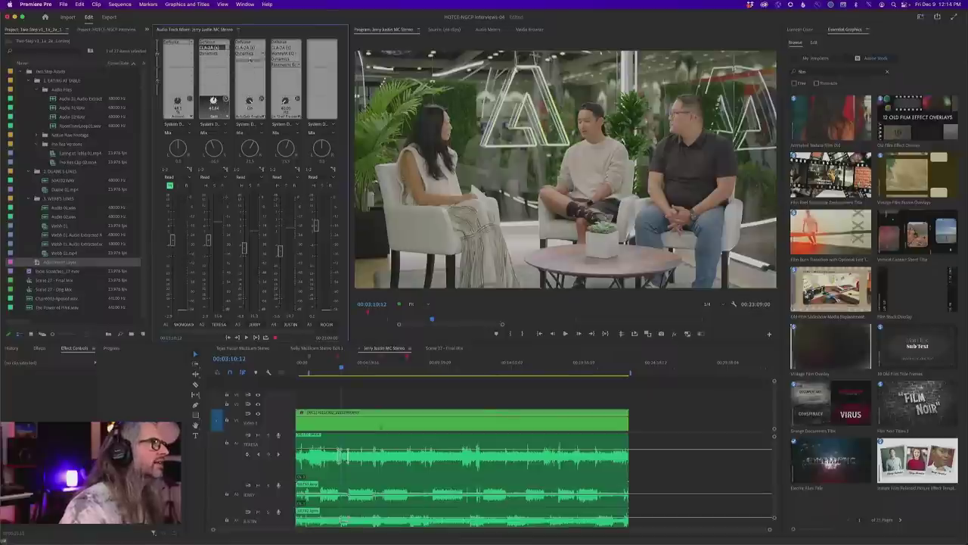
pyautogui.click(249, 43)
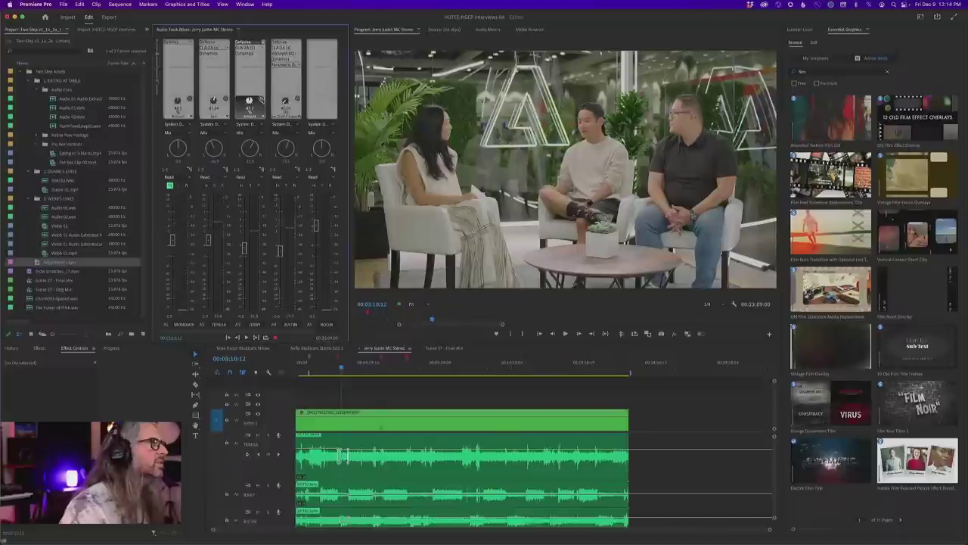
pyautogui.click(248, 53)
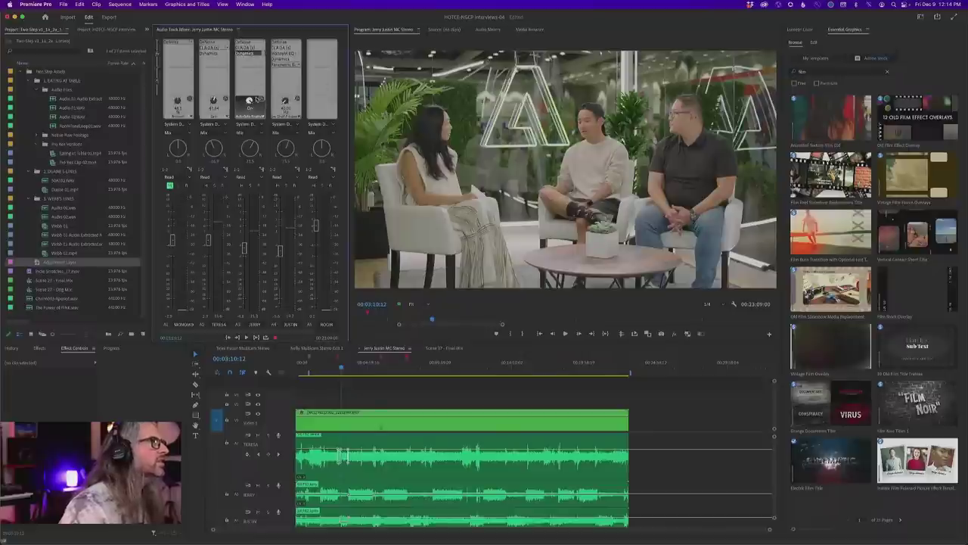
# Check A4's DeNoise and Dynamics settings, then replay from 00:02:58:01
pyautogui.click(280, 43)
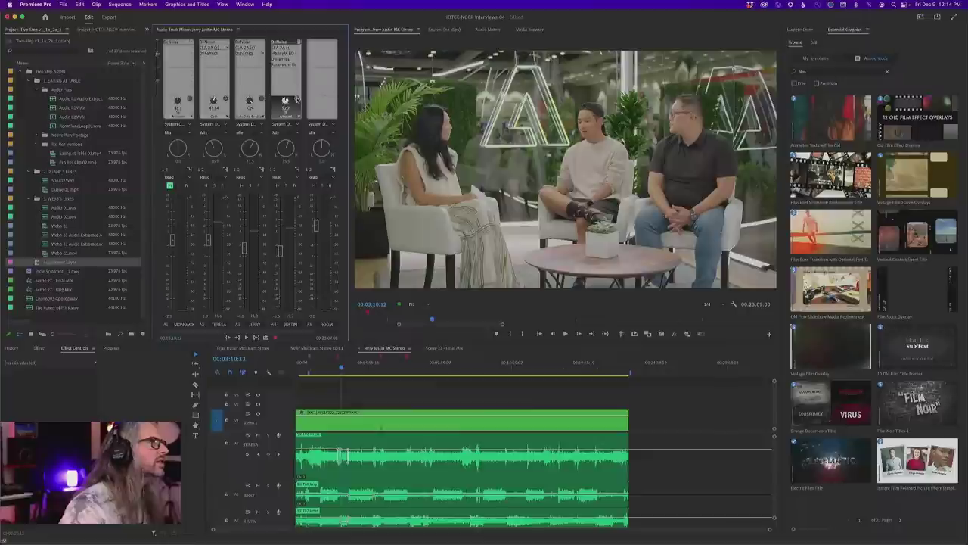
pyautogui.click(281, 53)
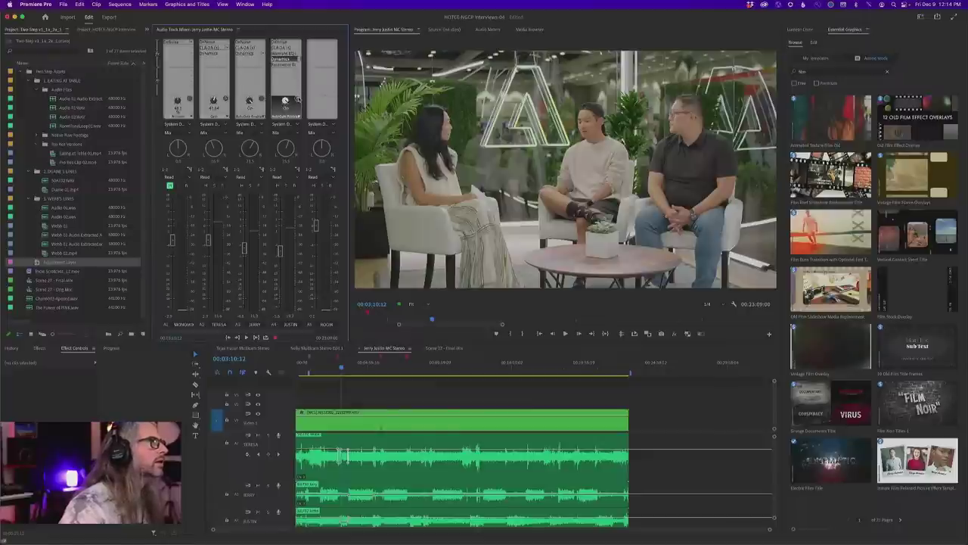
pyautogui.click(287, 61)
pyautogui.click(289, 66)
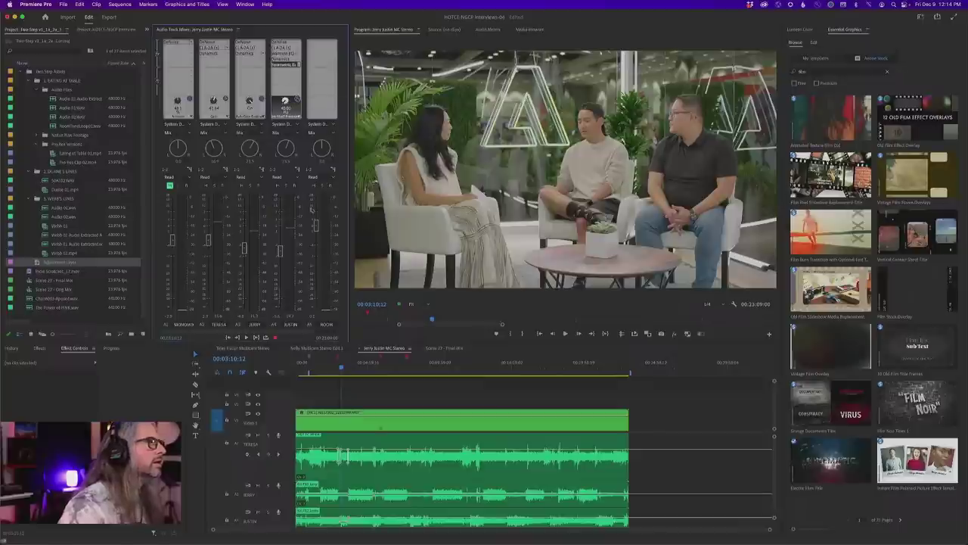
pyautogui.click(340, 364)
pyautogui.press('space')
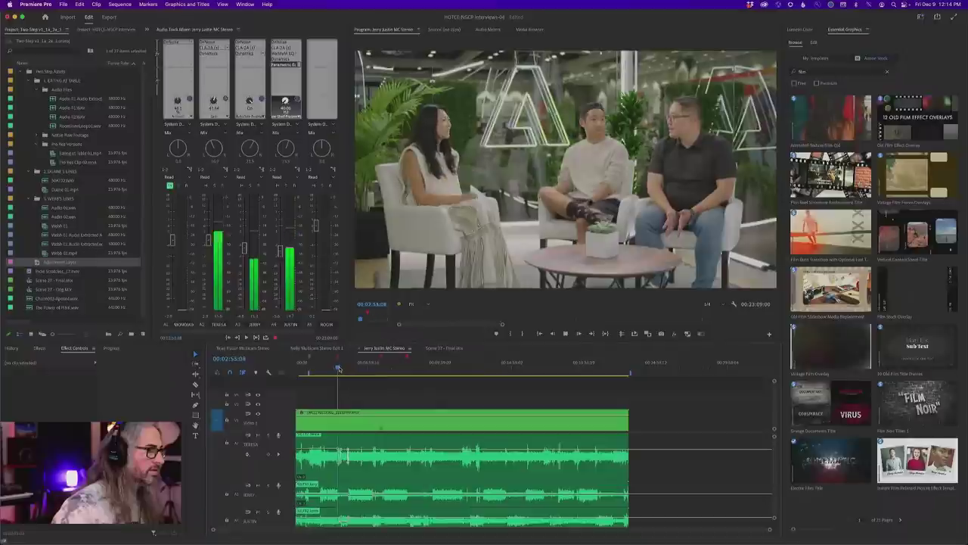
pyautogui.press('space')
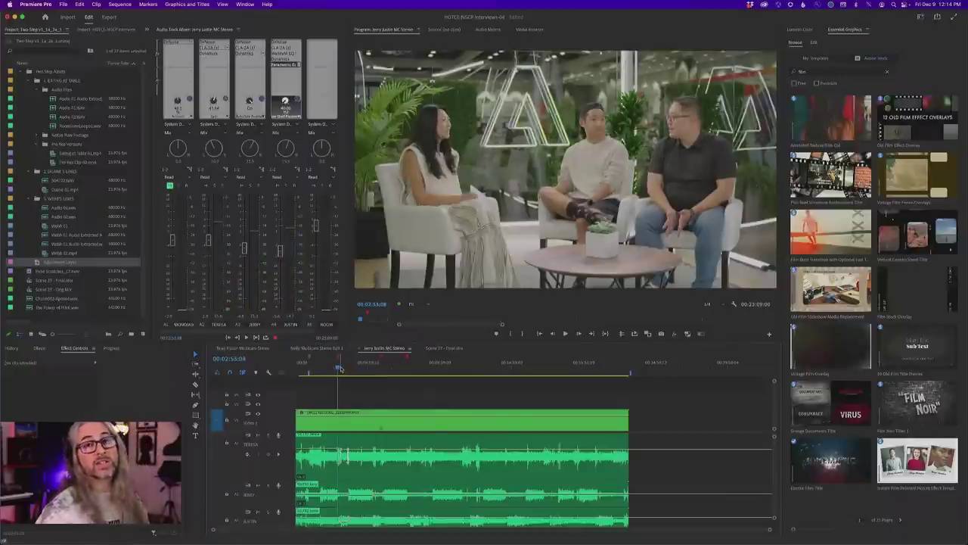
pyautogui.press('space')
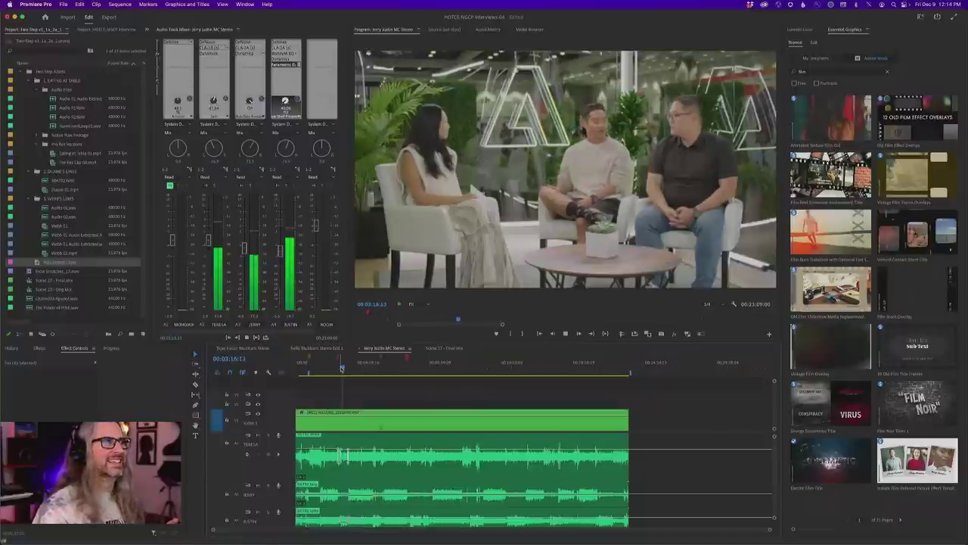
pyautogui.press('space')
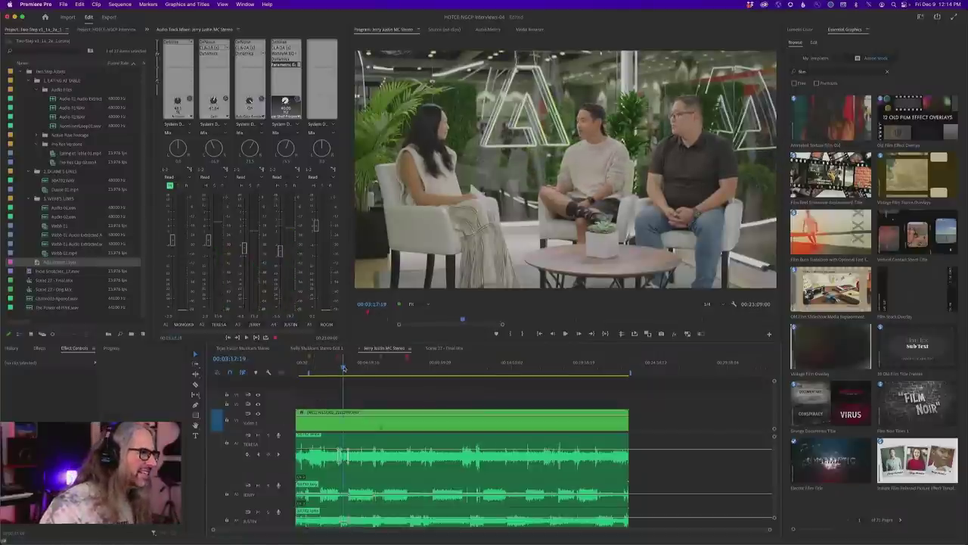
pyautogui.moveTo(344, 368); pyautogui.dragTo(347, 368)
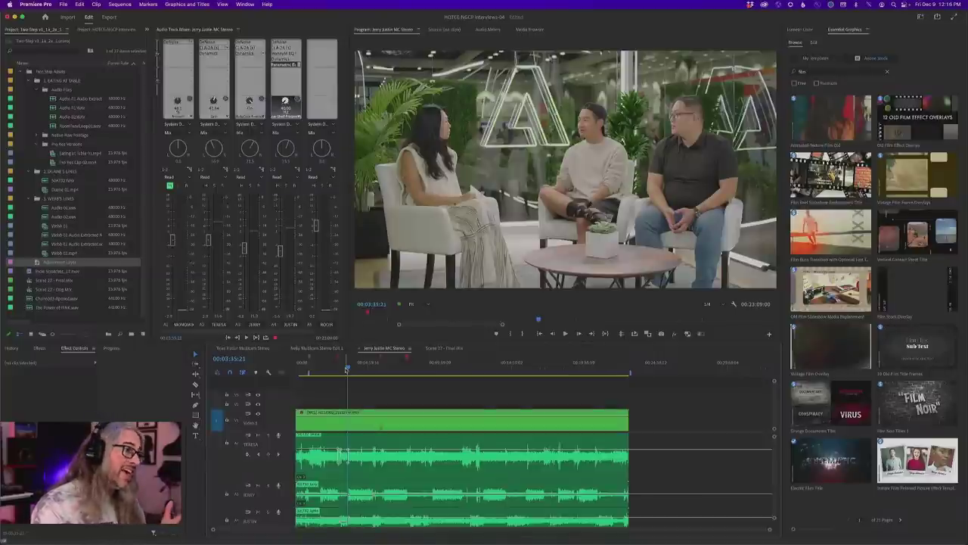
pyautogui.press('space')
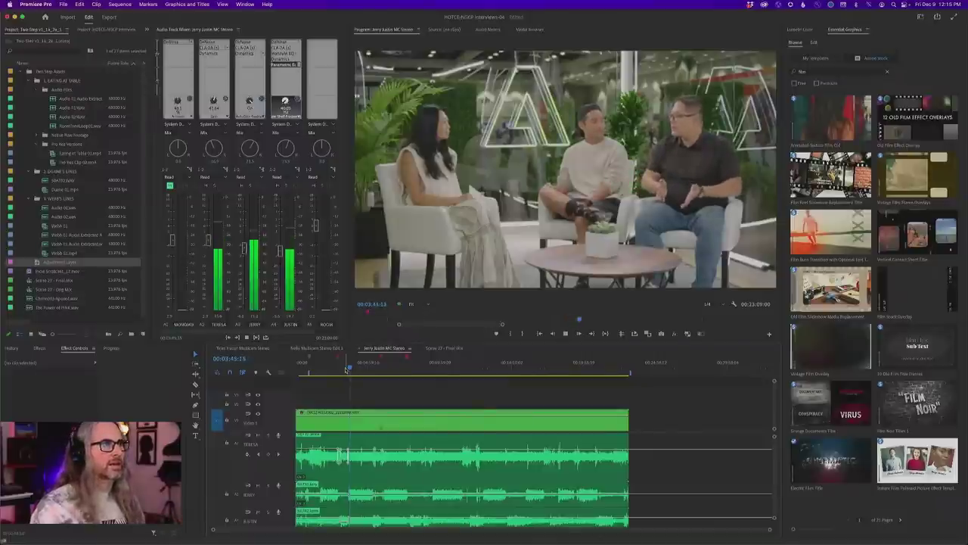
pyautogui.press('space')
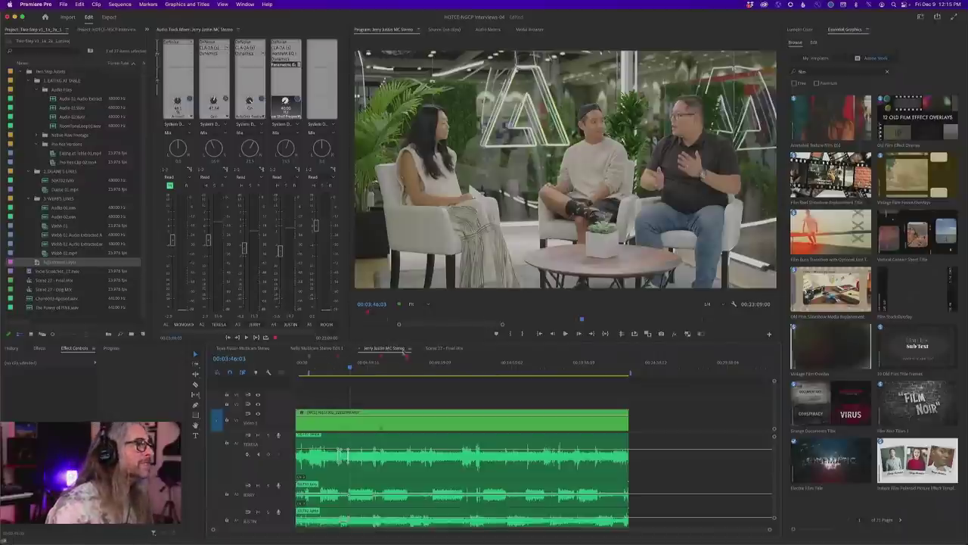
# Switch to Scene 27 - Final Mix and play its first ten seconds
pyautogui.click(436, 348)
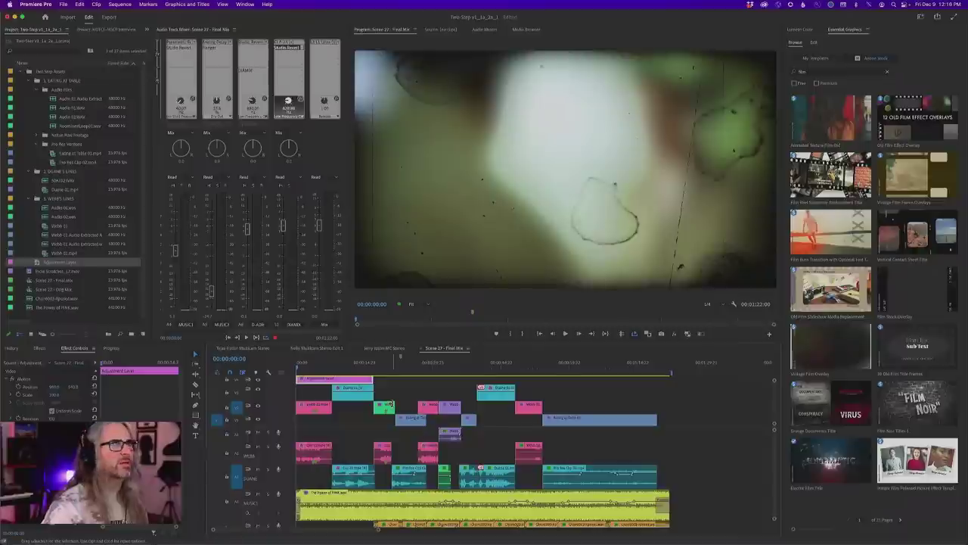
pyautogui.press('space')
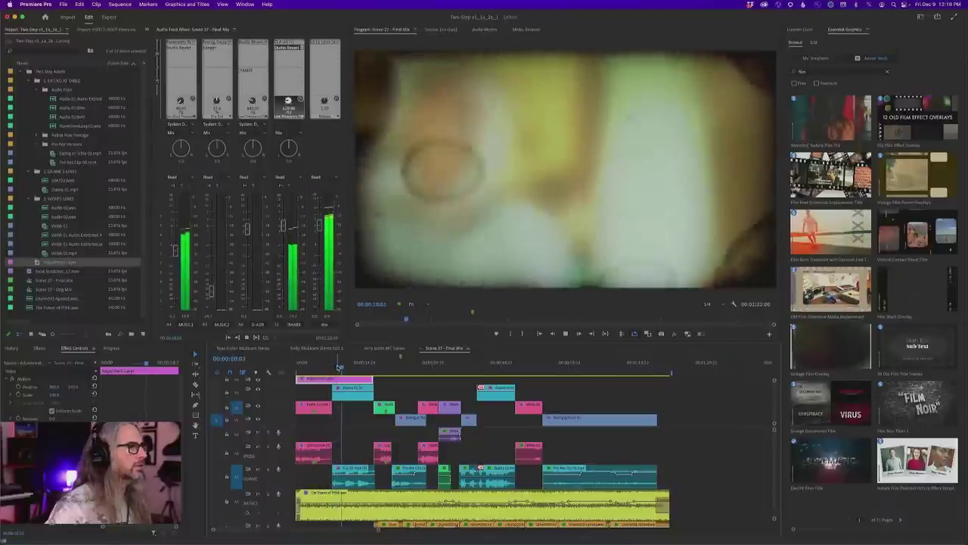
pyautogui.press('space')
pyautogui.hotkey('shift', 'Right')
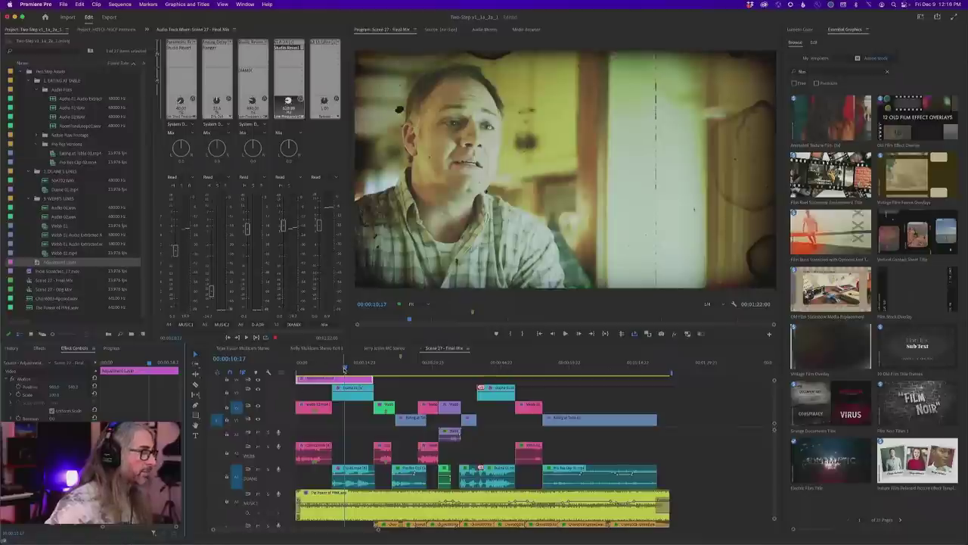
# Replay Scene 27's opening ten seconds and dock Effect Controls in the upper-left panel group
pyautogui.moveTo(345, 369); pyautogui.dragTo(290, 371)
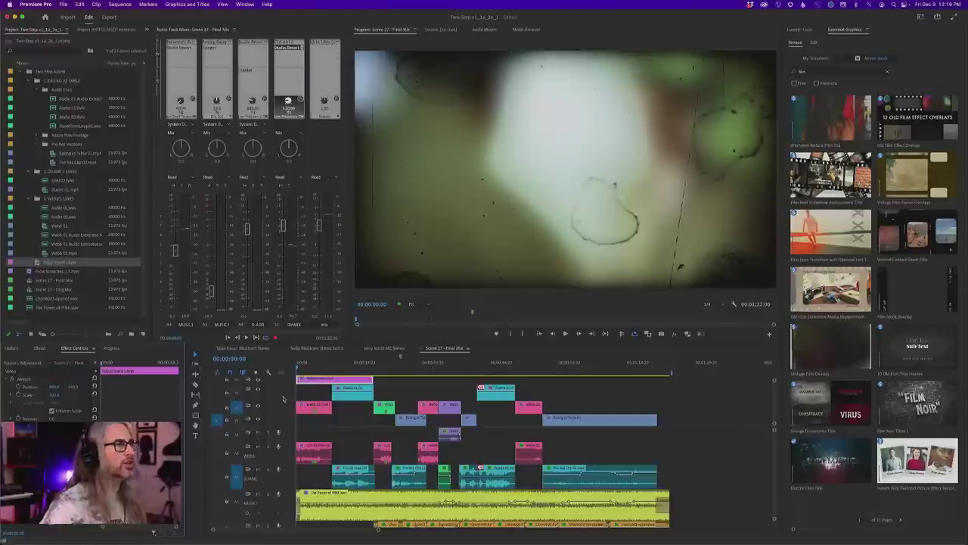
pyautogui.press('space')
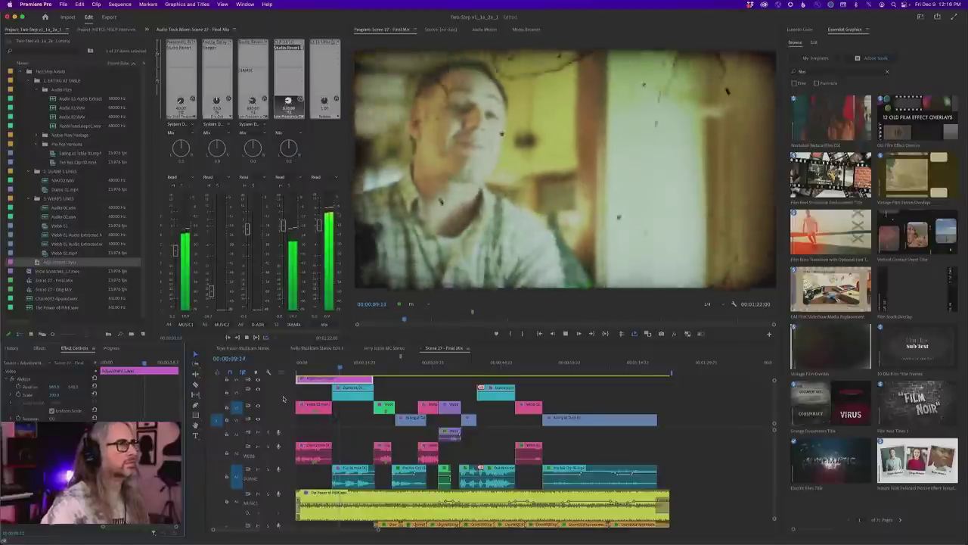
pyautogui.press('space')
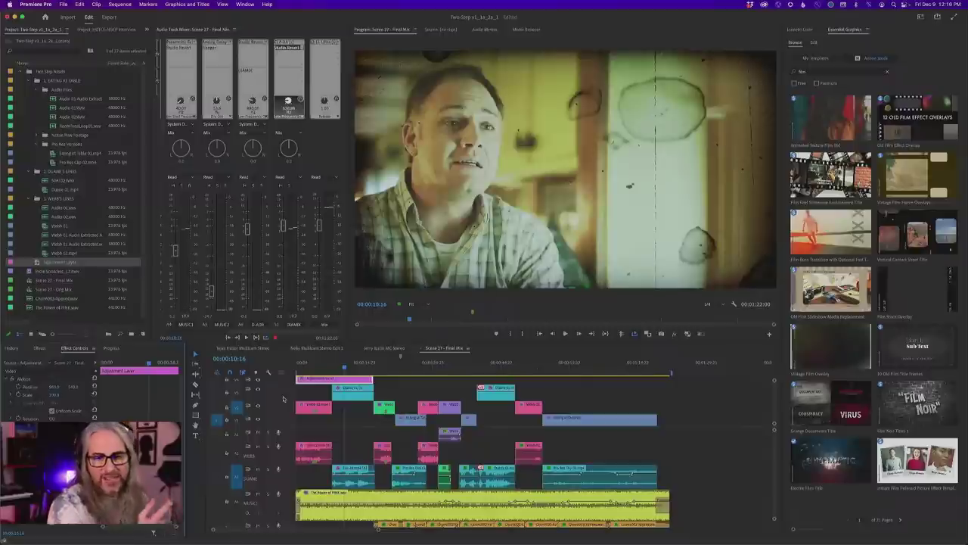
pyautogui.moveTo(74, 347); pyautogui.dragTo(109, 221)
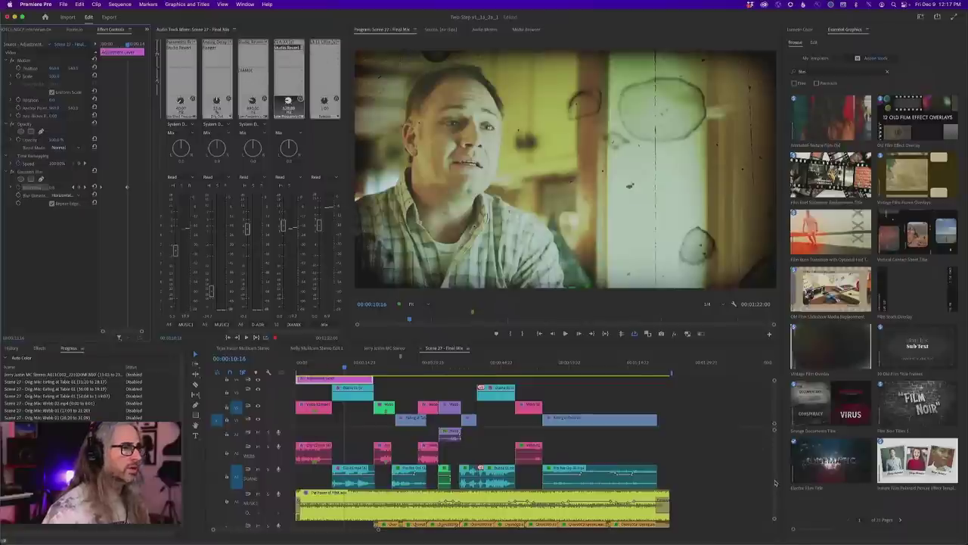
# Scroll down to the DIAMIX and Mix tracks and increase their track height
pyautogui.scroll(-3, 776, 482)
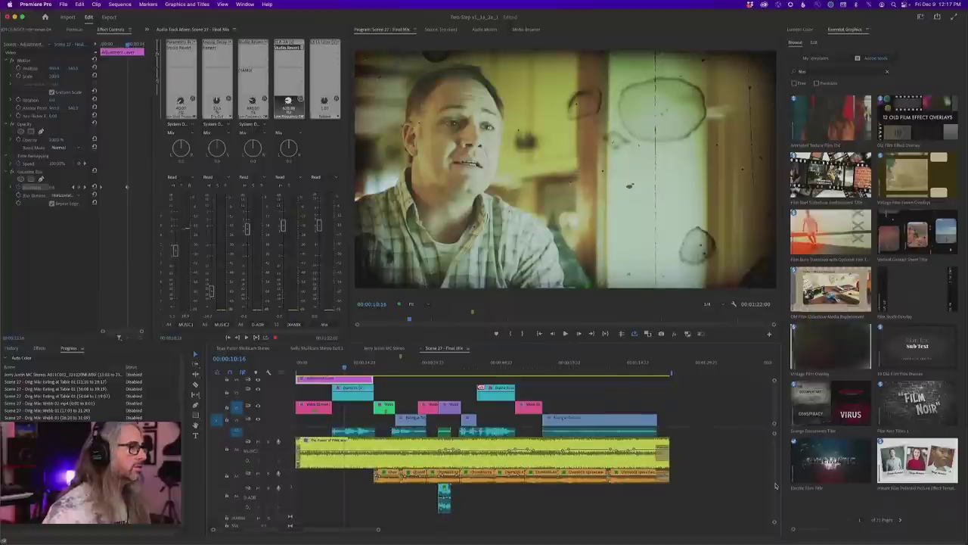
pyautogui.scroll(-3, 775, 486)
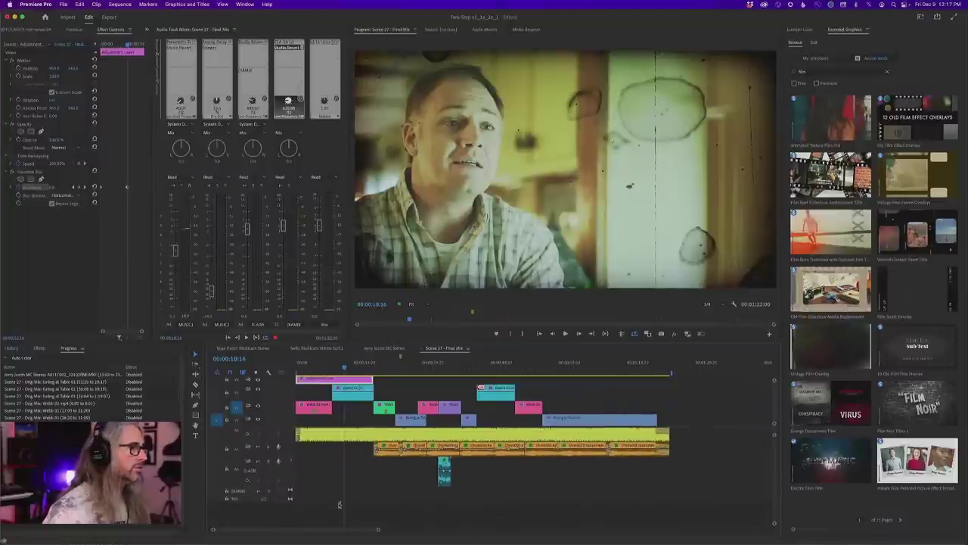
pyautogui.moveTo(292, 499); pyautogui.dragTo(289, 505)
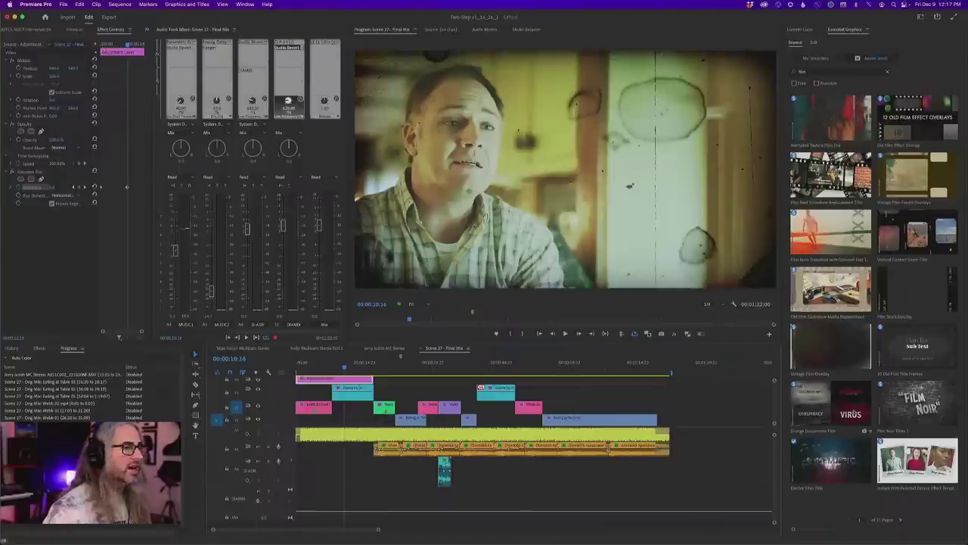
pyautogui.scroll(-3, 773, 467)
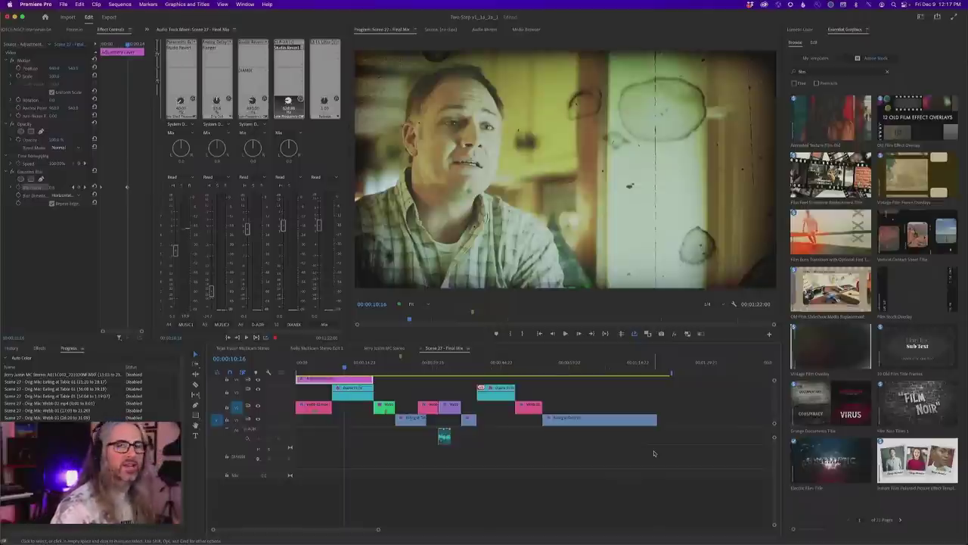
# Show Fx Slot 2: Studio Reverb Dry Output Level as the DIAMIX track's automation line
pyautogui.rightClick(257, 460)
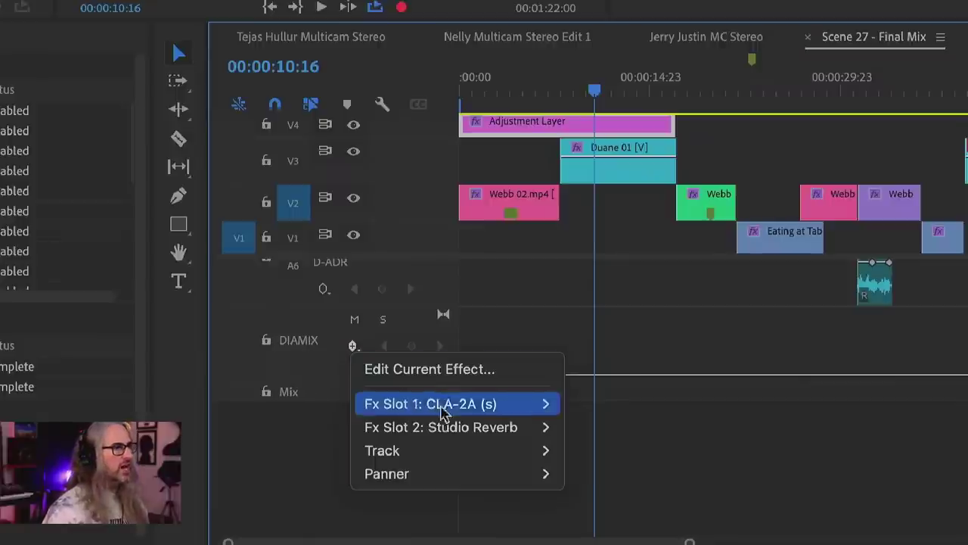
pyautogui.moveTo(446, 437)
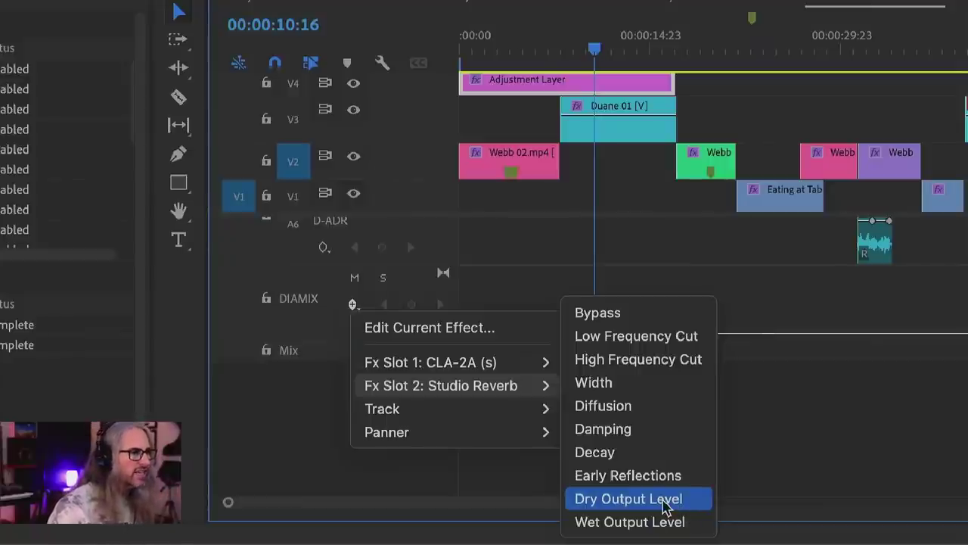
pyautogui.click(659, 501)
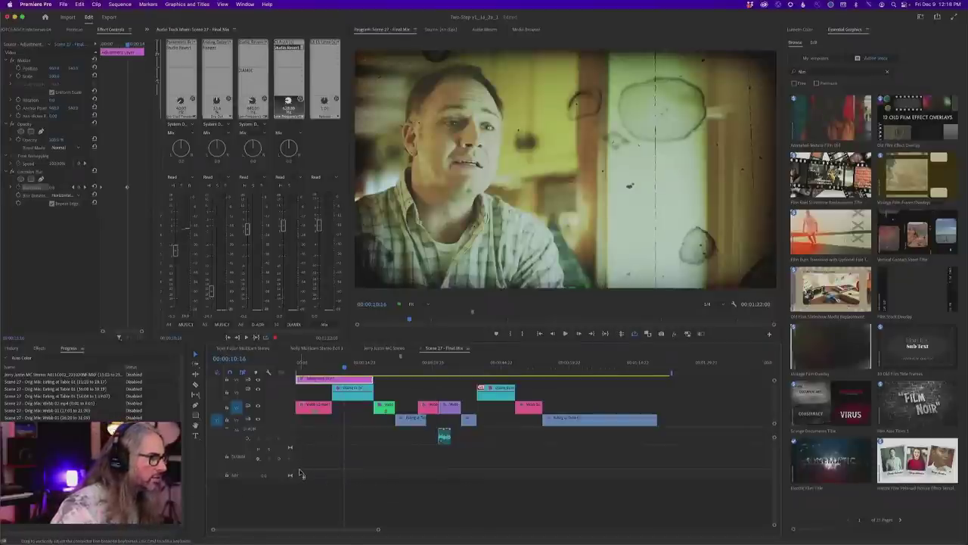
# Add a keyframe at 00:00:14:14 on the DIAMIX dry level line and raise it
pyautogui.click(329, 475)
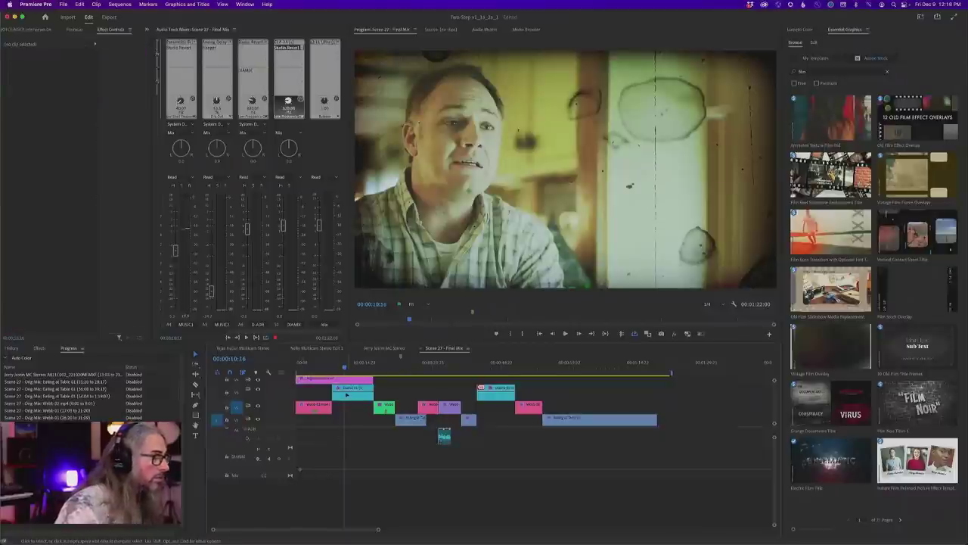
pyautogui.press('space')
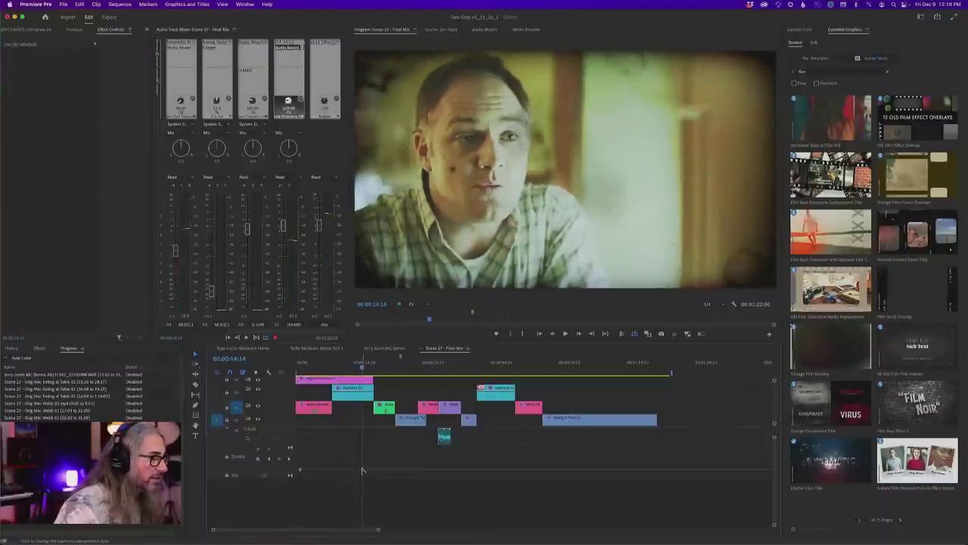
pyautogui.moveTo(363, 471); pyautogui.dragTo(360, 456)
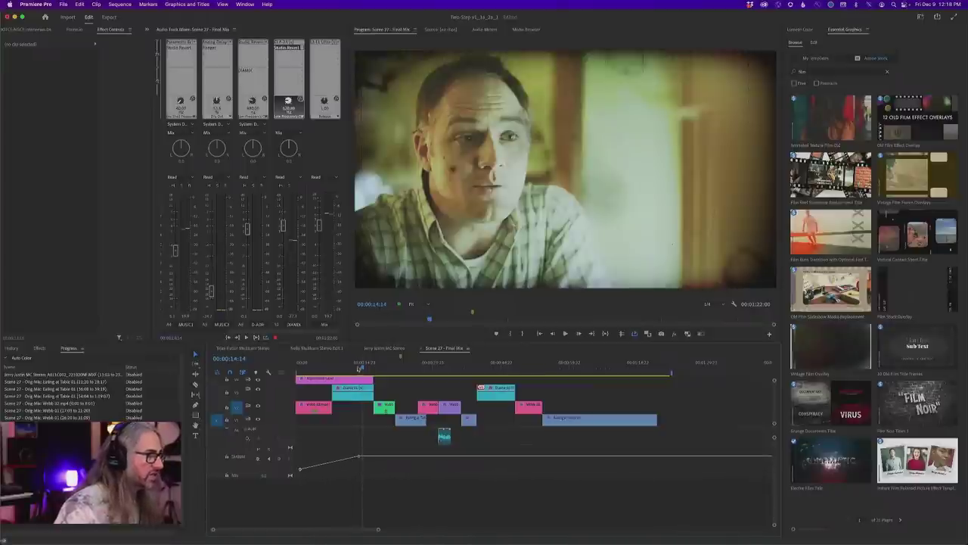
# Play Scene 27 from the sequence start and stop around 00:00:16:00
pyautogui.click(327, 369)
pyautogui.press('space')
pyautogui.press('Home')
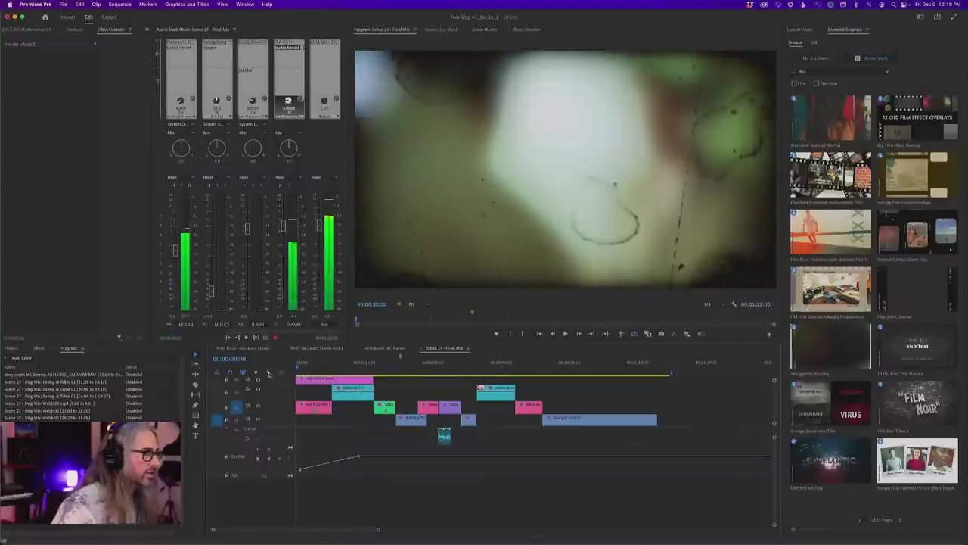
pyautogui.press('space')
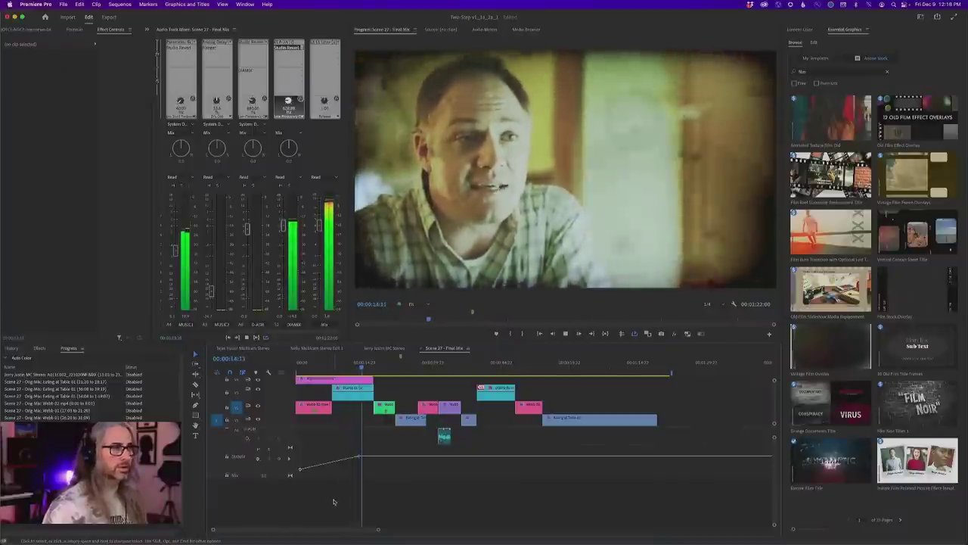
pyautogui.press('space')
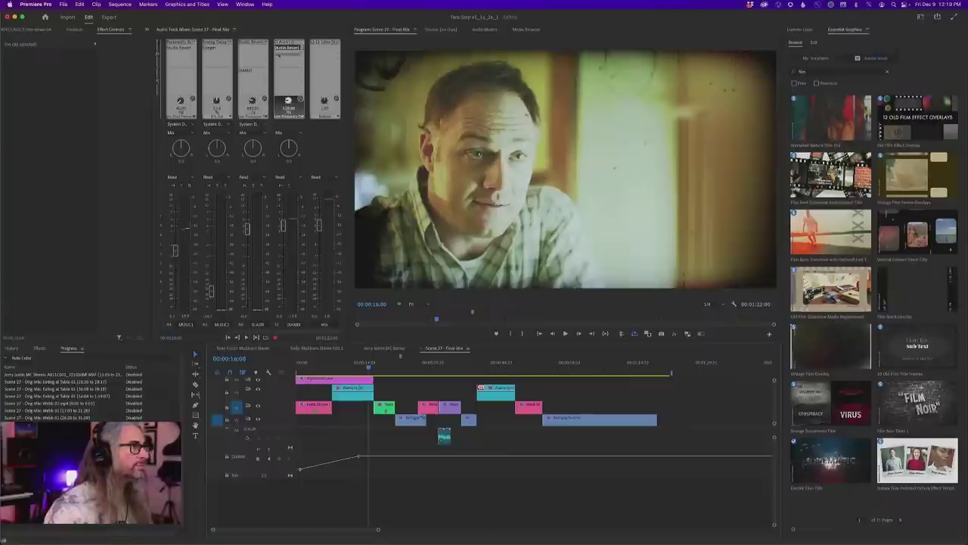
# Open DIAMIX's Studio Reverb editor, move it aside, and show the track's automation mode options
pyautogui.doubleClick(283, 48)
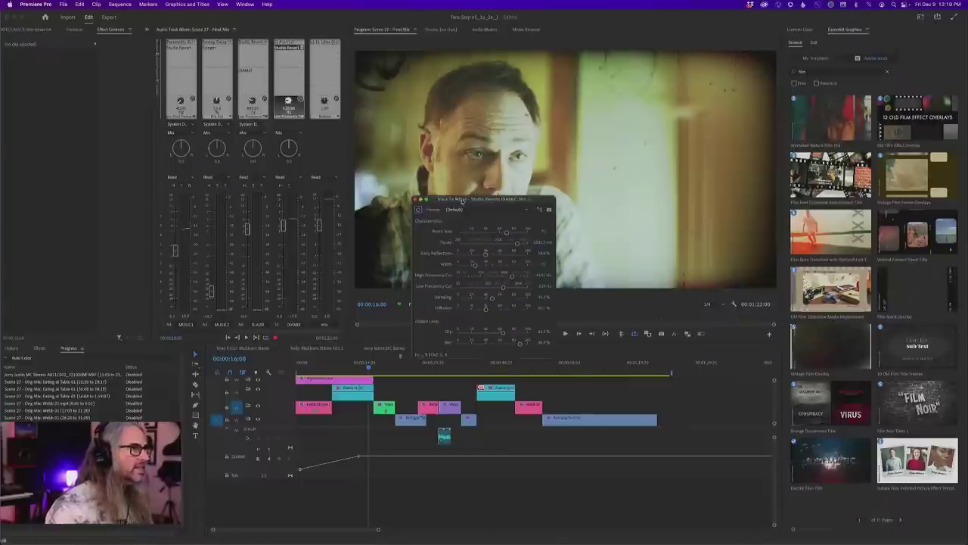
pyautogui.moveTo(458, 202); pyautogui.dragTo(656, 172)
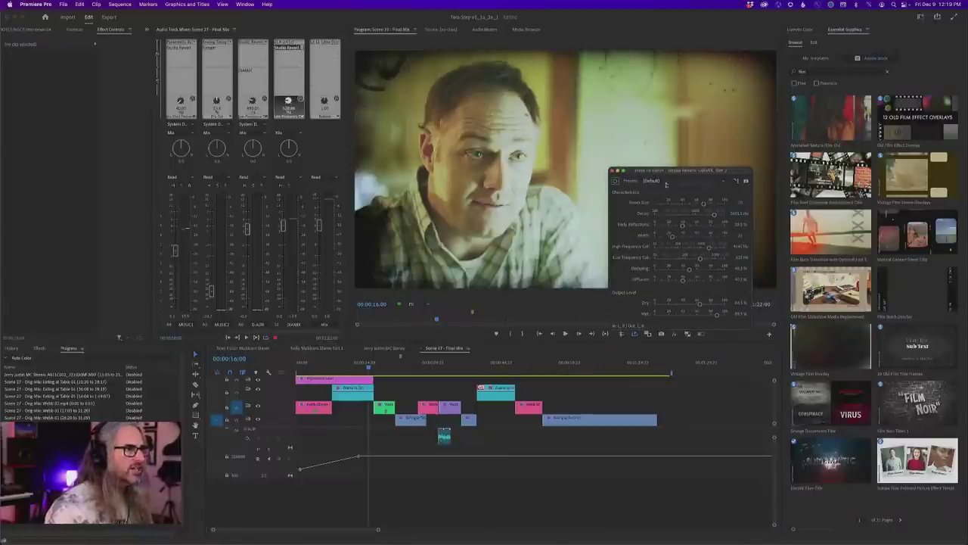
pyautogui.click(297, 177)
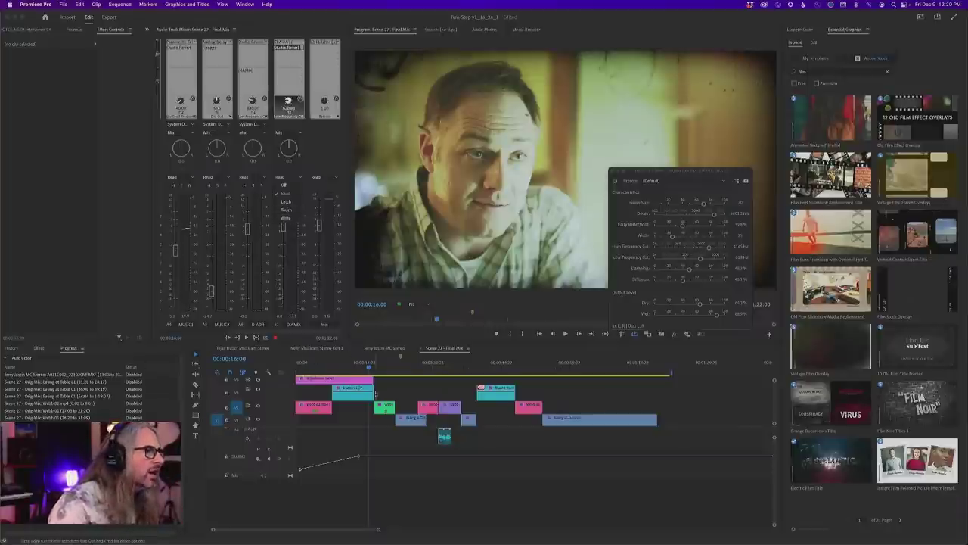
# From 00:00:00:00, record a Write automation pass that lowers the DIAMIX Studio Reverb wet level
pyautogui.moveTo(369, 363); pyautogui.dragTo(253, 371)
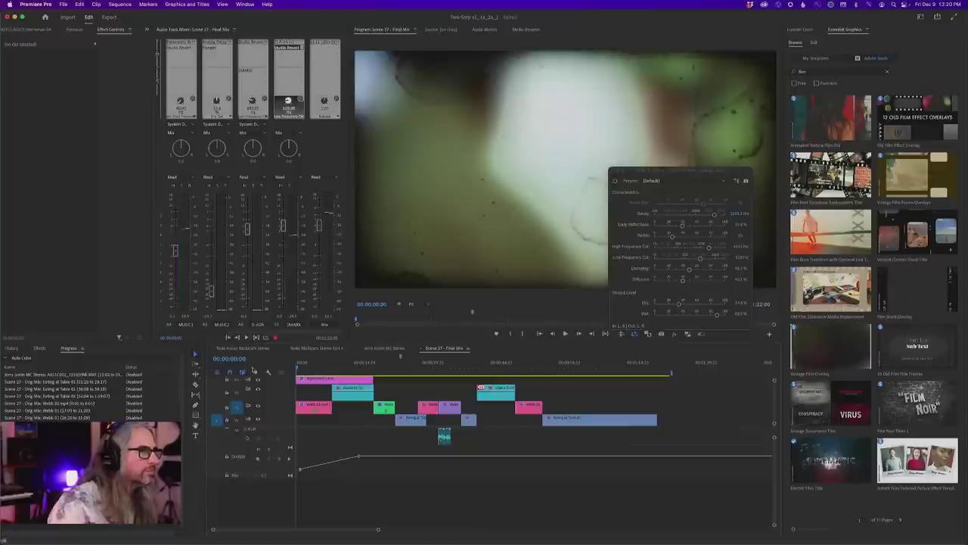
pyautogui.click(294, 177)
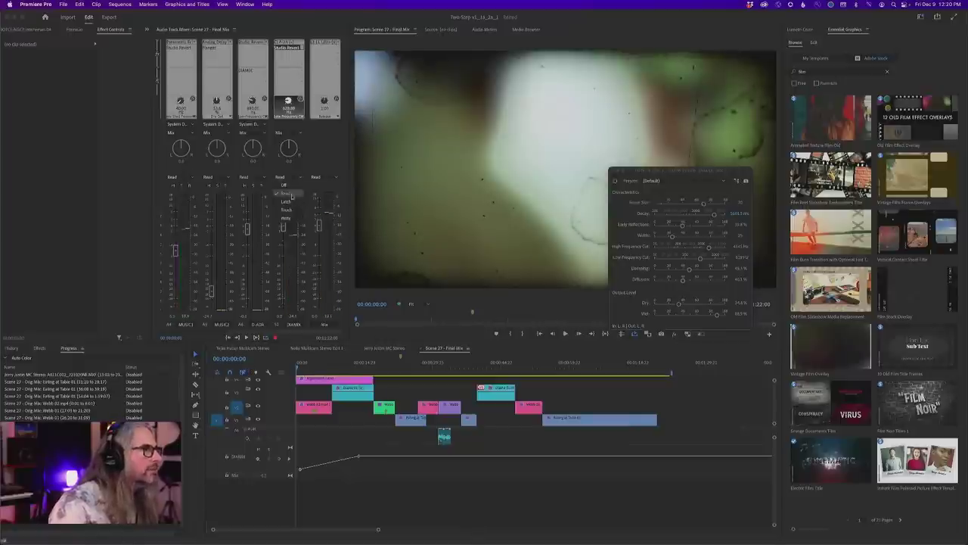
pyautogui.click(292, 219)
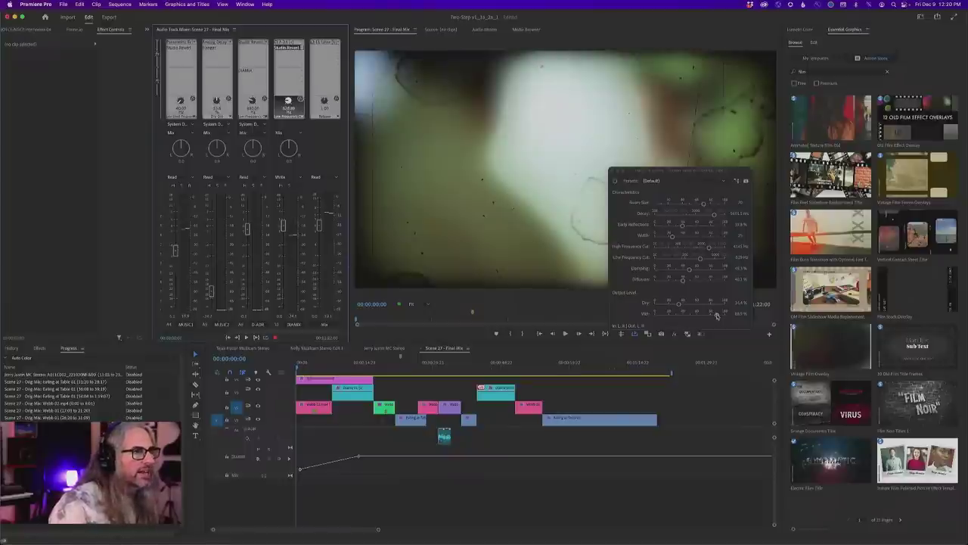
pyautogui.press('space')
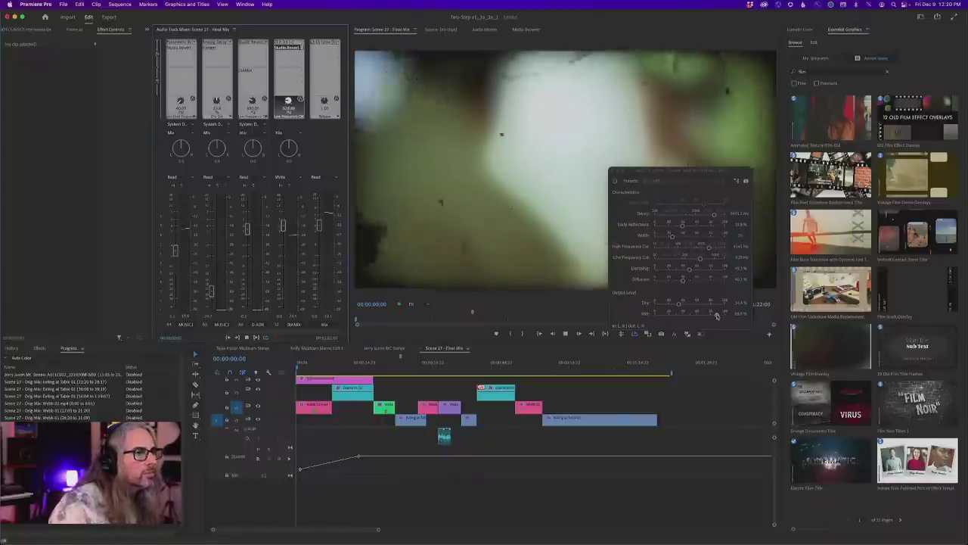
pyautogui.moveTo(715, 315); pyautogui.dragTo(661, 318)
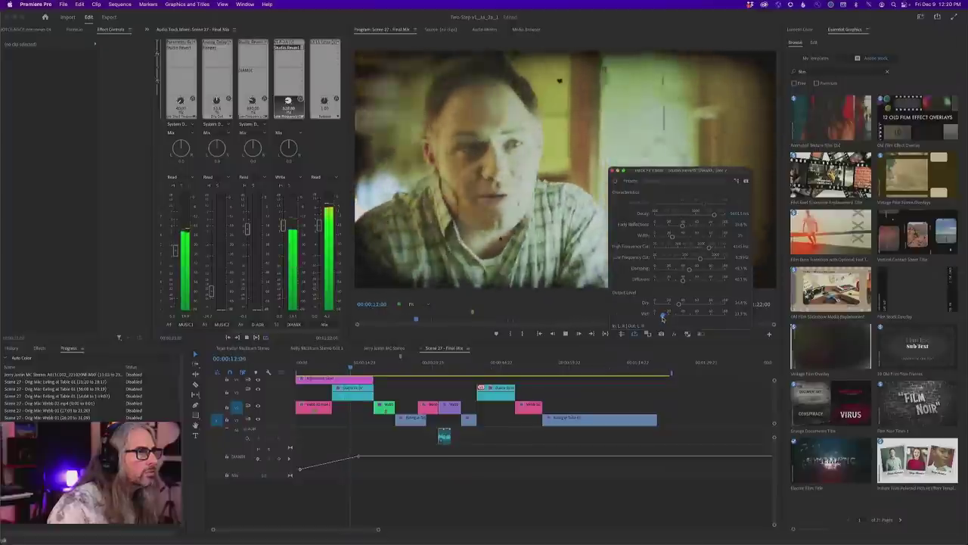
pyautogui.press('space')
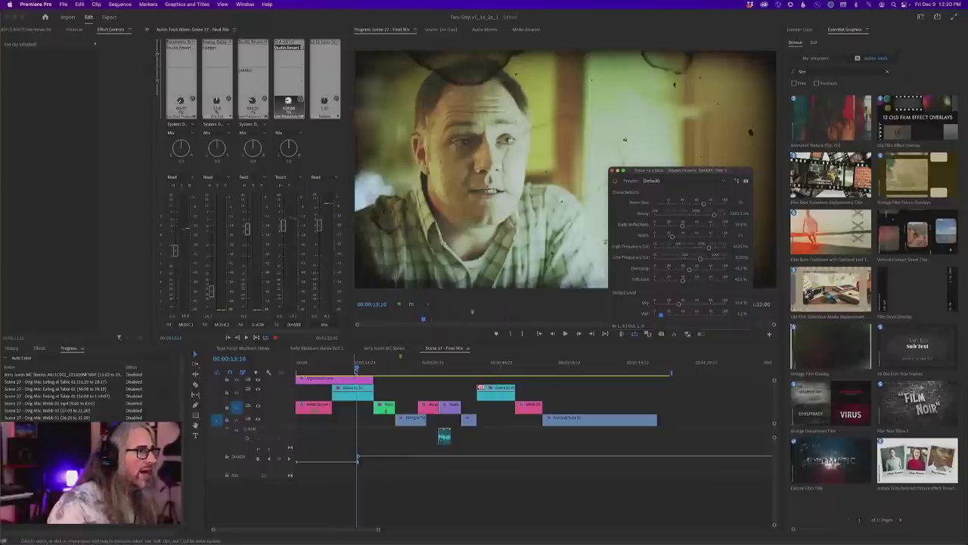
# Replay the recorded section and show the DIAMIX Studio Reverb Wet Output Level curve
pyautogui.press('Up')
pyautogui.press('space')
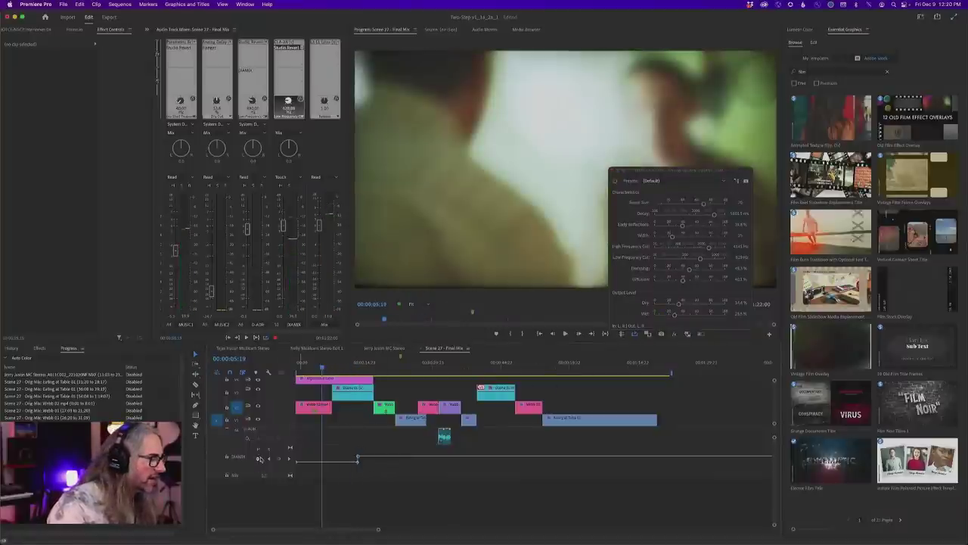
pyautogui.click(258, 458)
pyautogui.moveTo(287, 488)
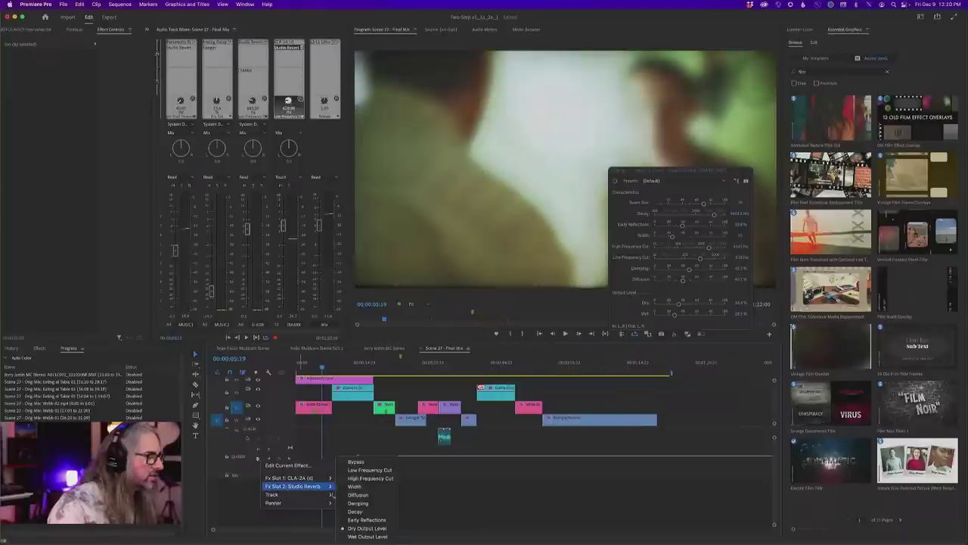
pyautogui.click(368, 536)
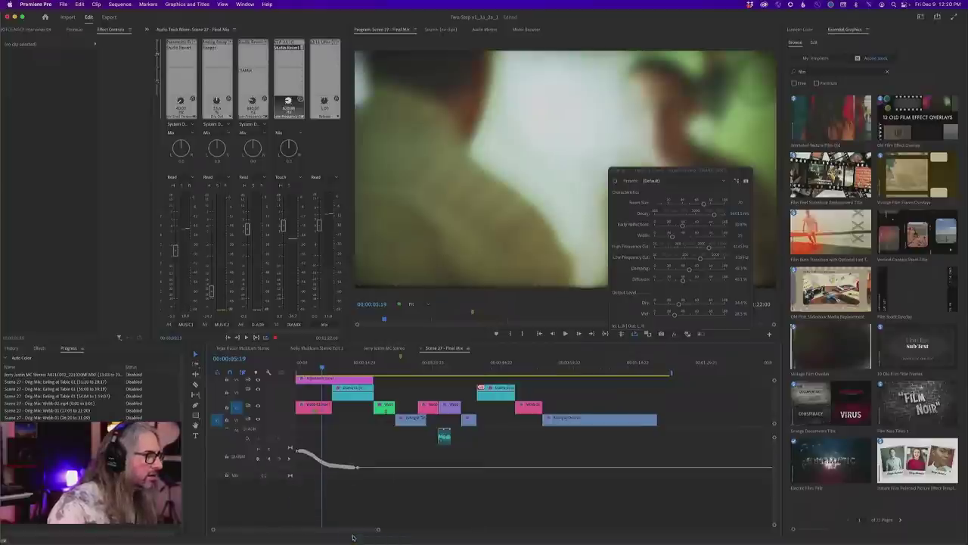
# Switch to the Dry Output Level curve and pull down its keyframe at 00:00:02:22
pyautogui.click(258, 459)
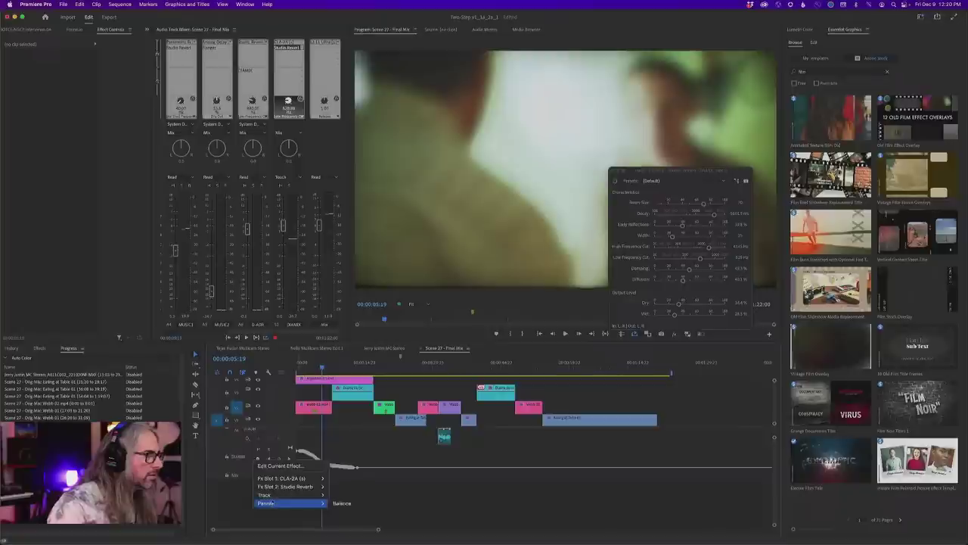
pyautogui.moveTo(286, 488)
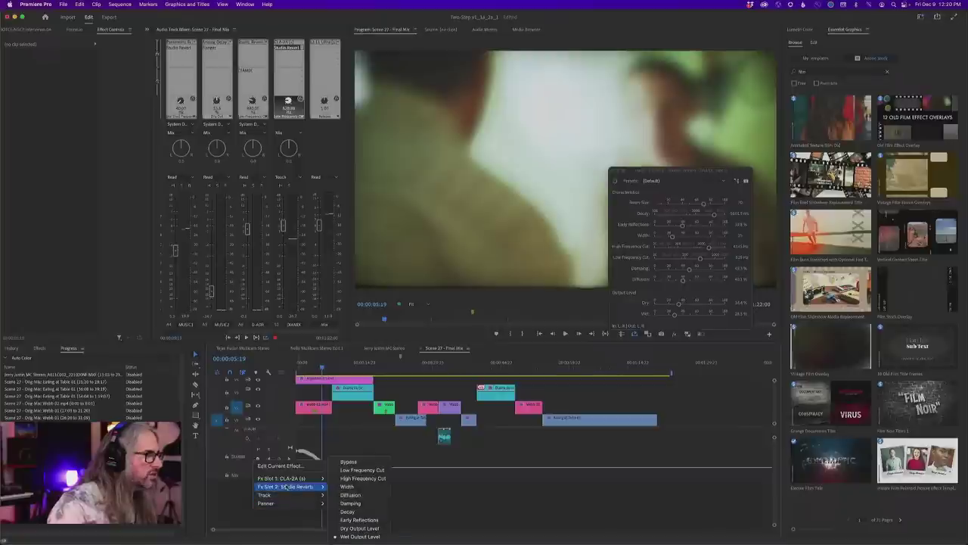
pyautogui.click(361, 537)
pyautogui.moveTo(371, 534)
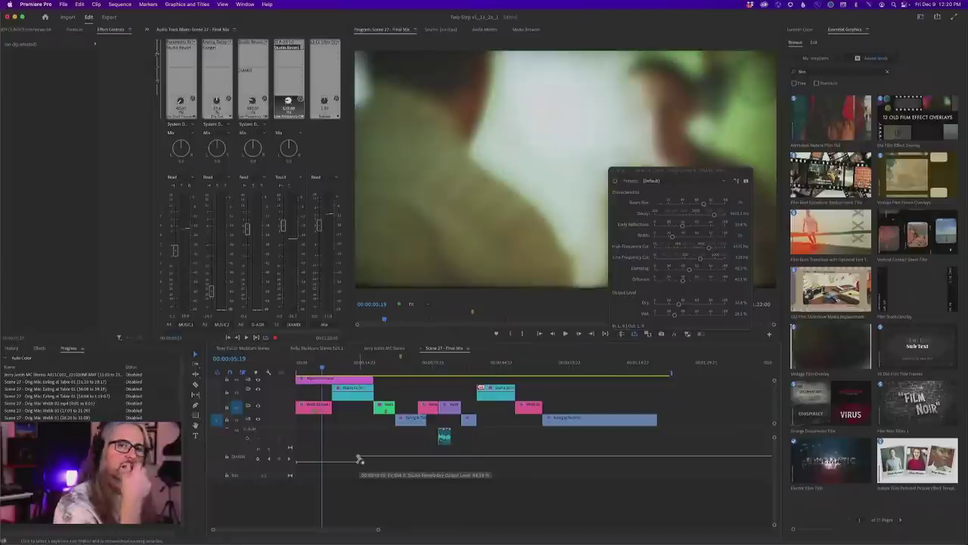
pyautogui.click(359, 459)
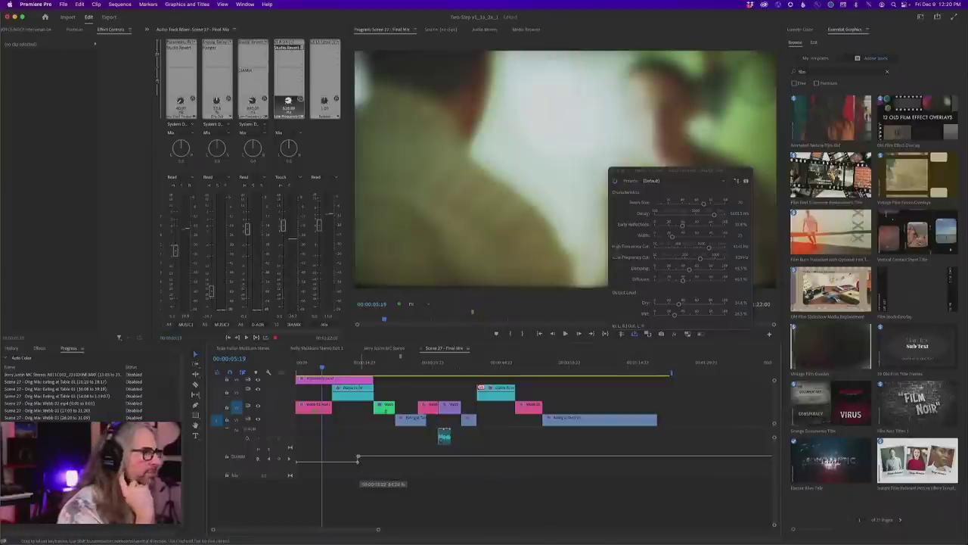
pyautogui.moveTo(359, 459); pyautogui.dragTo(297, 470)
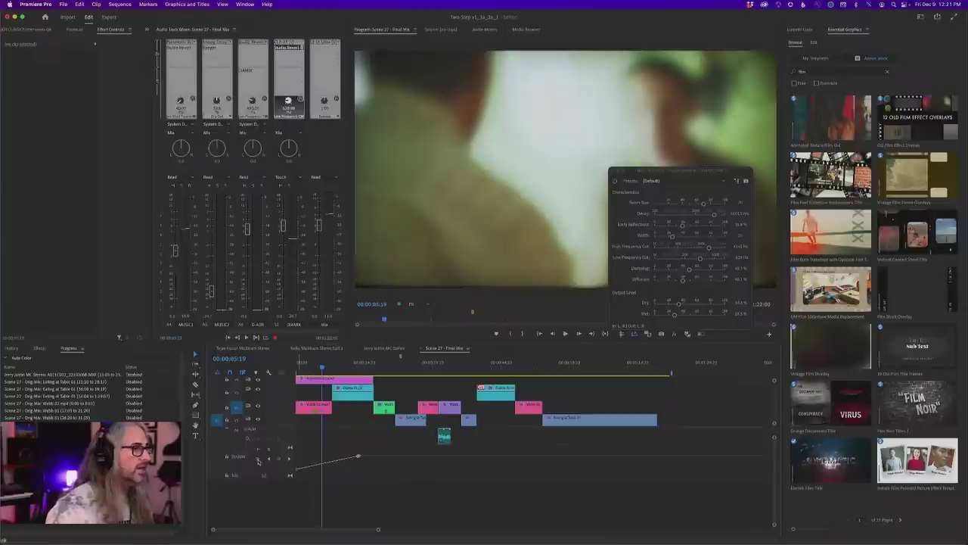
# Display DIAMIX's Fx Slot 2 Studio Reverb Wet Output Level curve, zoom in, and play its fade
pyautogui.click(258, 459)
pyautogui.moveTo(269, 489)
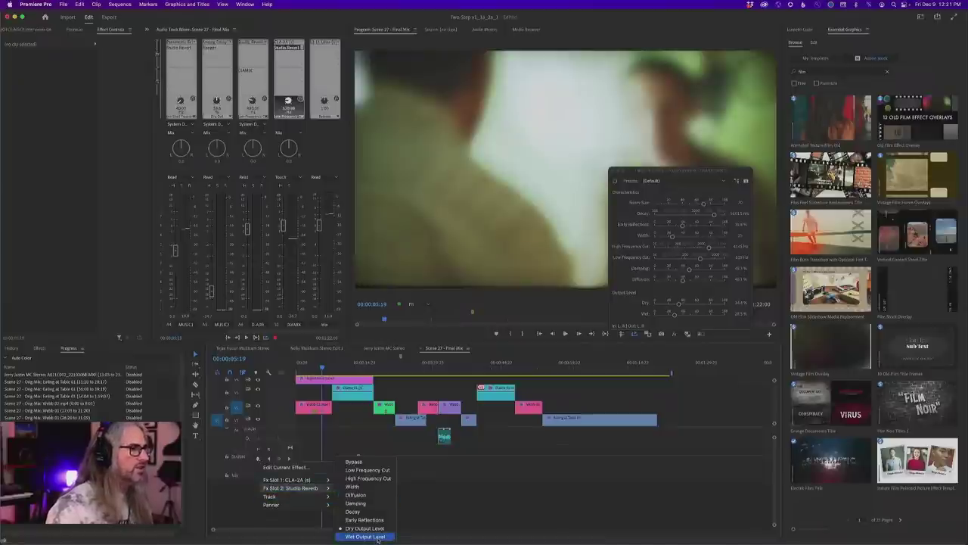
pyautogui.click(359, 536)
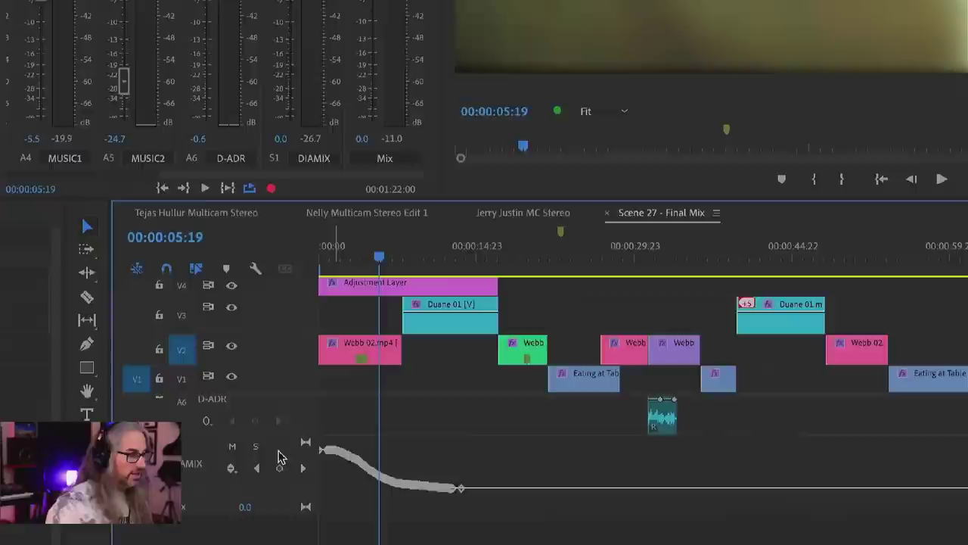
pyautogui.press('=')
pyautogui.press('=')
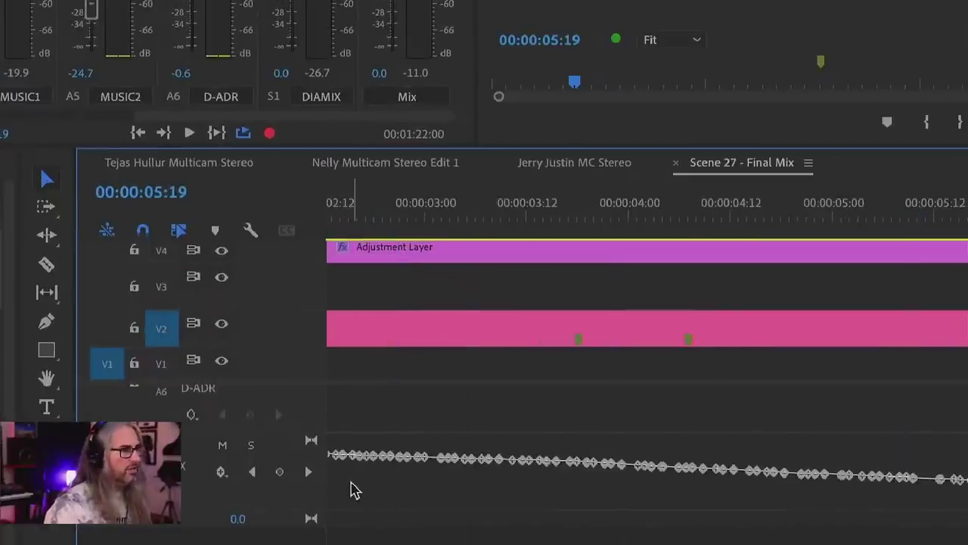
pyautogui.press('-')
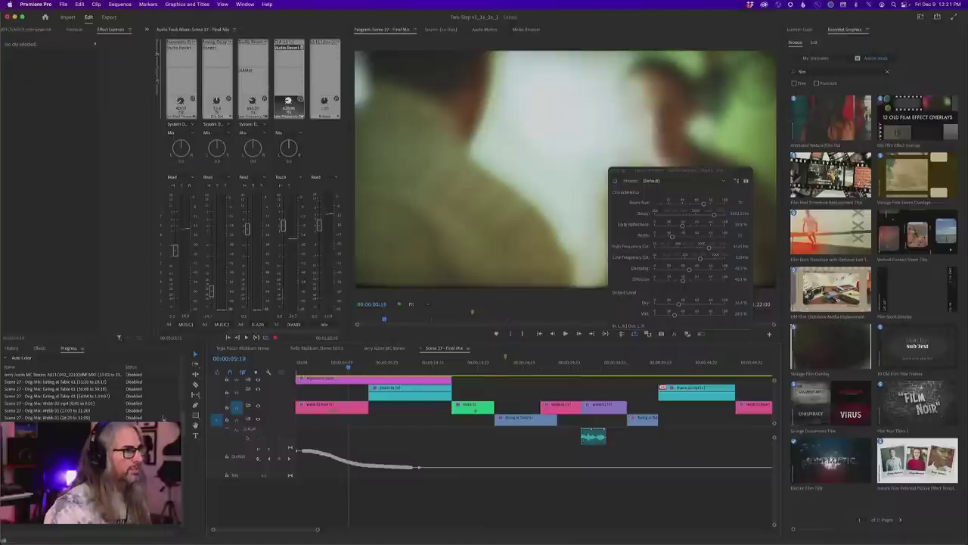
pyautogui.press('space')
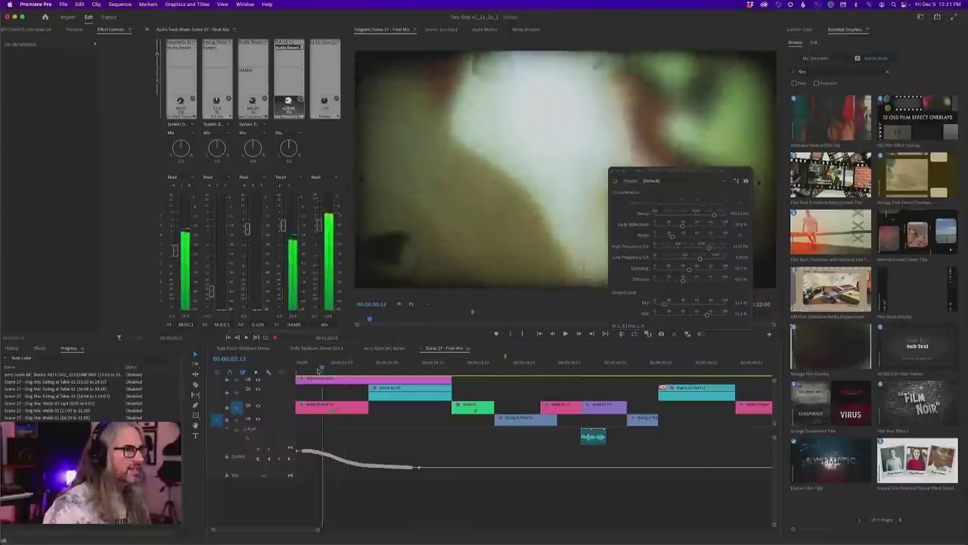
pyautogui.press('Home')
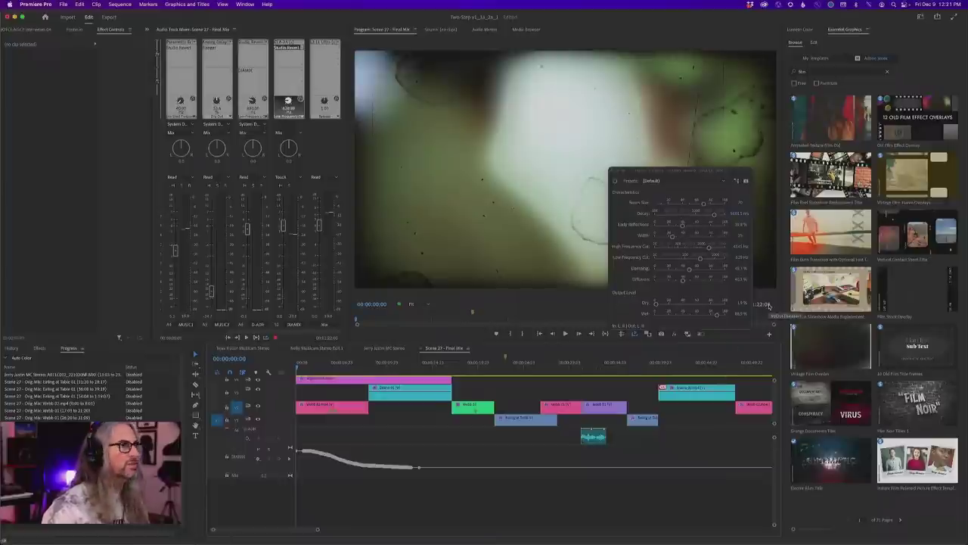
# Play the Scene 27 - Final Mix sequence and close the floating Studio Reverb window
pyautogui.press('space')
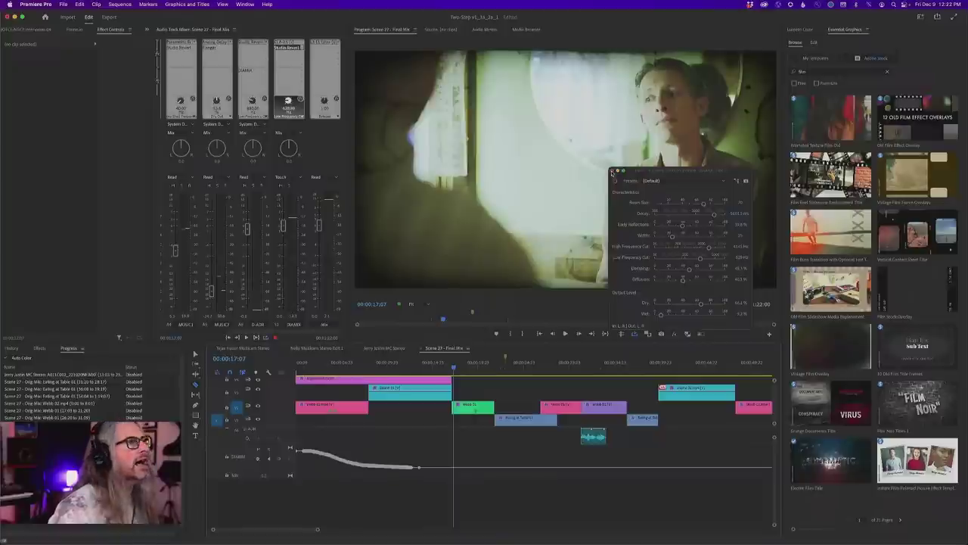
pyautogui.click(614, 171)
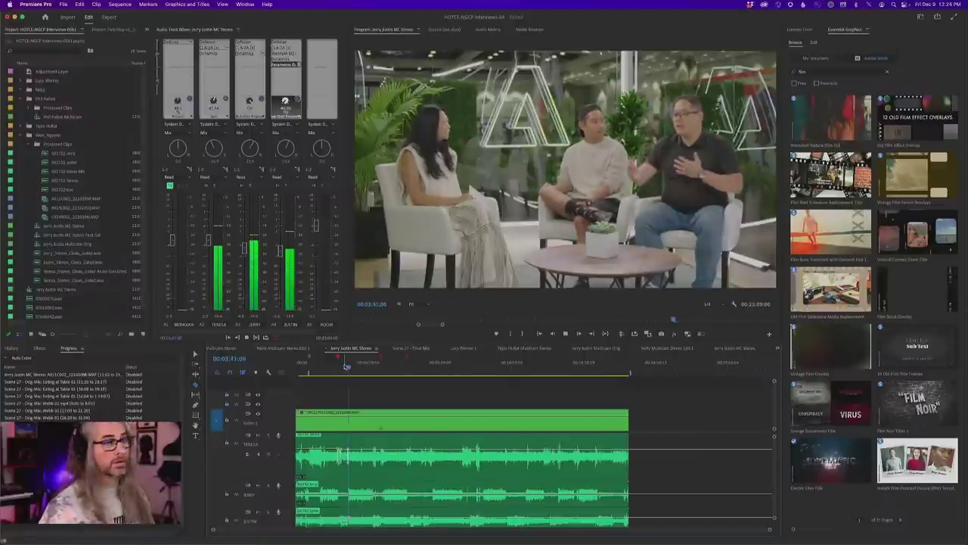
# Switch to the other multicam interview sequence and review its playback from about 00:00:49
pyautogui.press('space')
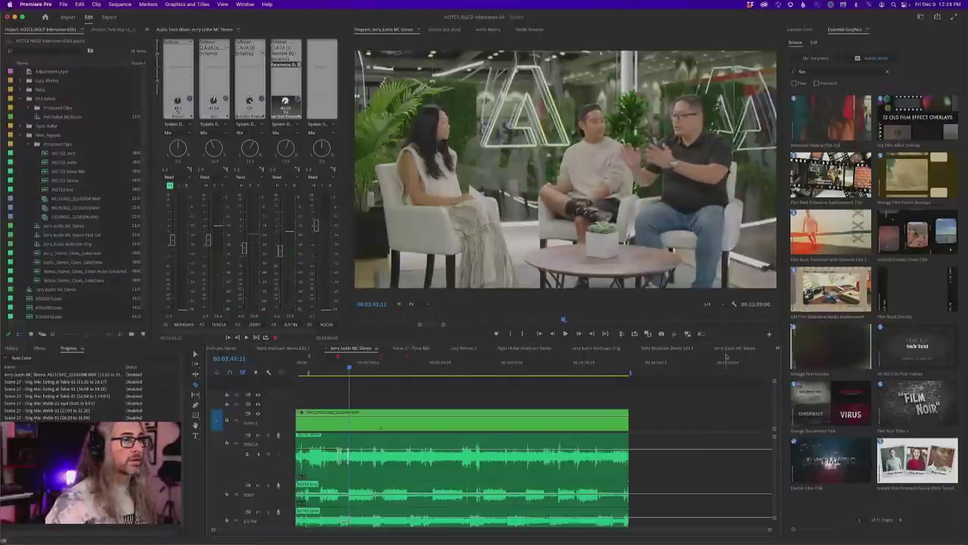
pyautogui.click(729, 348)
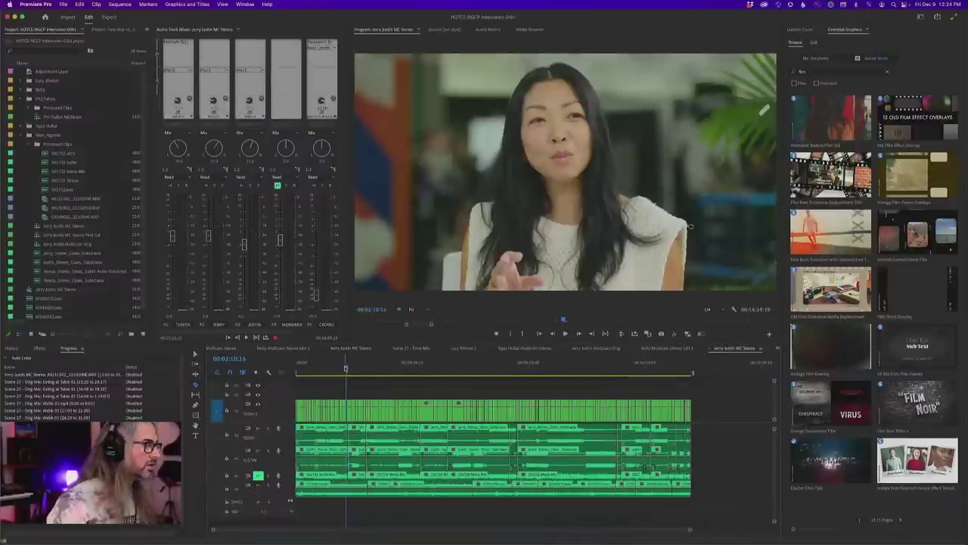
pyautogui.press('j')
pyautogui.press('j')
pyautogui.press('j')
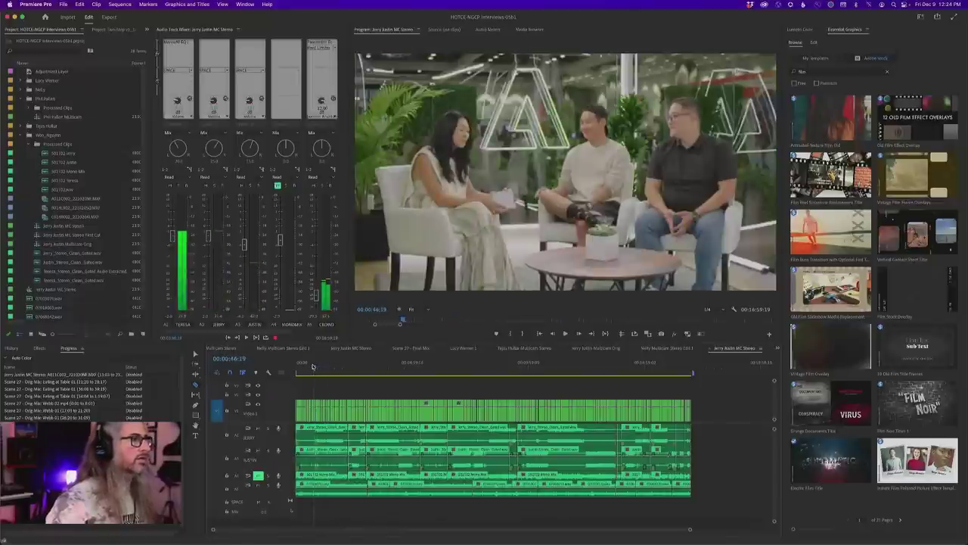
pyautogui.moveTo(313, 366); pyautogui.dragTo(337, 366)
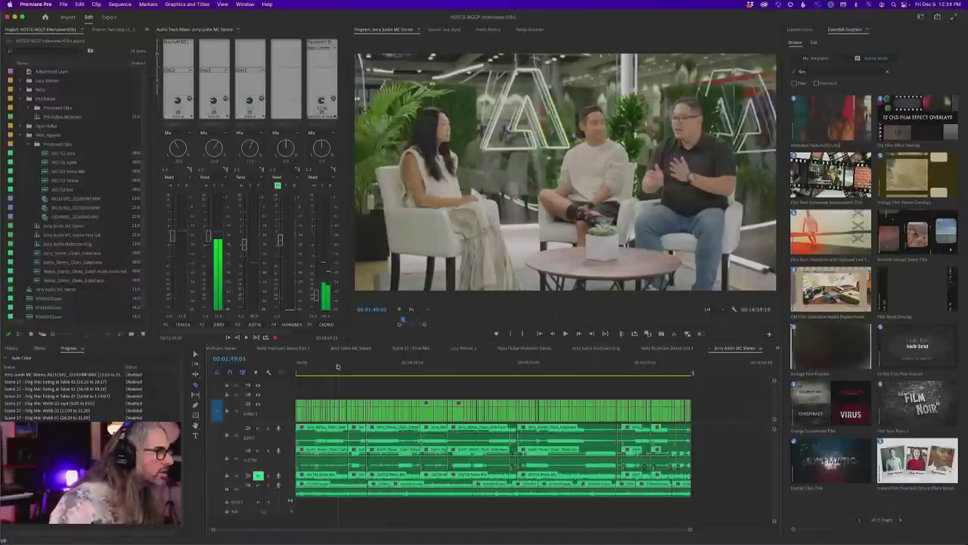
pyautogui.moveTo(337, 366); pyautogui.dragTo(315, 365)
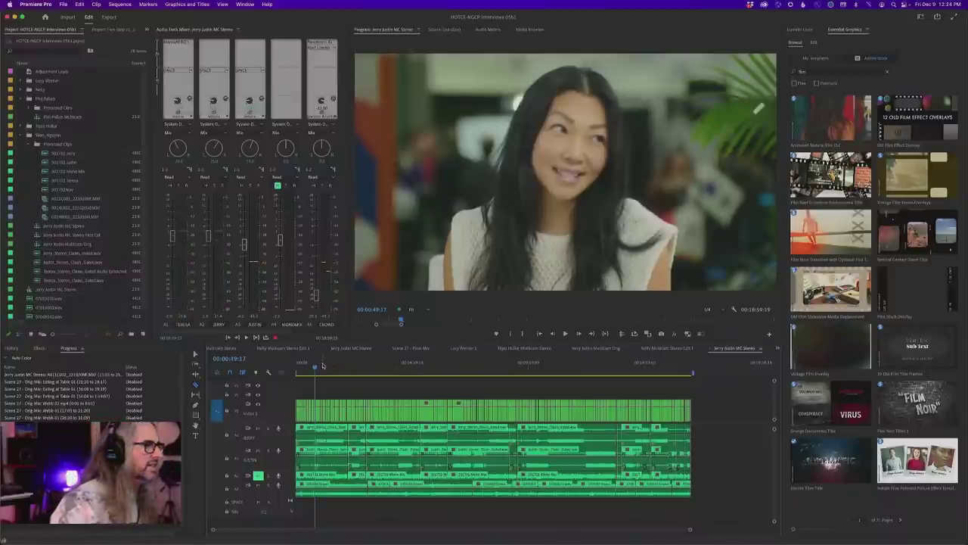
pyautogui.press('space')
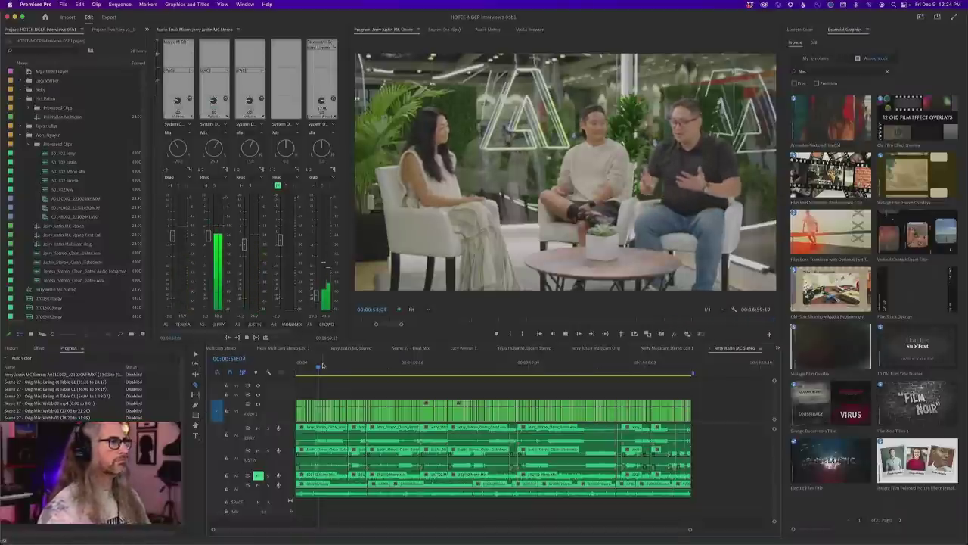
# Play from about 00:01:57, then compare the earlier interview version and return to the multicam sequence
pyautogui.click(340, 372)
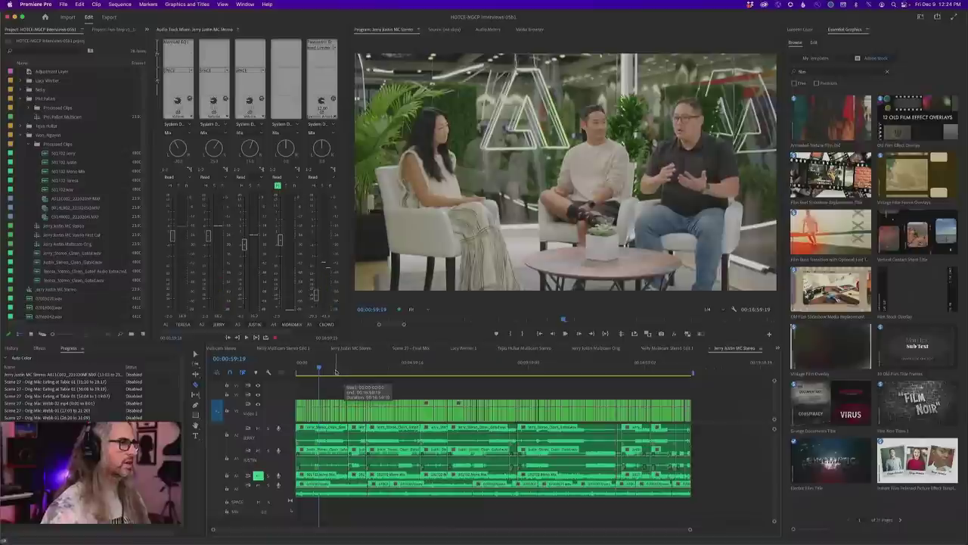
pyautogui.press('space')
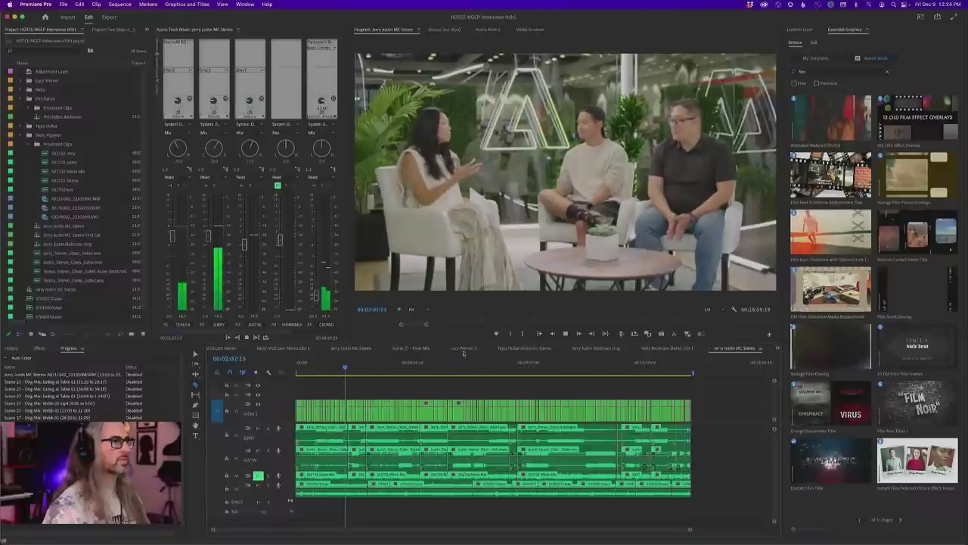
pyautogui.click(360, 349)
pyautogui.press('space')
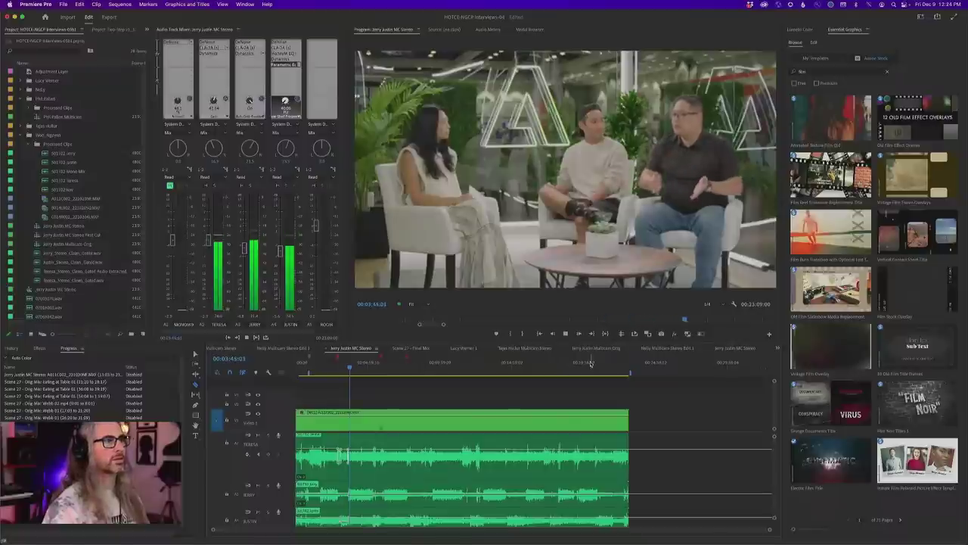
pyautogui.click(729, 348)
pyautogui.press('space')
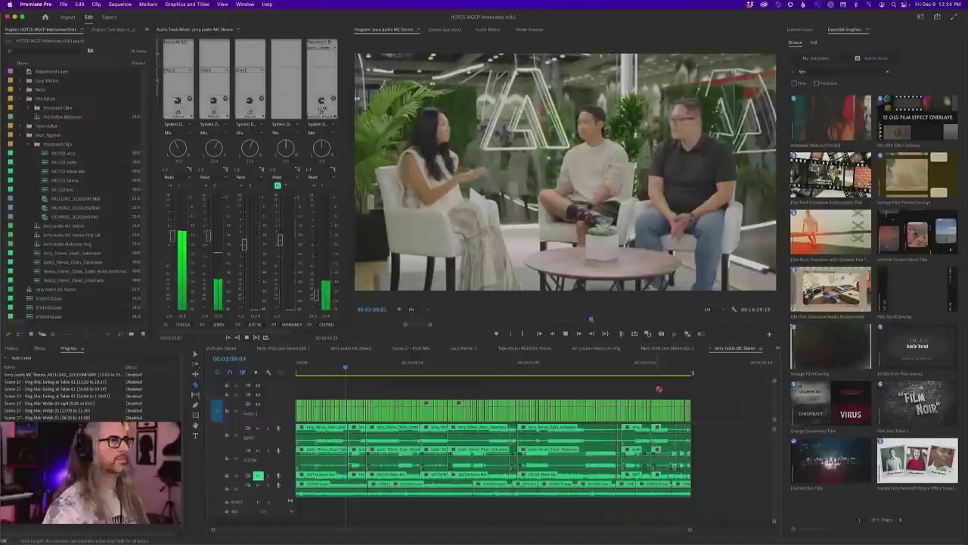